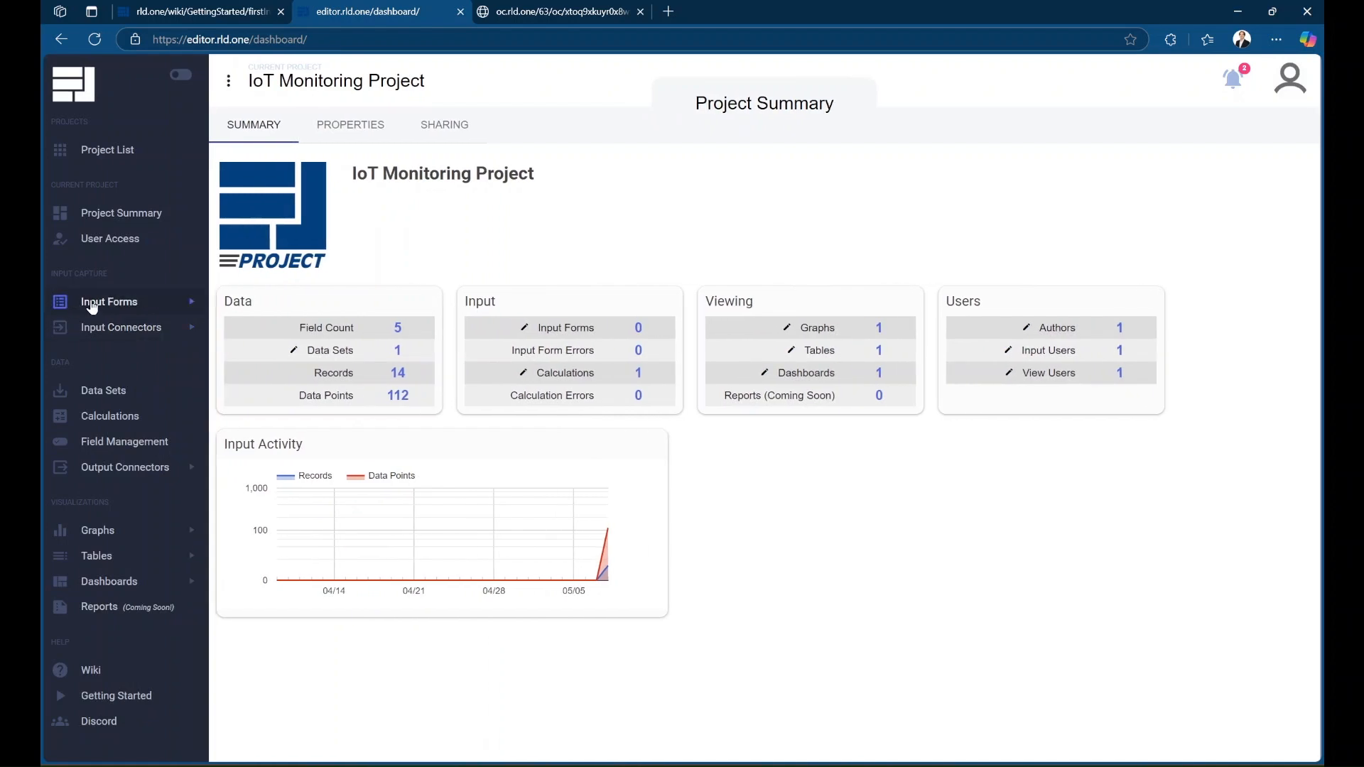
# Create a new input form, open it for editing with the phone outline centred, and check its layout options
pyautogui.click(92, 303)
pyautogui.click(98, 325)
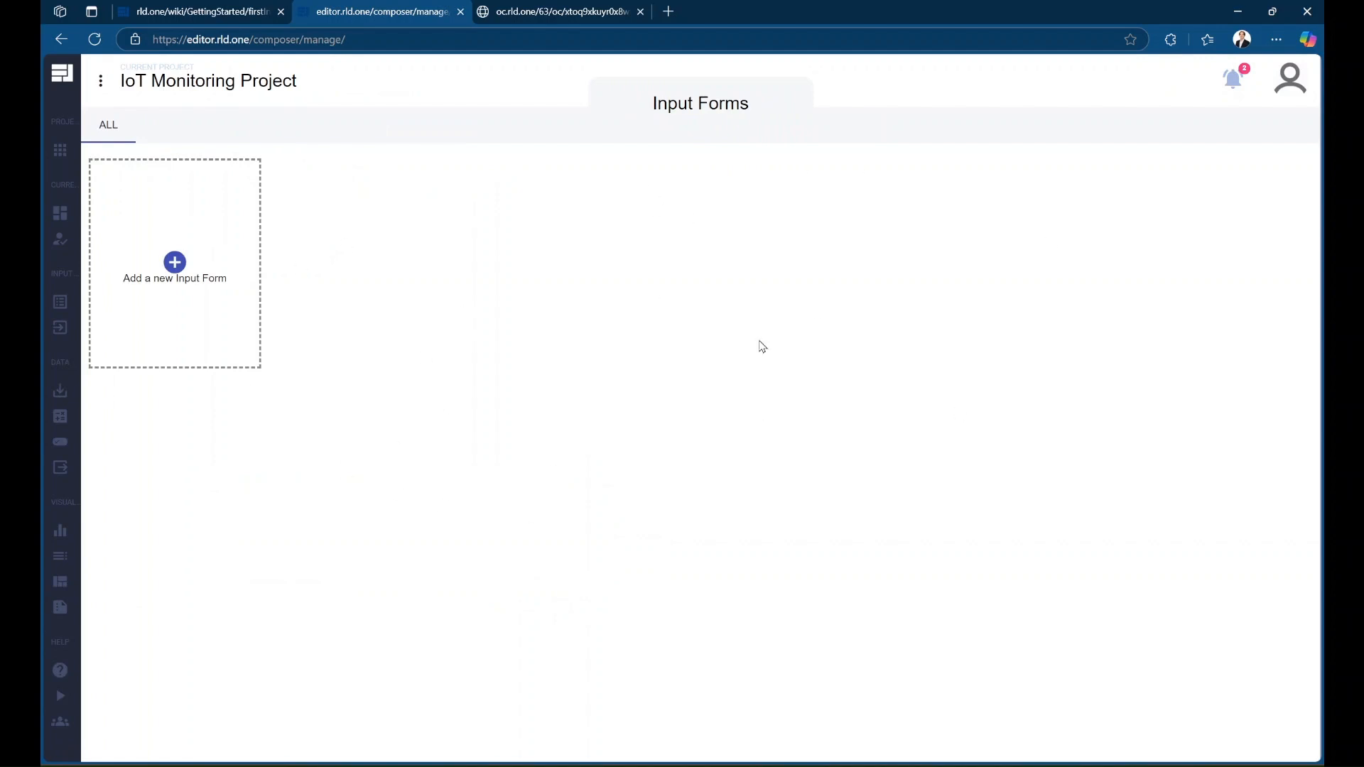
pyautogui.click(181, 277)
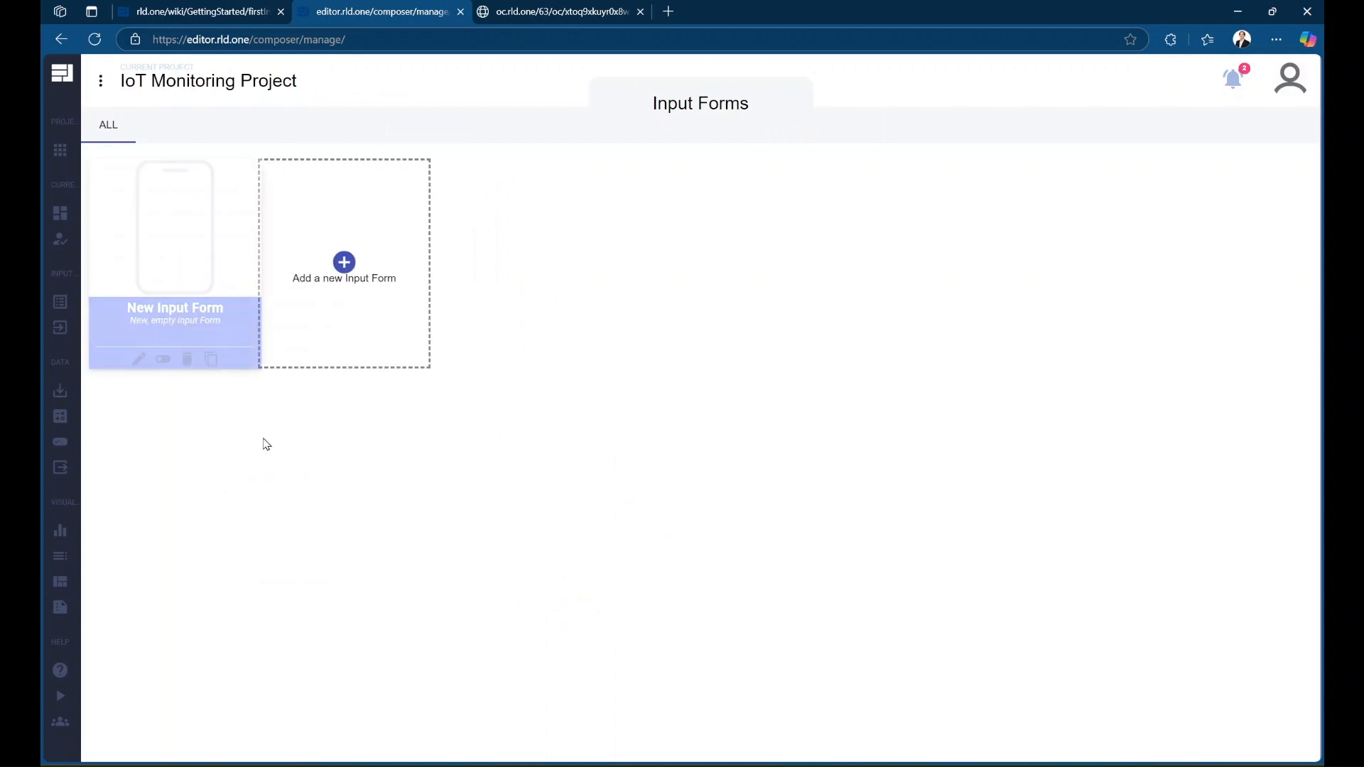
pyautogui.click(178, 236)
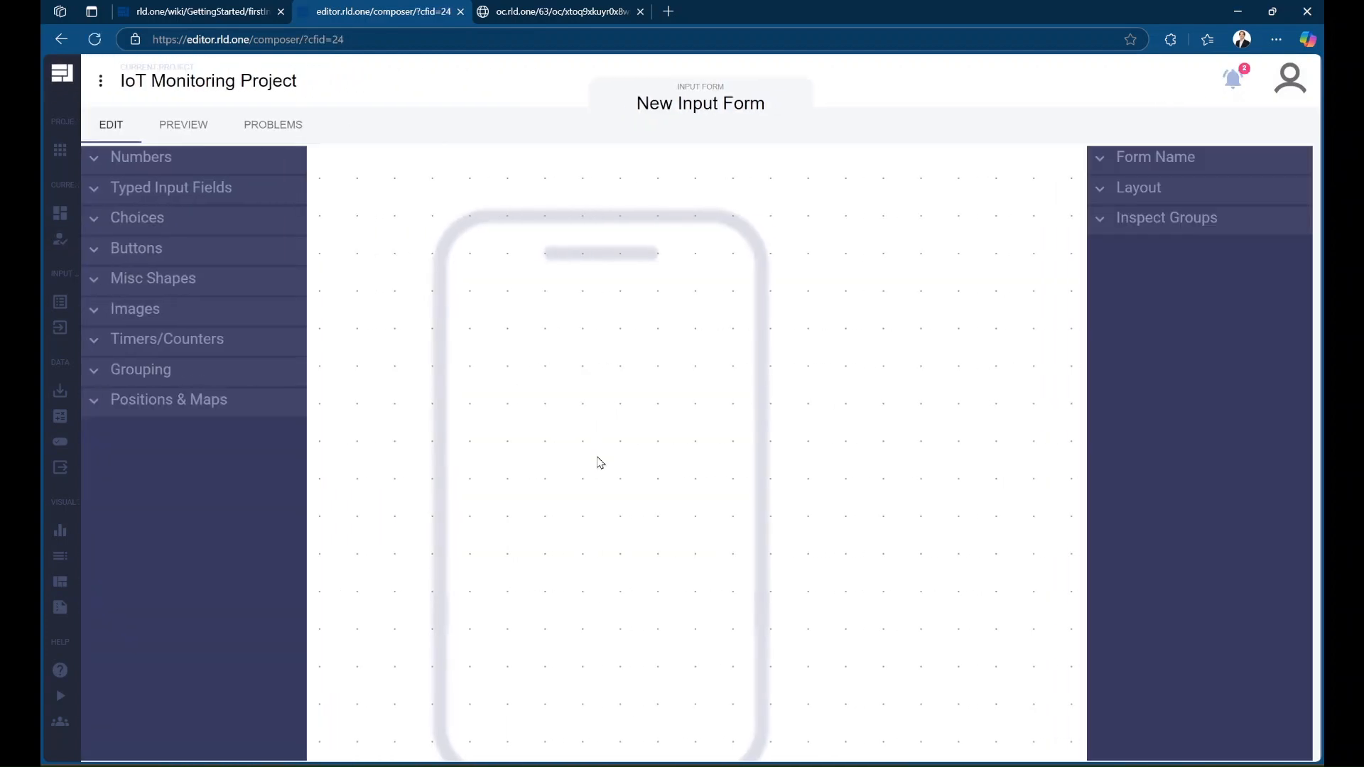
pyautogui.moveTo(600, 462); pyautogui.dragTo(665, 419)
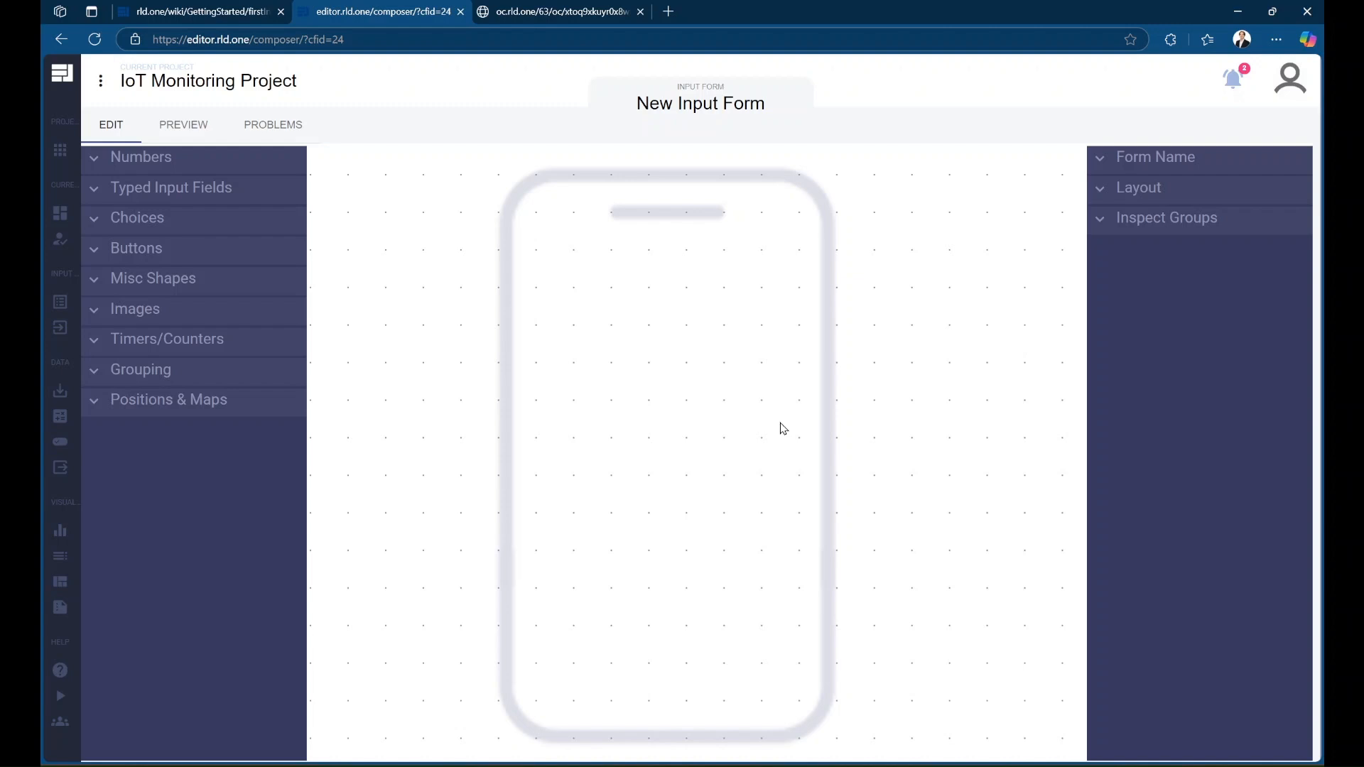
pyautogui.click(1114, 205)
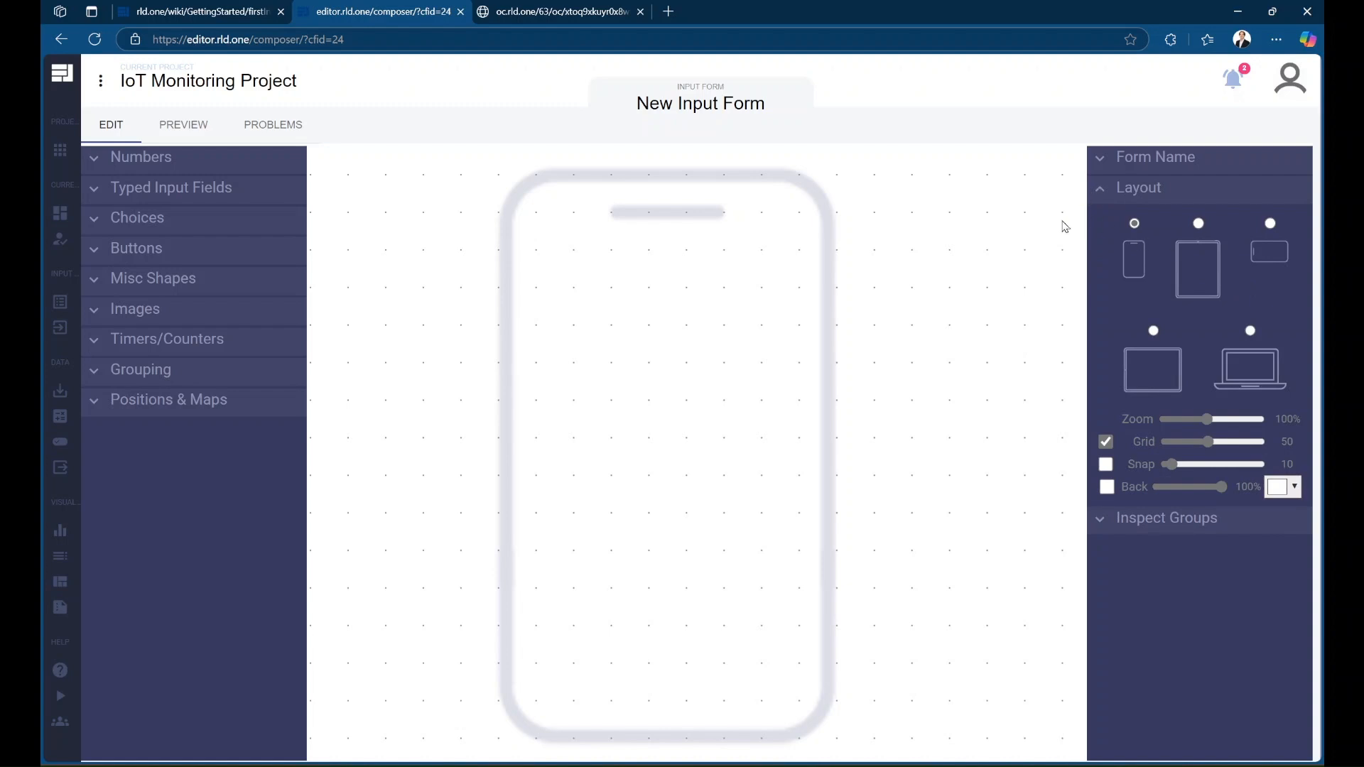
pyautogui.click(1106, 198)
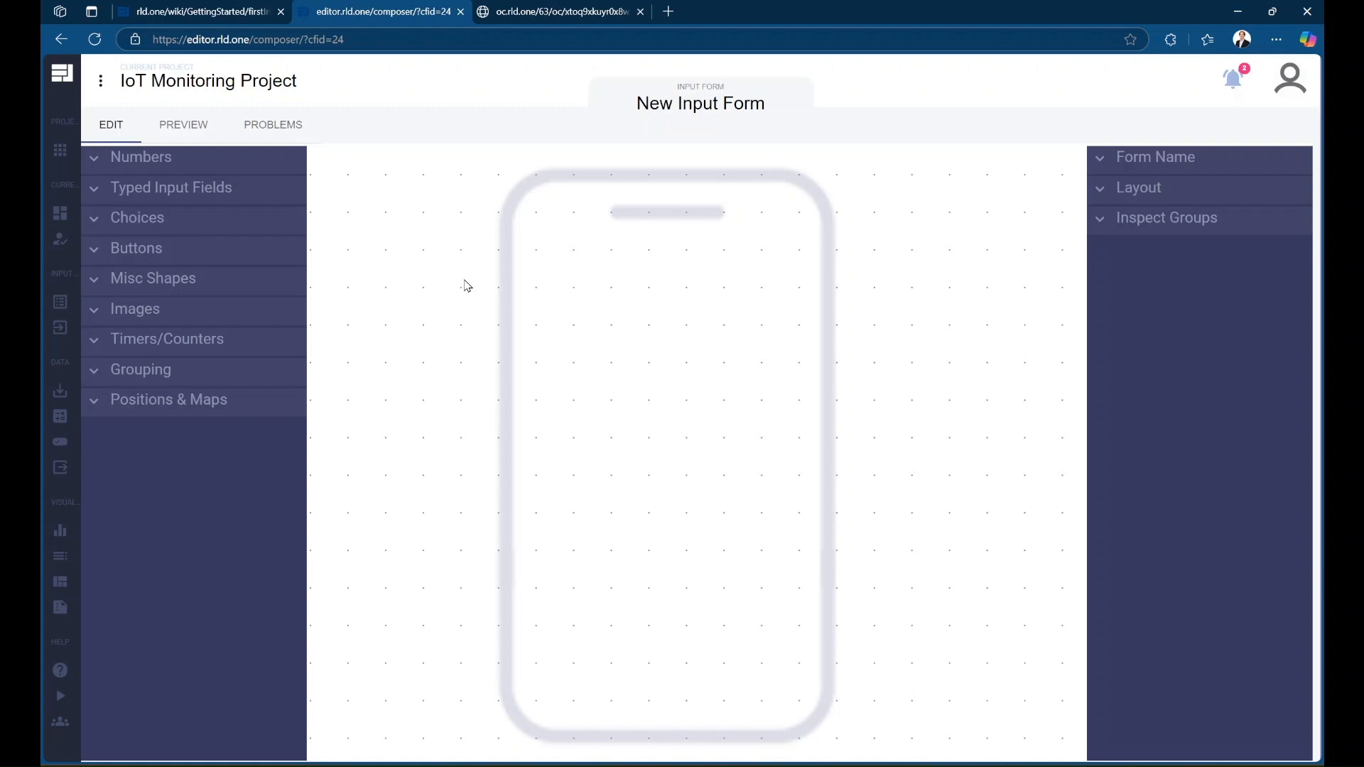
# Add a text label near the upper edge of the phone form and set its text to "Enter Name:"
pyautogui.click(214, 287)
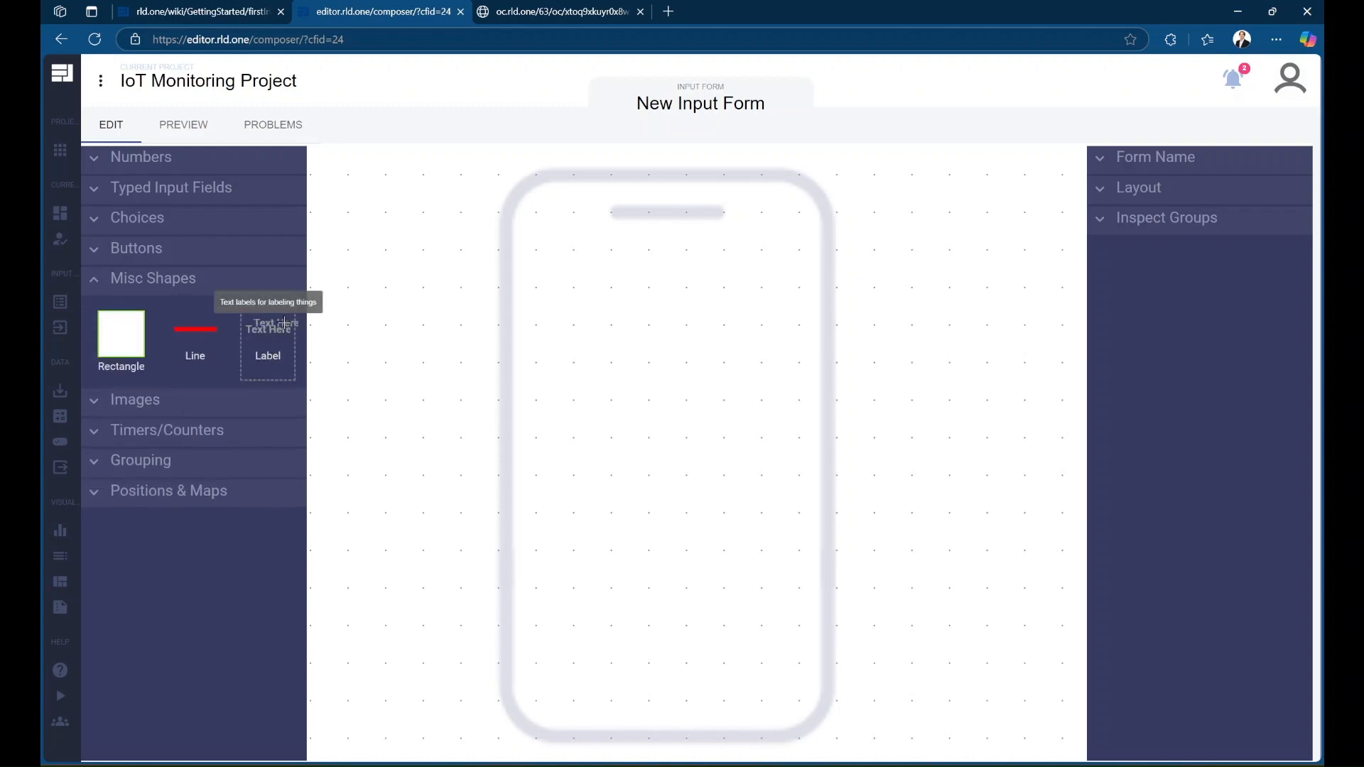
pyautogui.moveTo(270, 335); pyautogui.dragTo(556, 254)
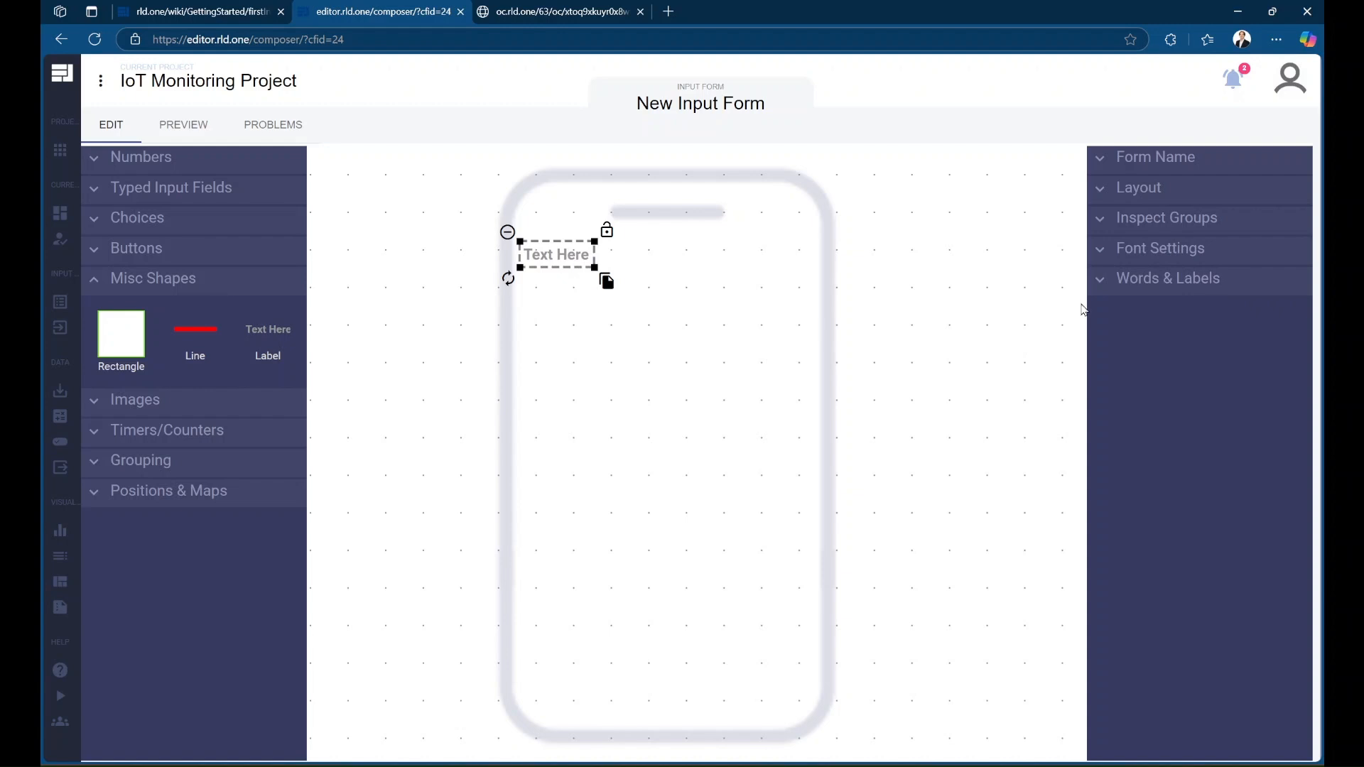
pyautogui.click(1132, 280)
pyautogui.tripleClick(1170, 313)
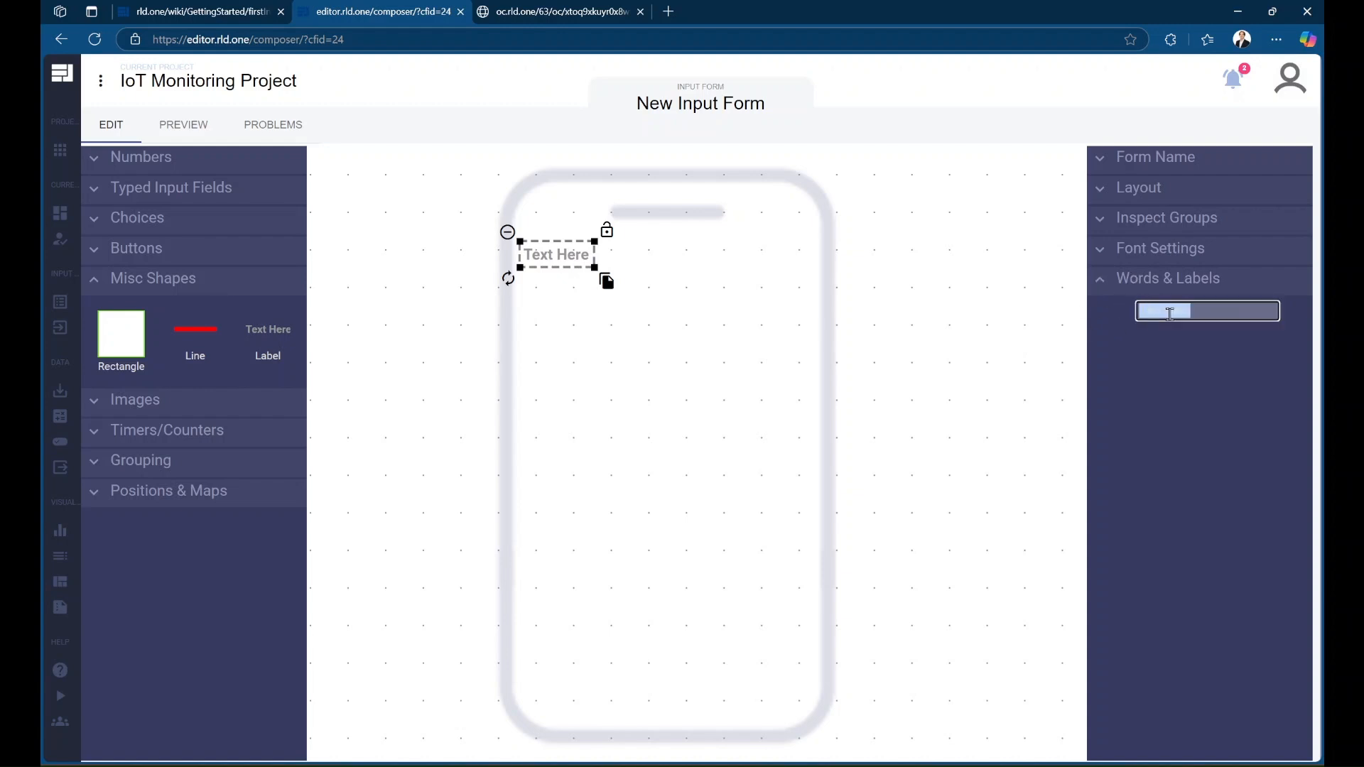
pyautogui.write('Name')
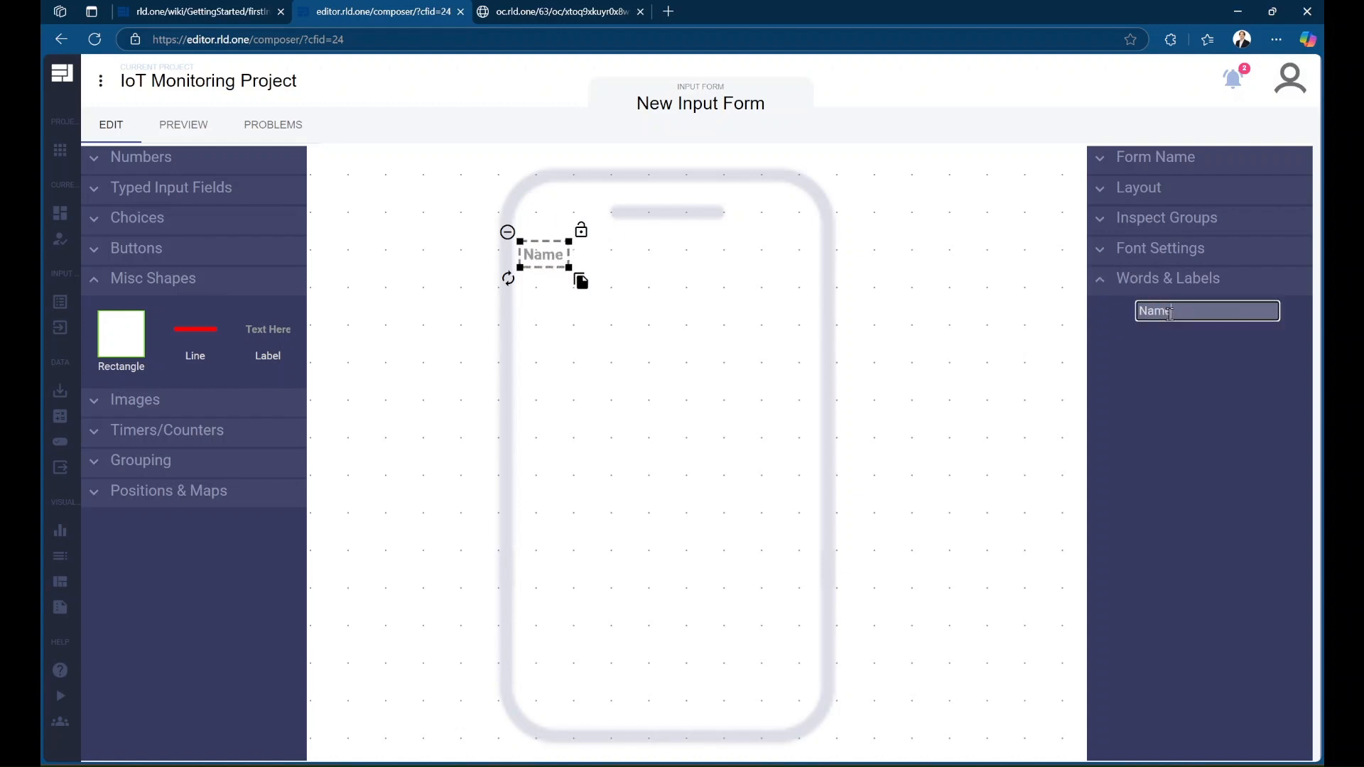
pyautogui.press('BackSpace')
pyautogui.press('BackSpace')
pyautogui.press('BackSpace')
pyautogui.press('BackSpace')
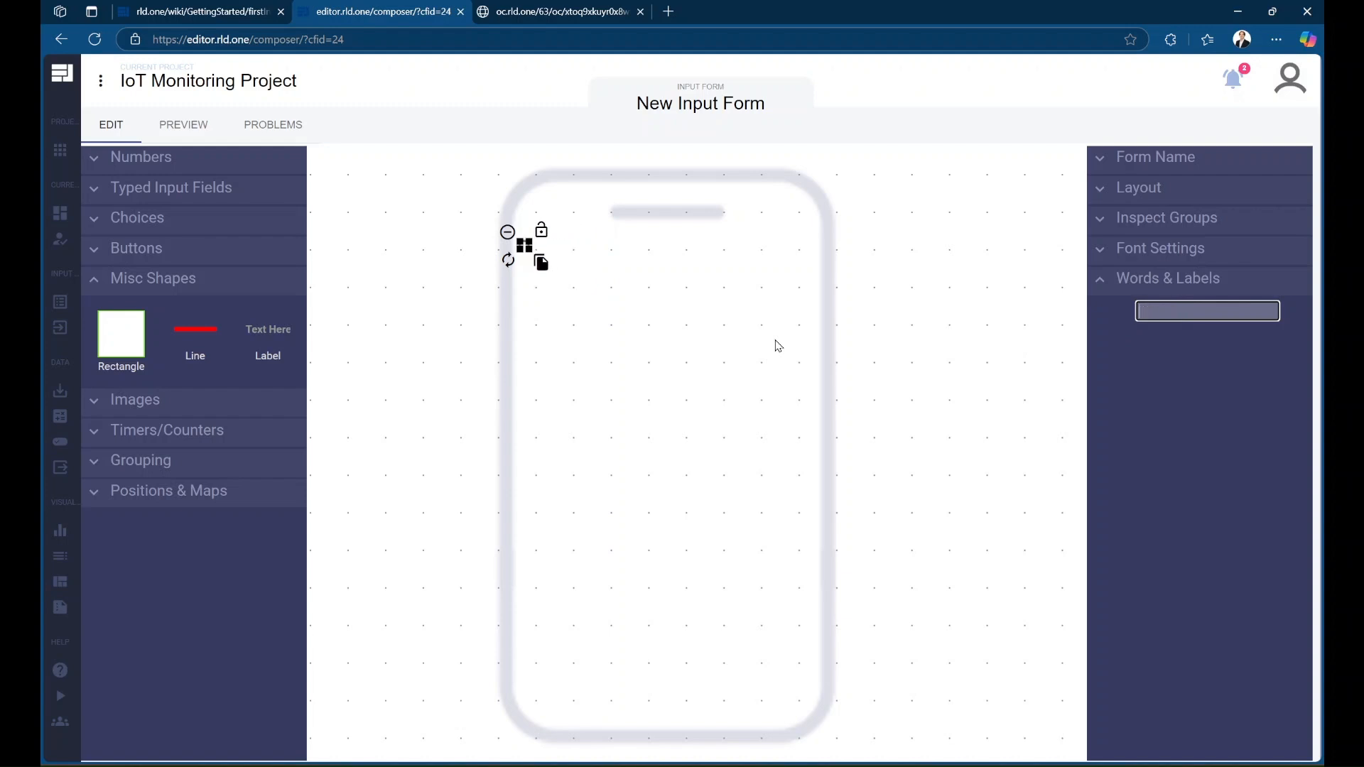
pyautogui.write('Enter Name')
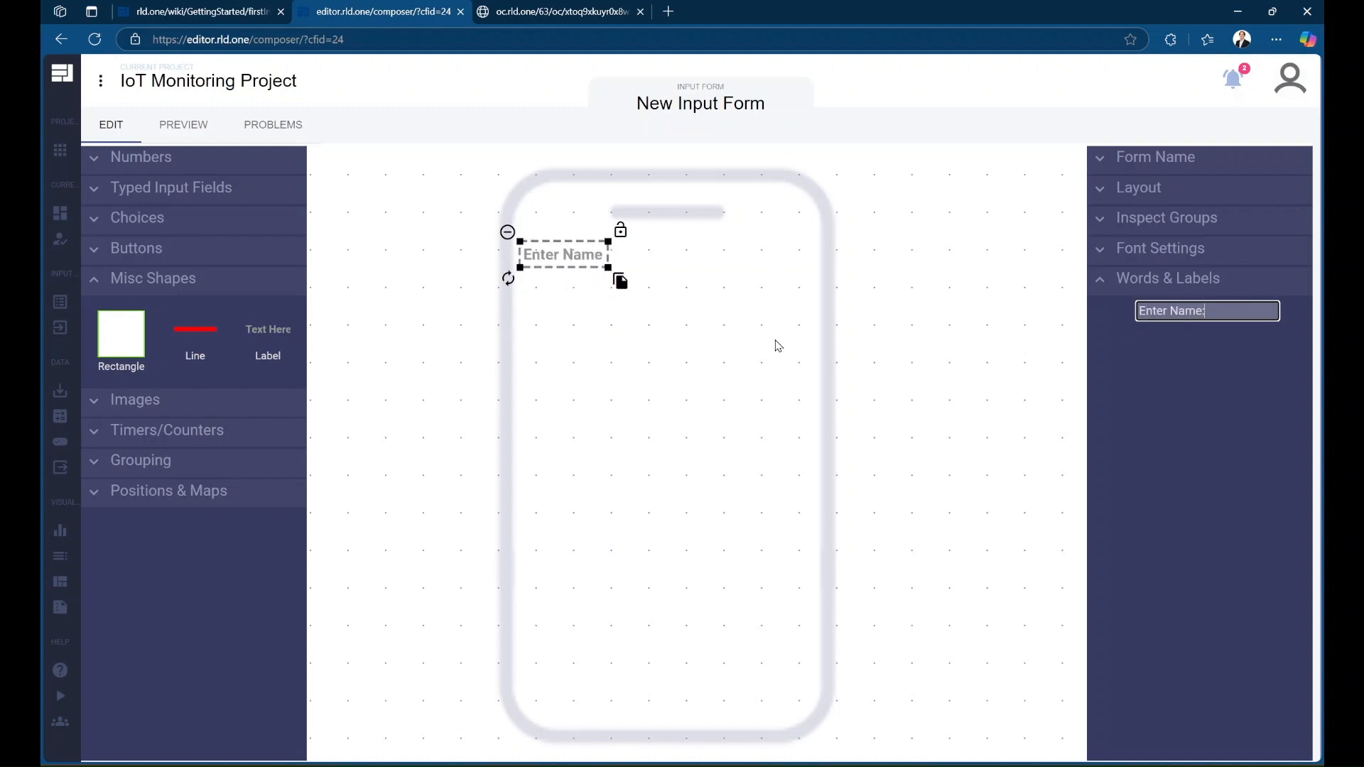
pyautogui.write(':')
# Remove bold from the "Enter Name:" label, change its fill to near-black, and enlarge it slightly
pyautogui.click(1136, 248)
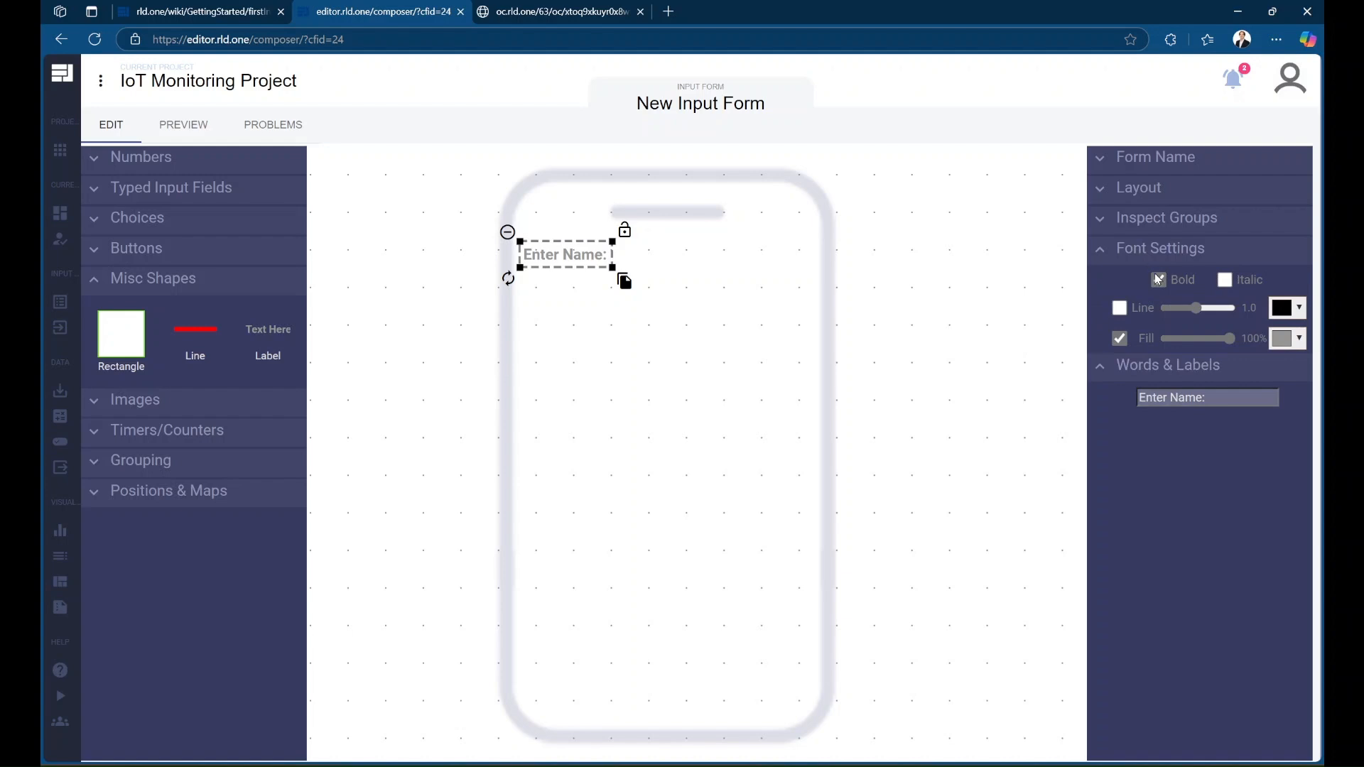
pyautogui.click(1160, 282)
pyautogui.click(1288, 338)
pyautogui.moveTo(1235, 392); pyautogui.dragTo(1183, 466)
pyautogui.click(1292, 501)
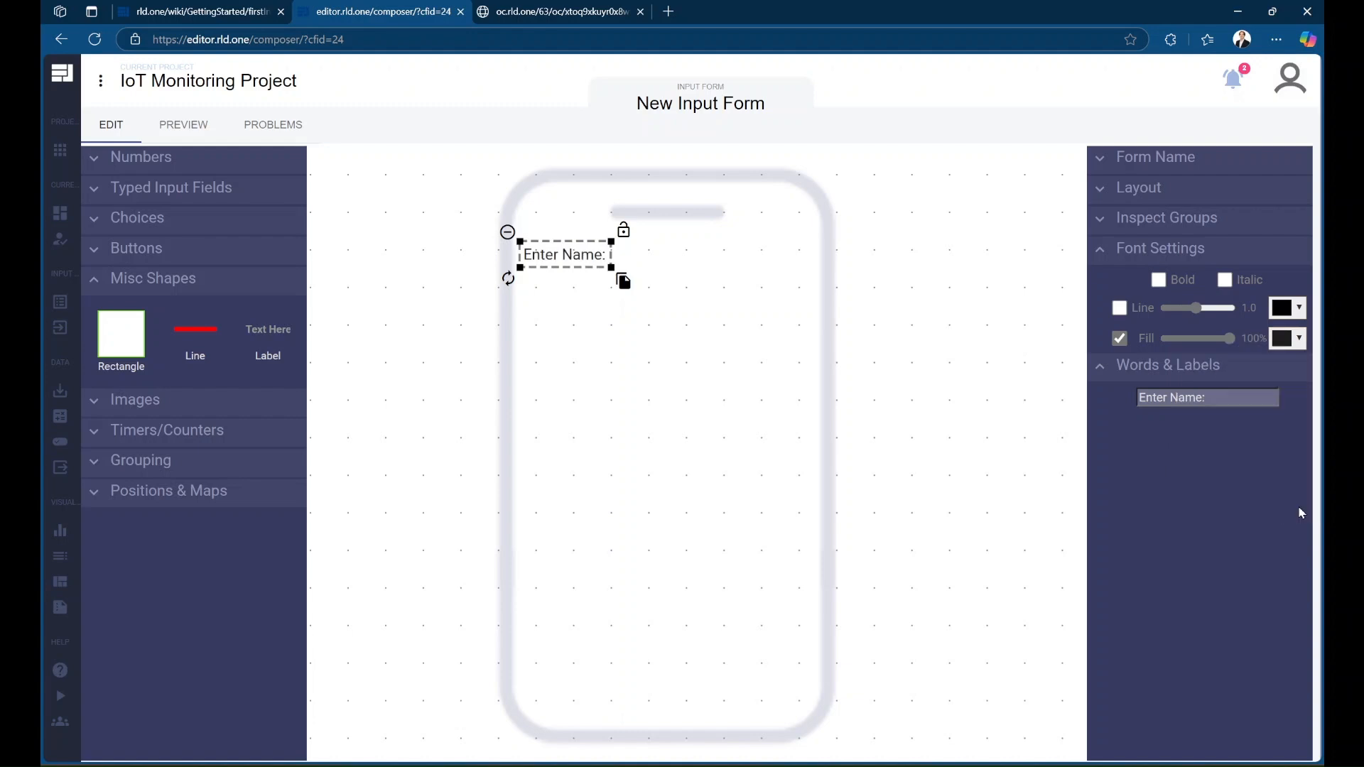
pyautogui.moveTo(611, 268); pyautogui.dragTo(624, 271)
pyautogui.click(652, 364)
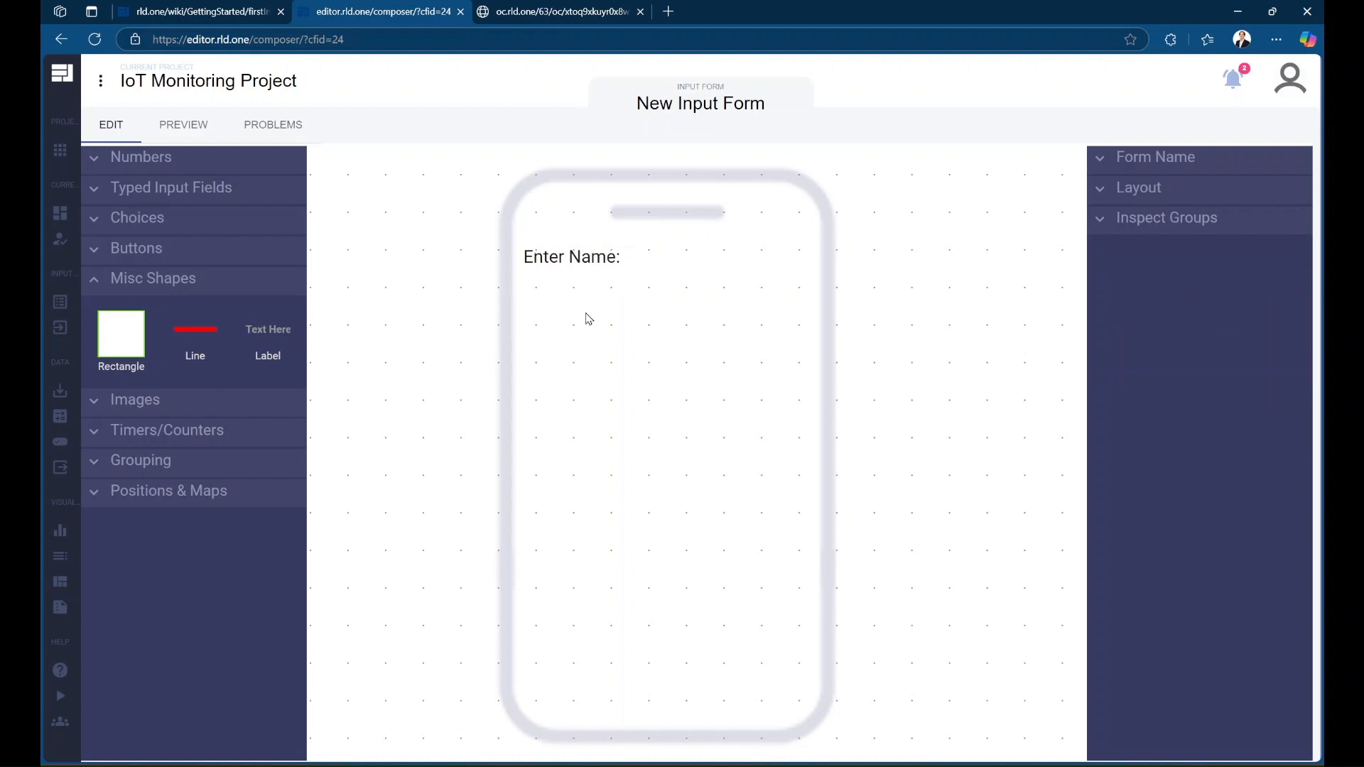
# Place a text input field directly beside the "Enter Name:" label
pyautogui.click(170, 159)
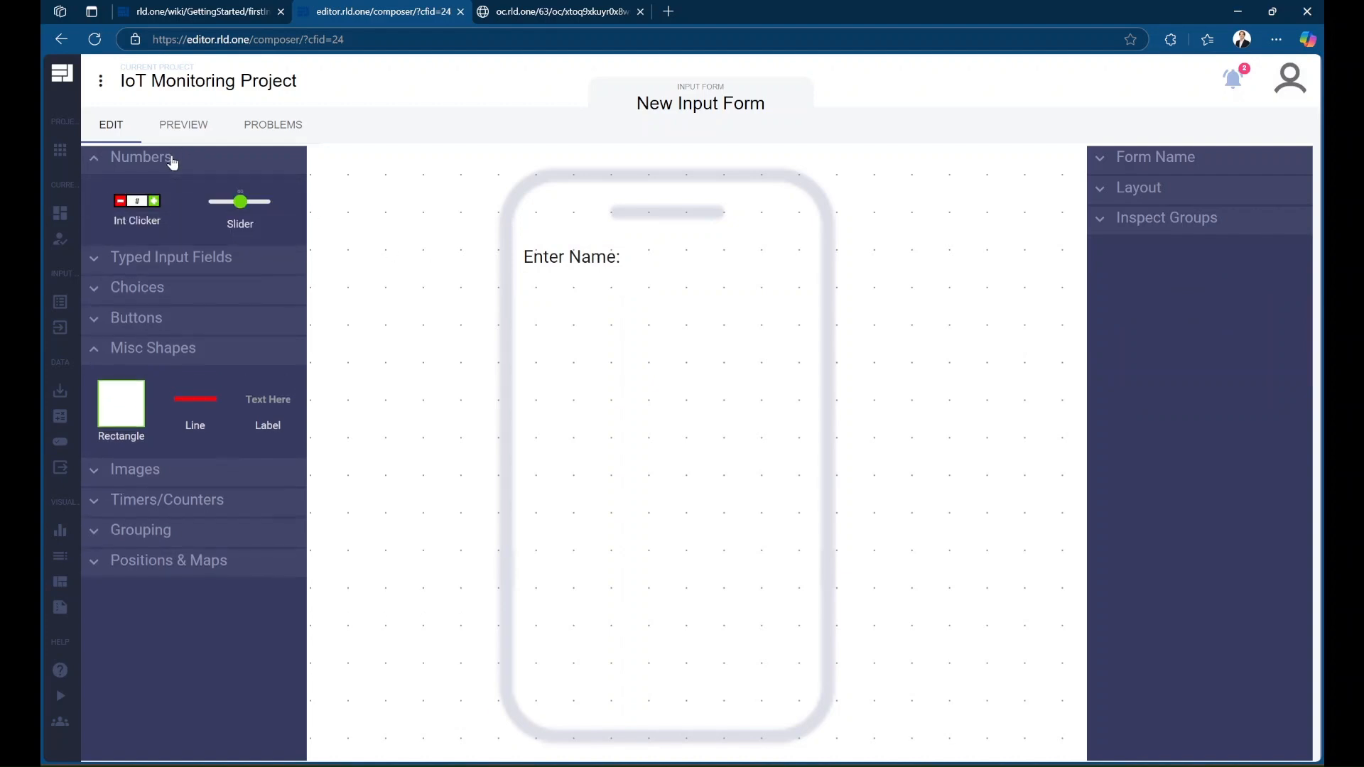
pyautogui.click(183, 258)
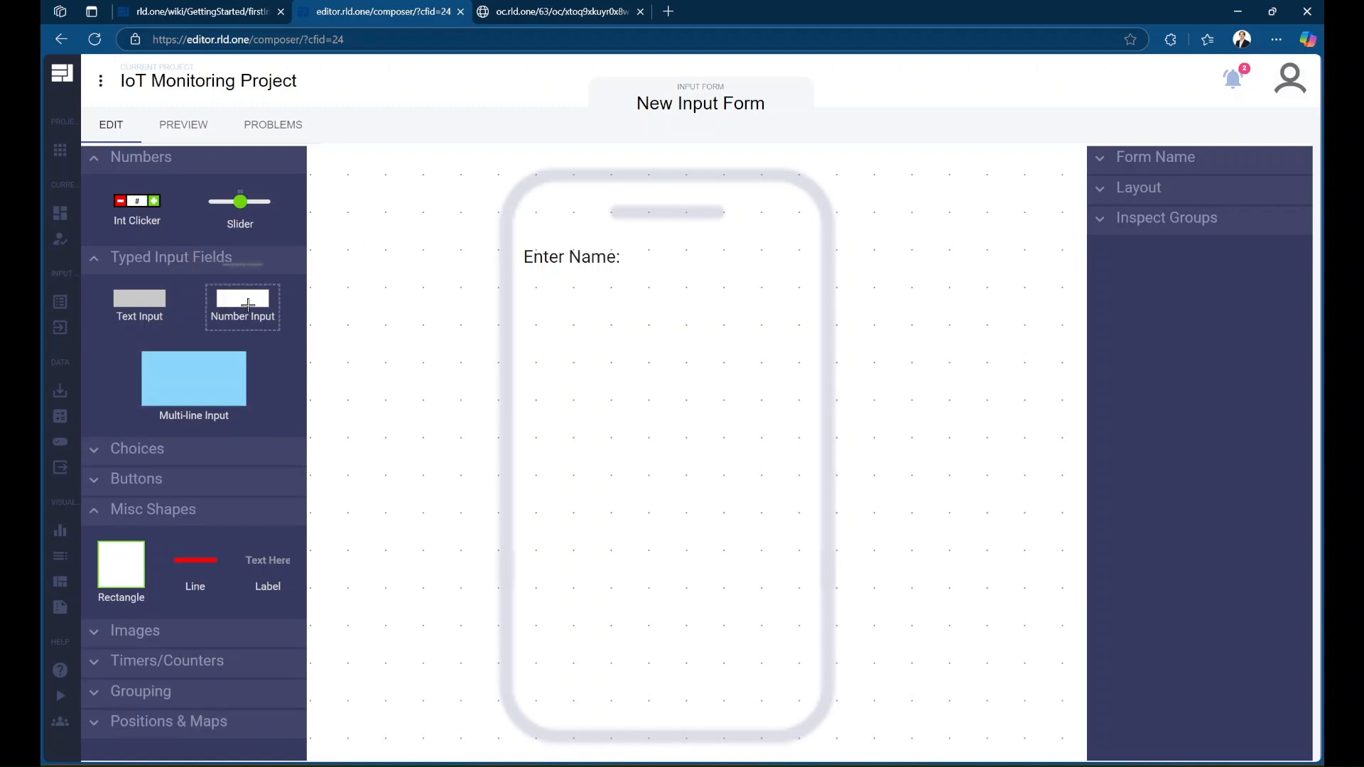
pyautogui.moveTo(176, 310); pyautogui.dragTo(762, 254)
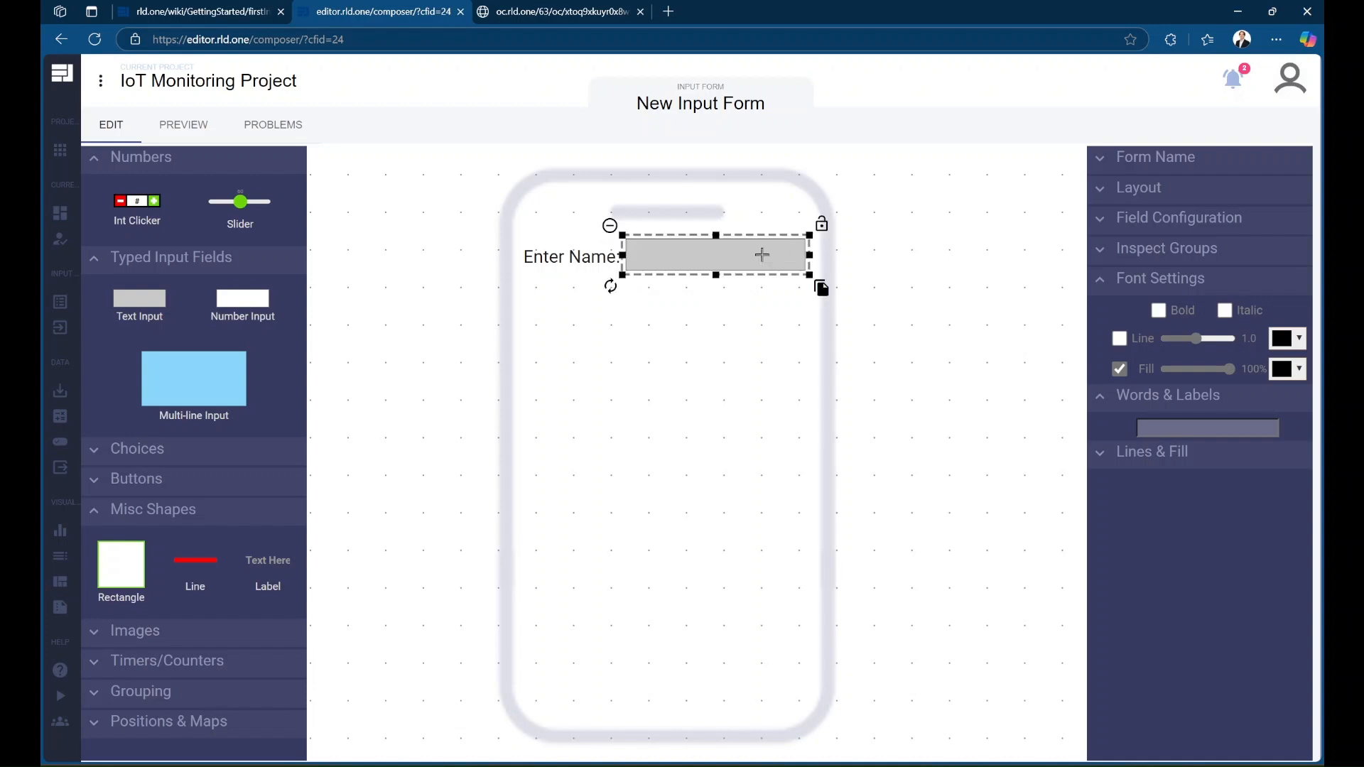
pyautogui.click(886, 504)
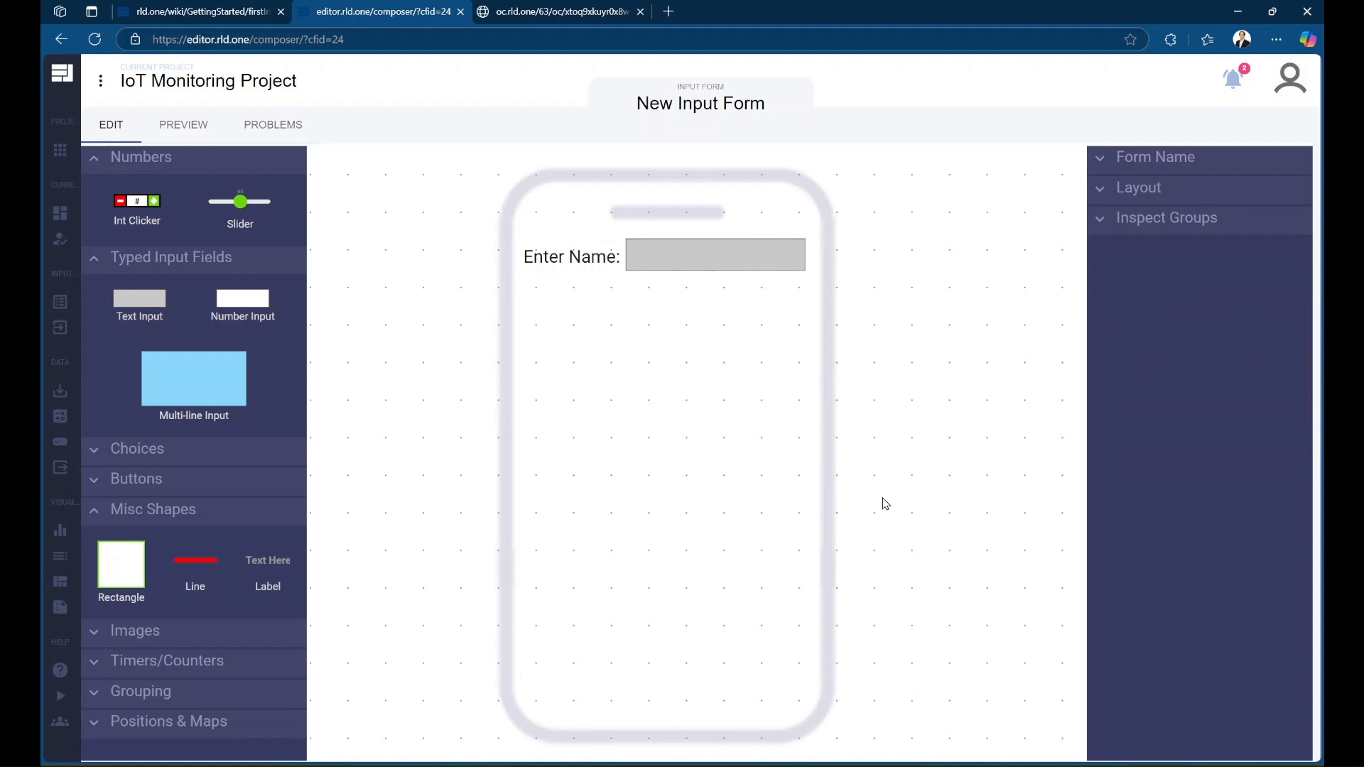
# Preview the form, test the text field by entering a first name, and return to editing
pyautogui.click(178, 132)
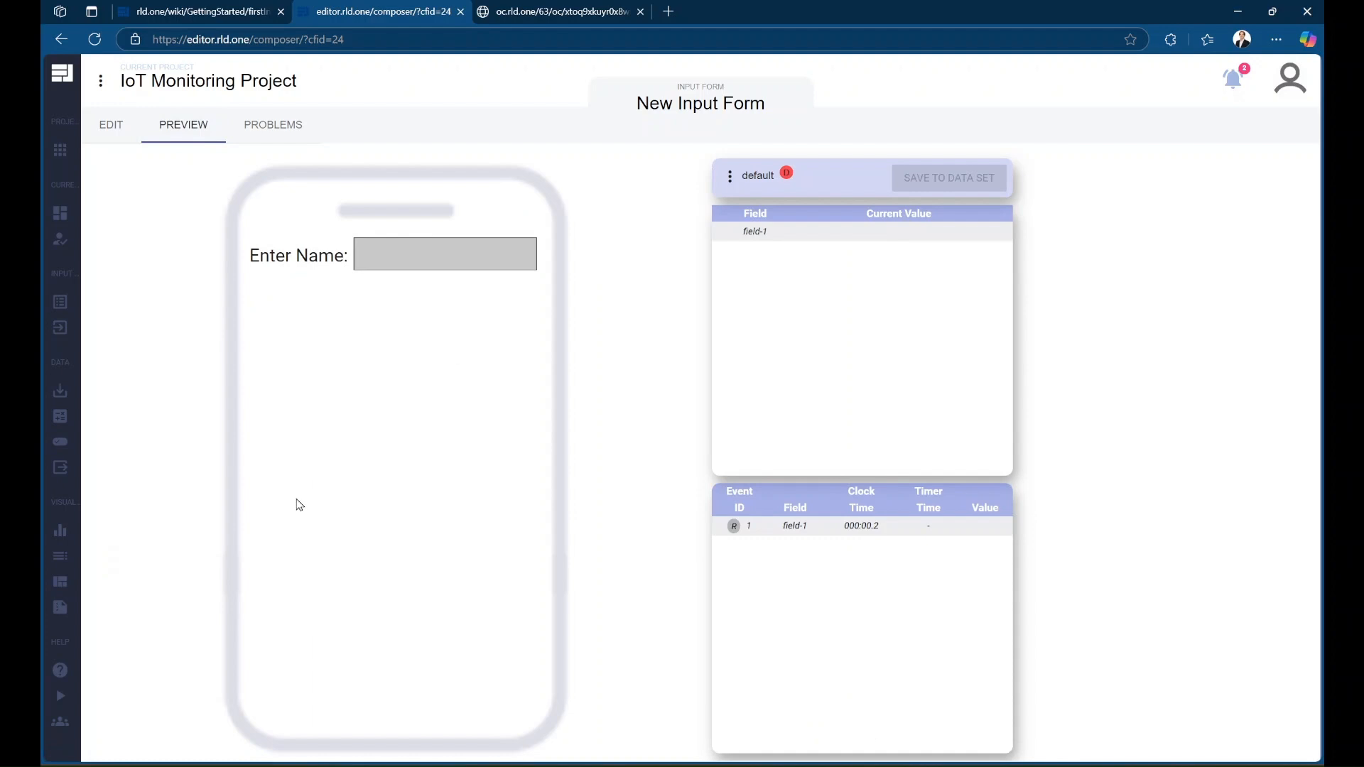
pyautogui.click(446, 256)
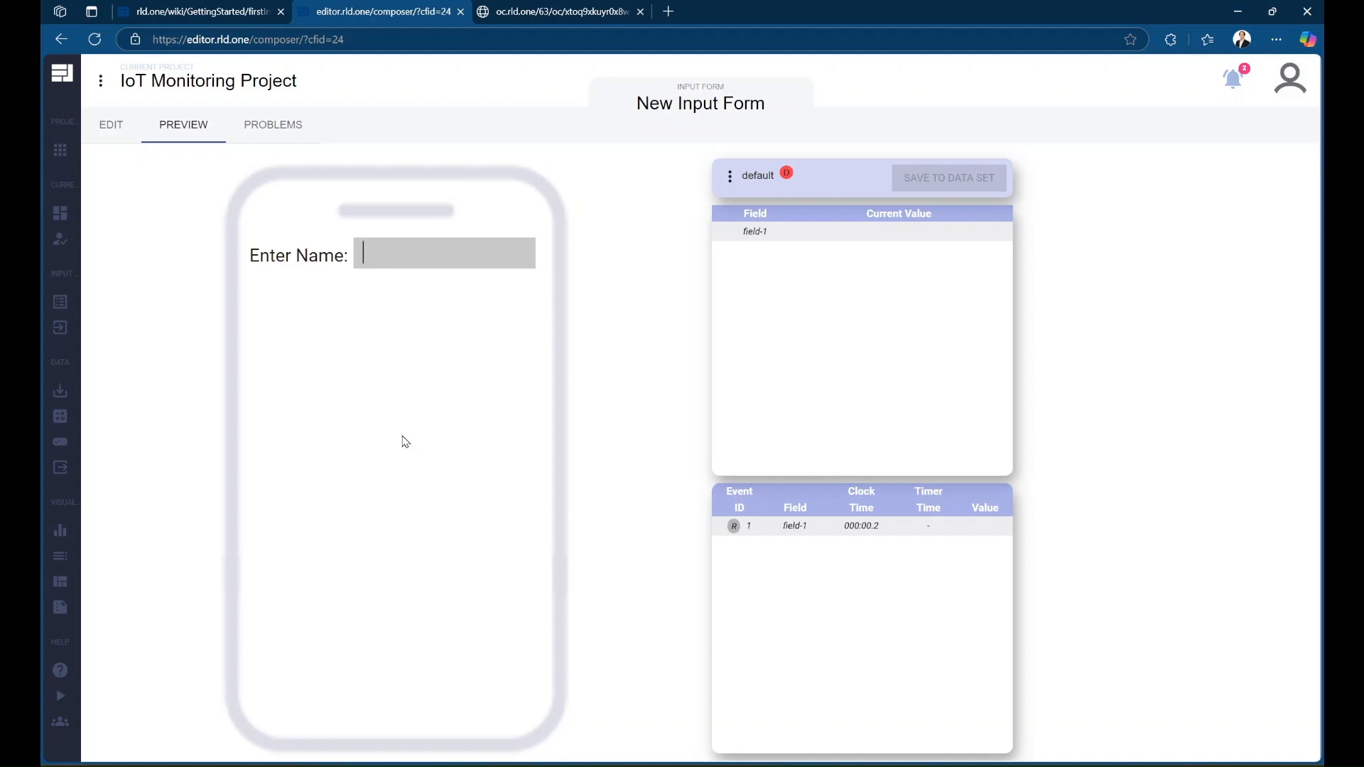
pyautogui.write('Jacobb')
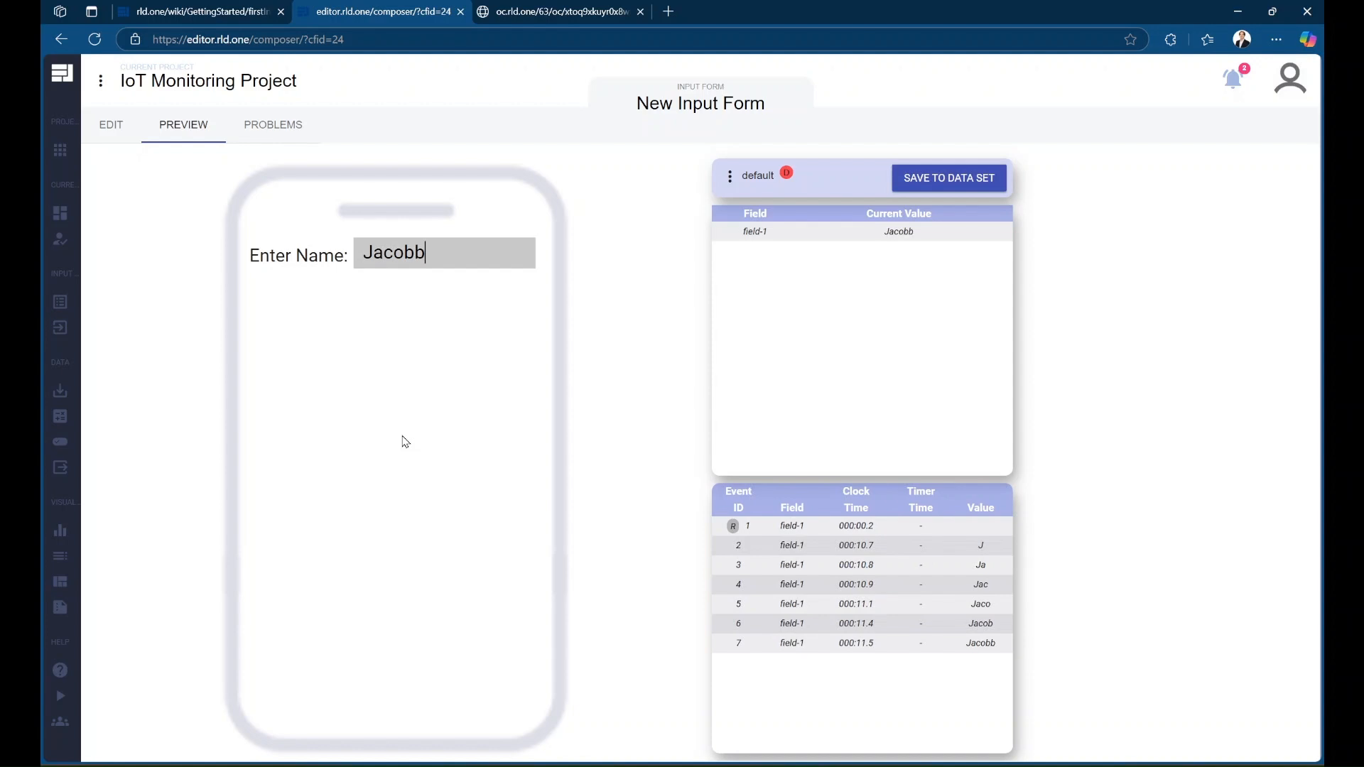
pyautogui.press('BackSpace')
pyautogui.click(569, 453)
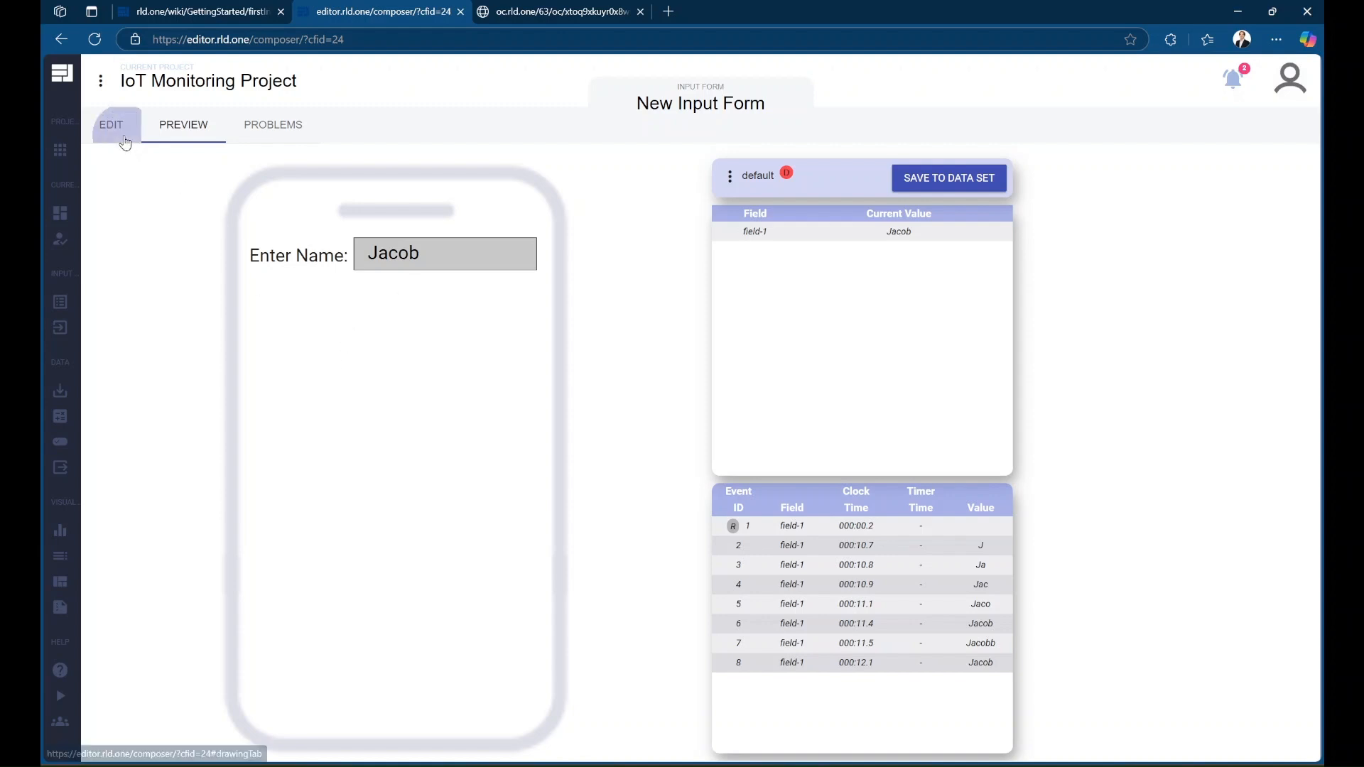
pyautogui.click(122, 135)
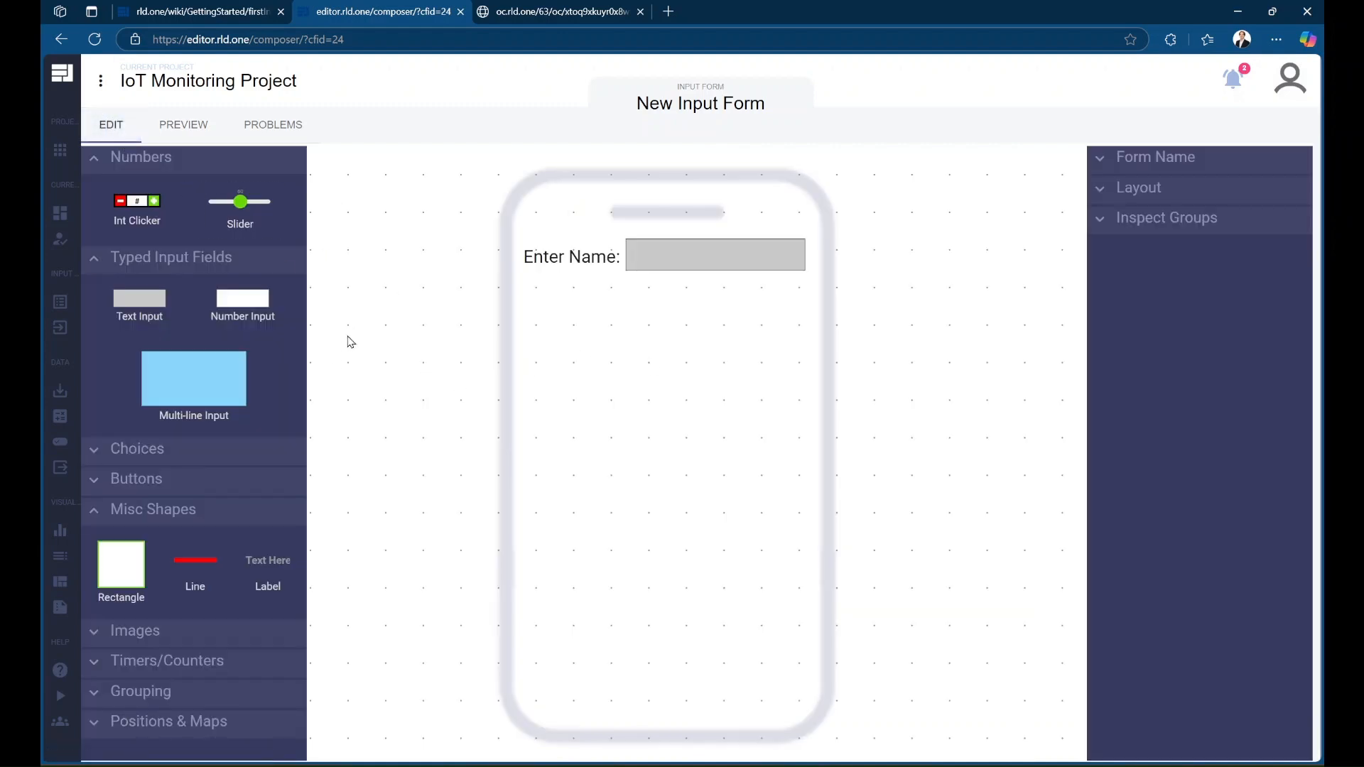
# Duplicate the "Enter Name:" label directly below the original and change the copy's text to "Enter Number:"
pyautogui.click(561, 258)
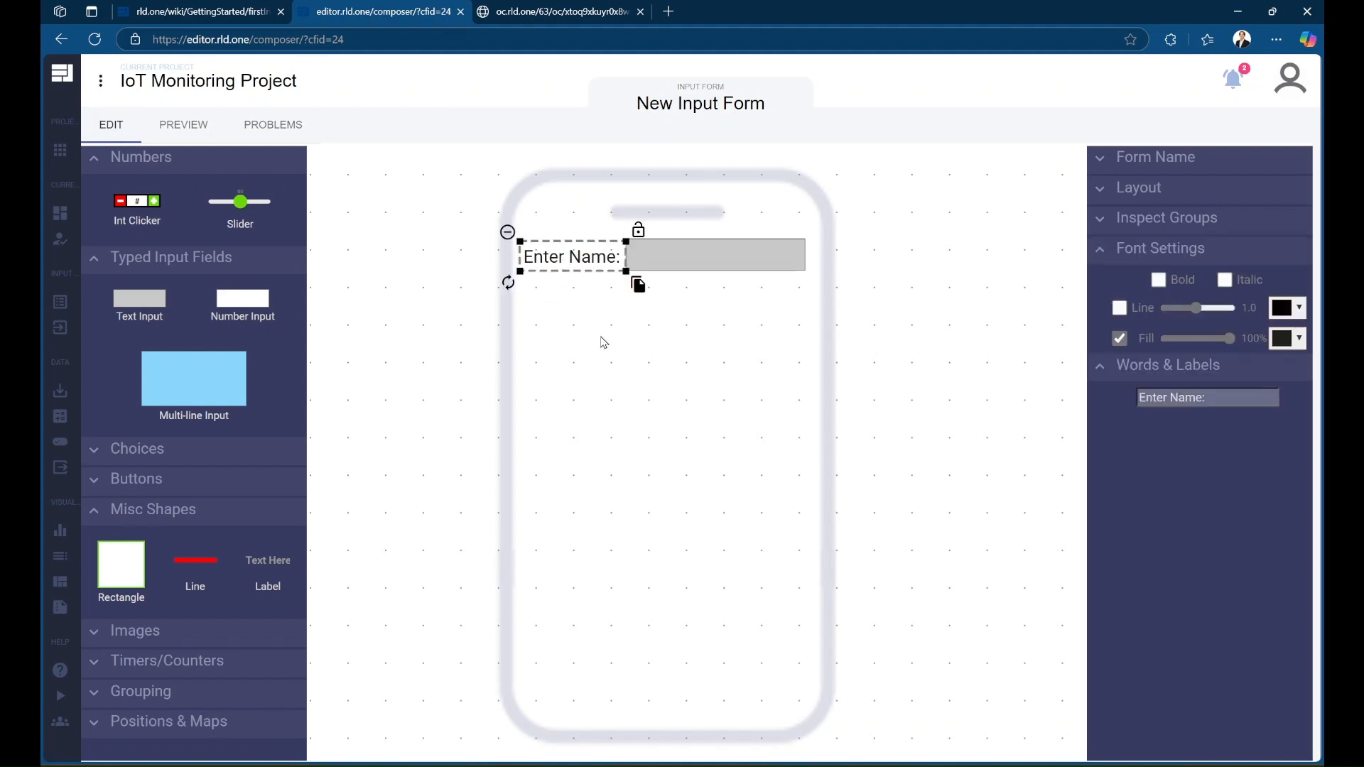
pyautogui.click(638, 284)
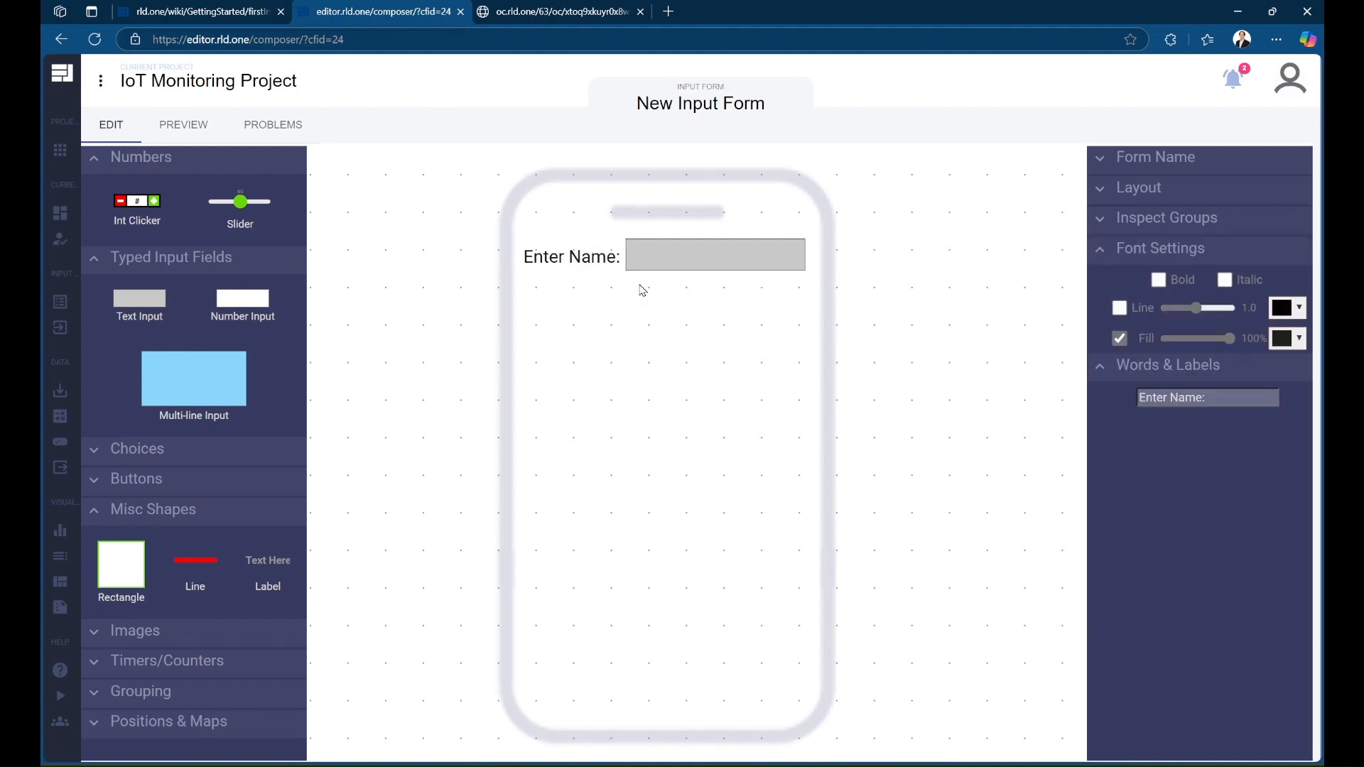
pyautogui.click(640, 326)
pyautogui.click(1204, 399)
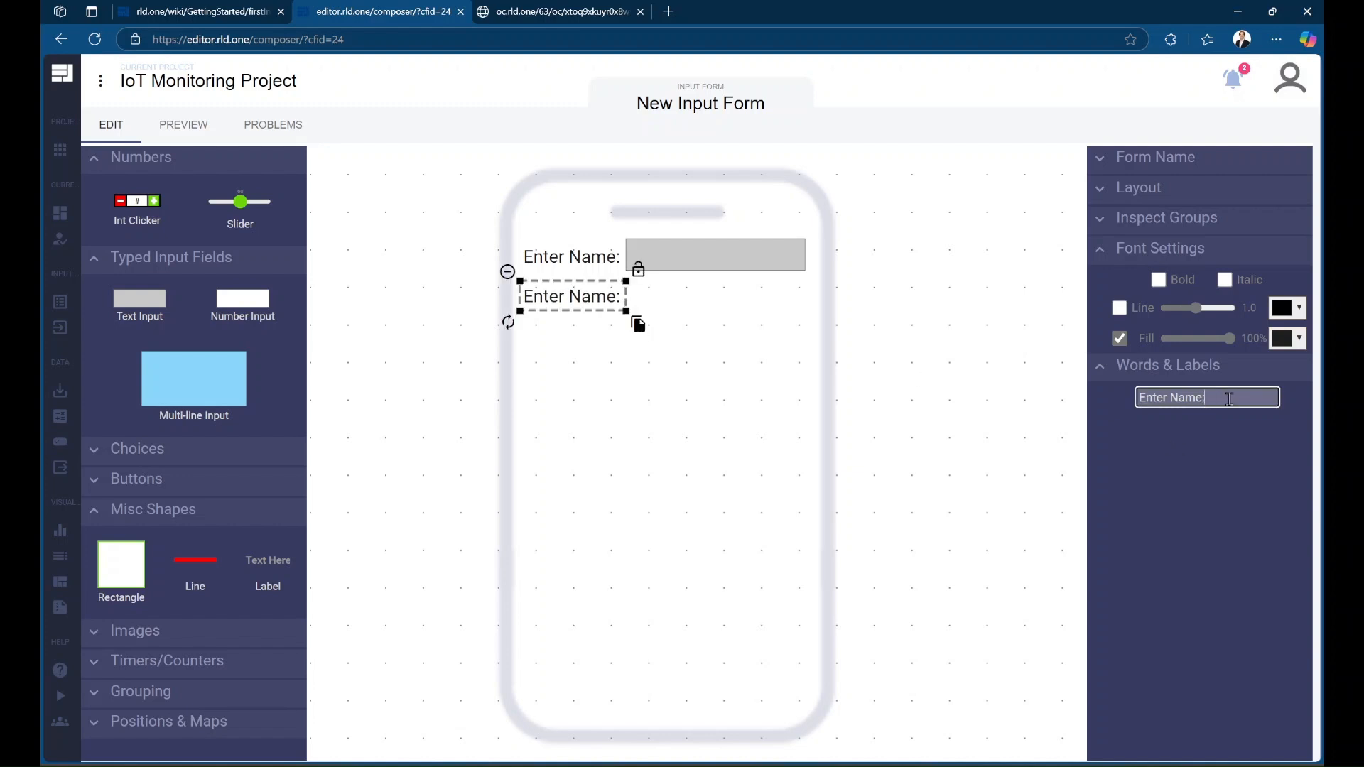
pyautogui.press('BackSpace')
pyautogui.press('BackSpace')
pyautogui.press('BackSpace')
pyautogui.write('umber')
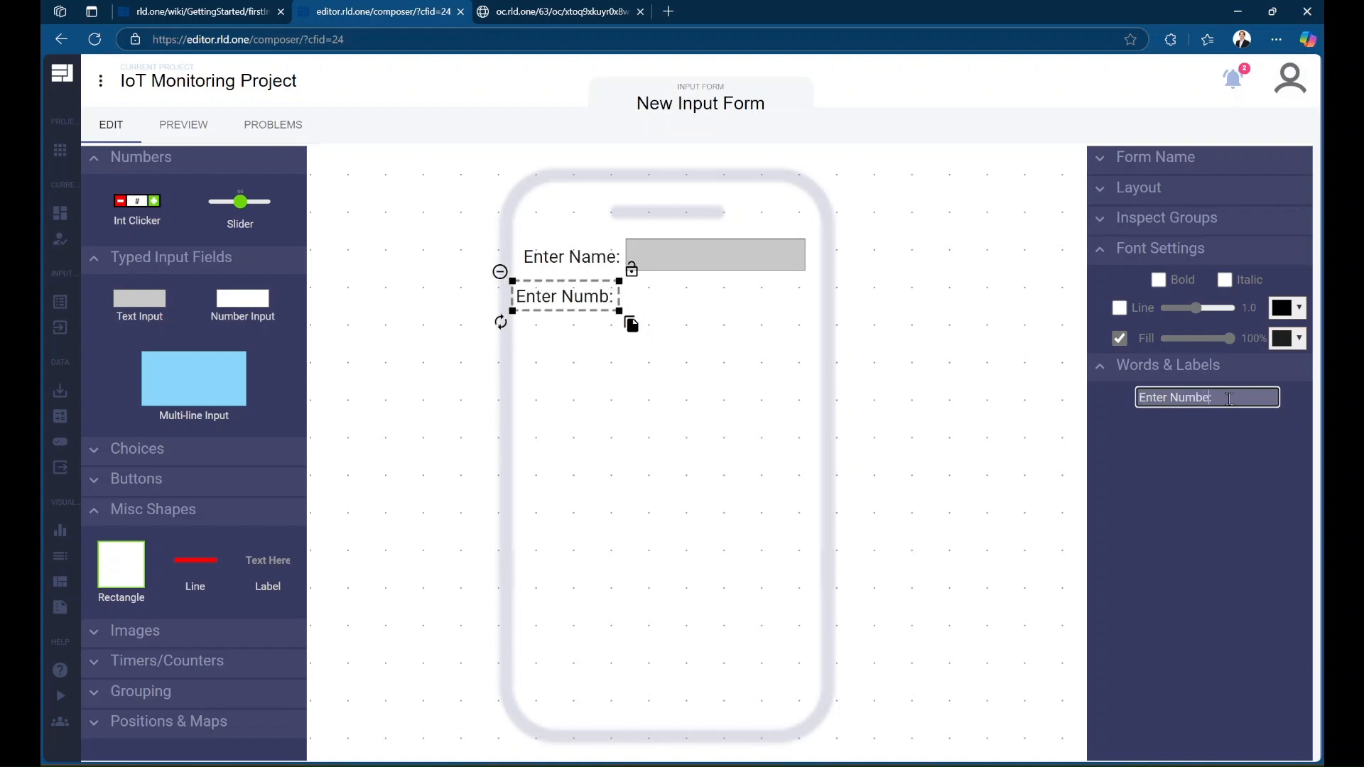
# Align the "Enter Number:" label with the one above and place a number input field beside it
pyautogui.click(845, 495)
pyautogui.moveTo(579, 295); pyautogui.dragTo(586, 296)
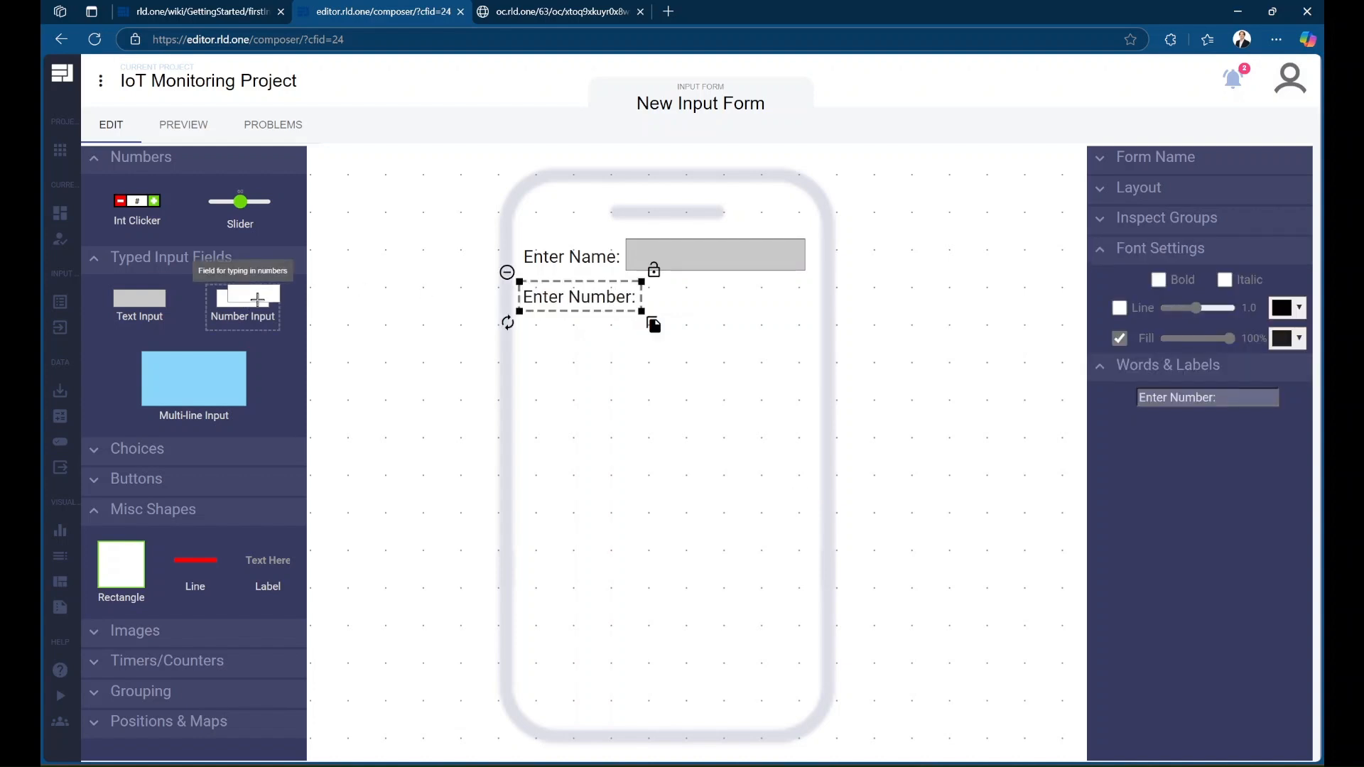
pyautogui.moveTo(260, 304); pyautogui.dragTo(810, 297)
pyautogui.click(711, 520)
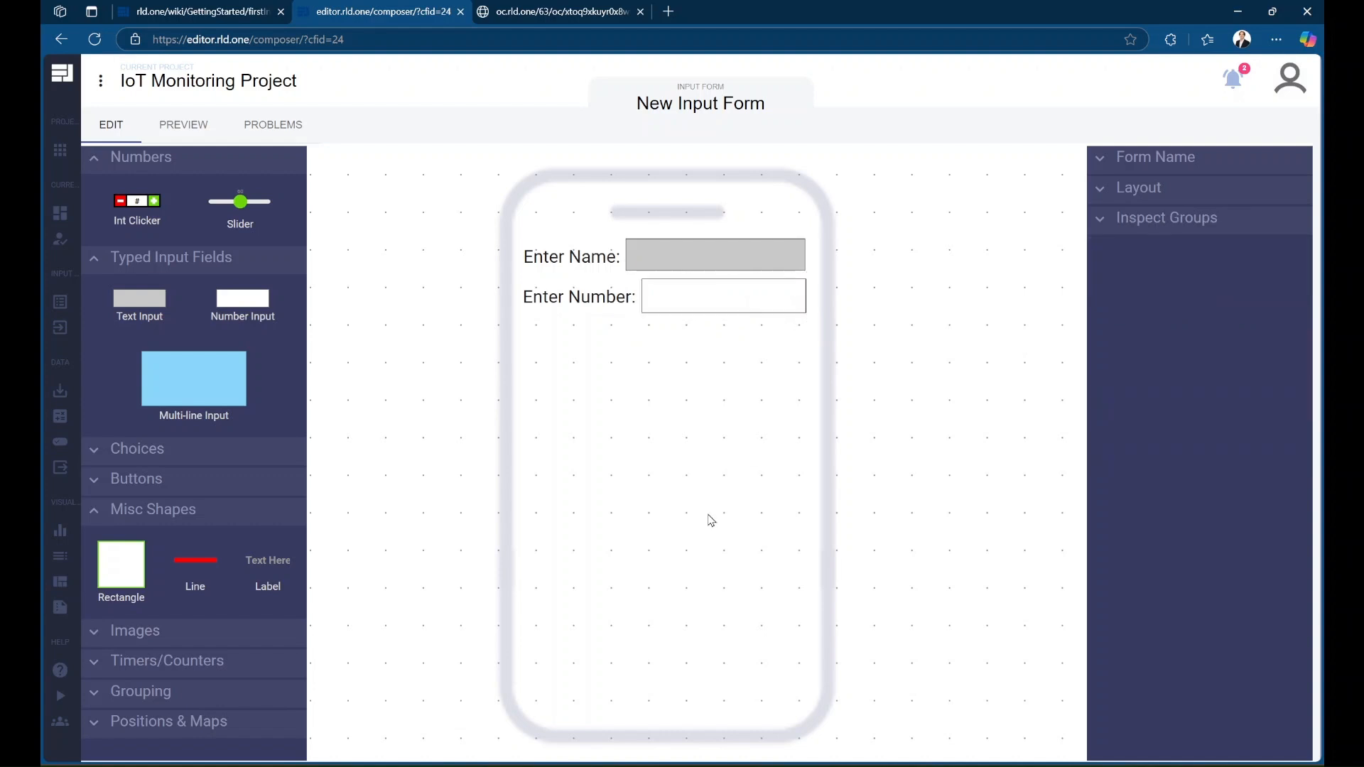
# Preview the form, test the number field with 637, step it up and down three times, and return to editing
pyautogui.click(189, 123)
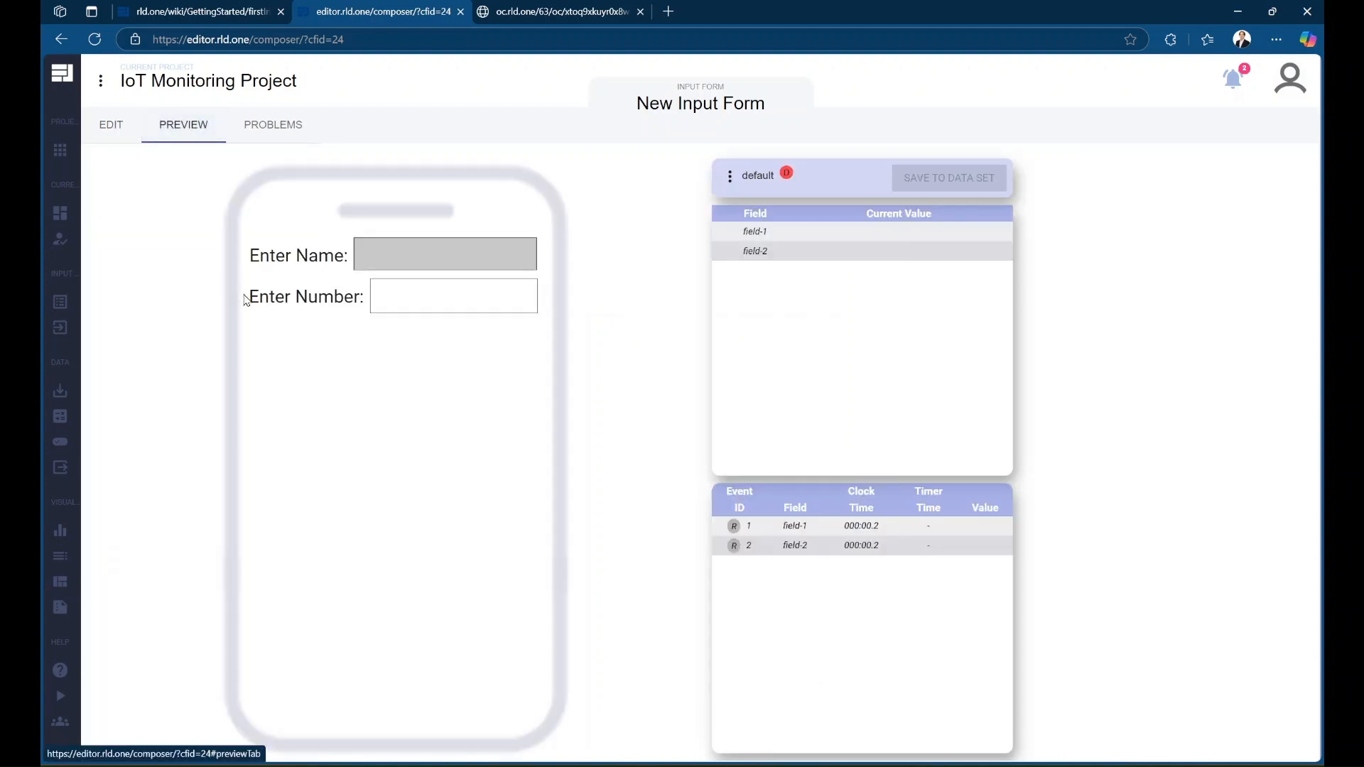
pyautogui.click(401, 304)
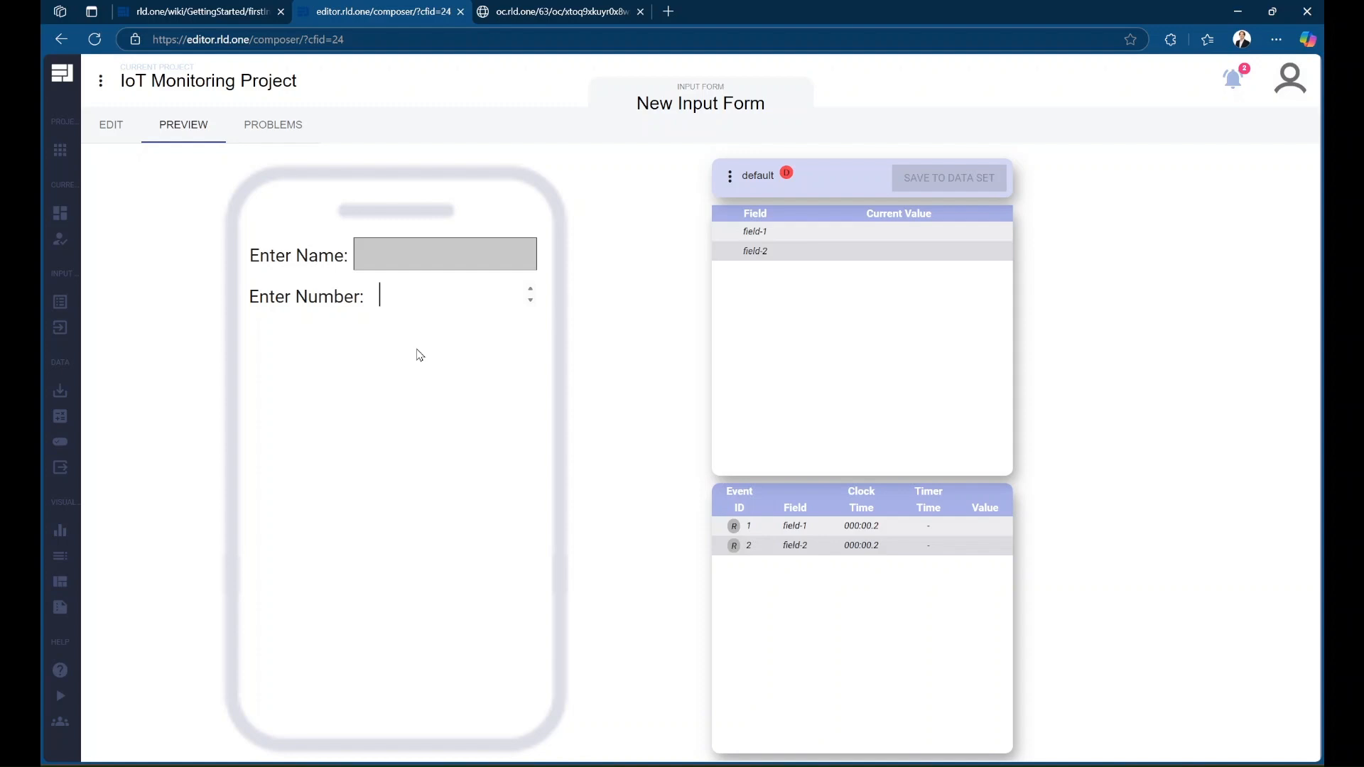
pyautogui.write('637')
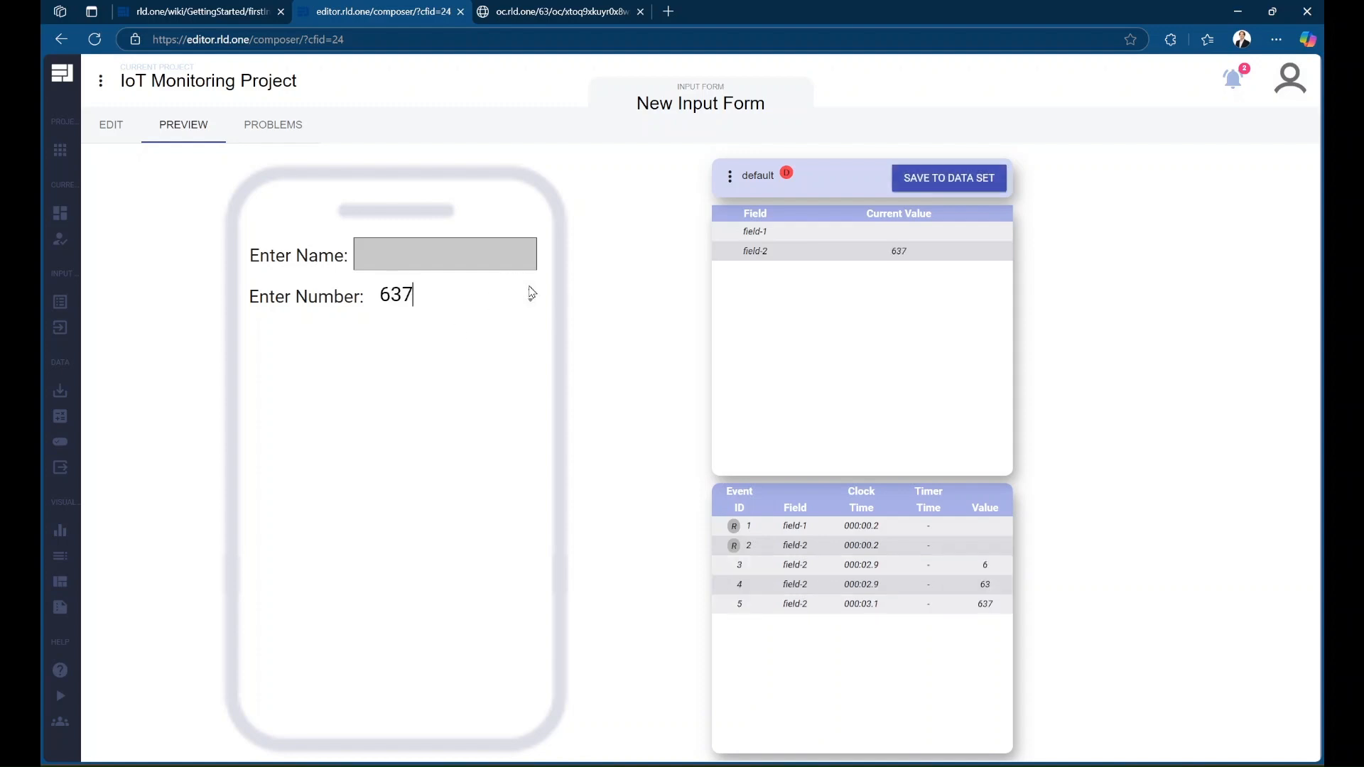
pyautogui.click(530, 290)
pyautogui.click(531, 289)
pyautogui.click(531, 289)
pyautogui.click(531, 300)
pyautogui.click(531, 300)
pyautogui.click(531, 301)
pyautogui.click(437, 469)
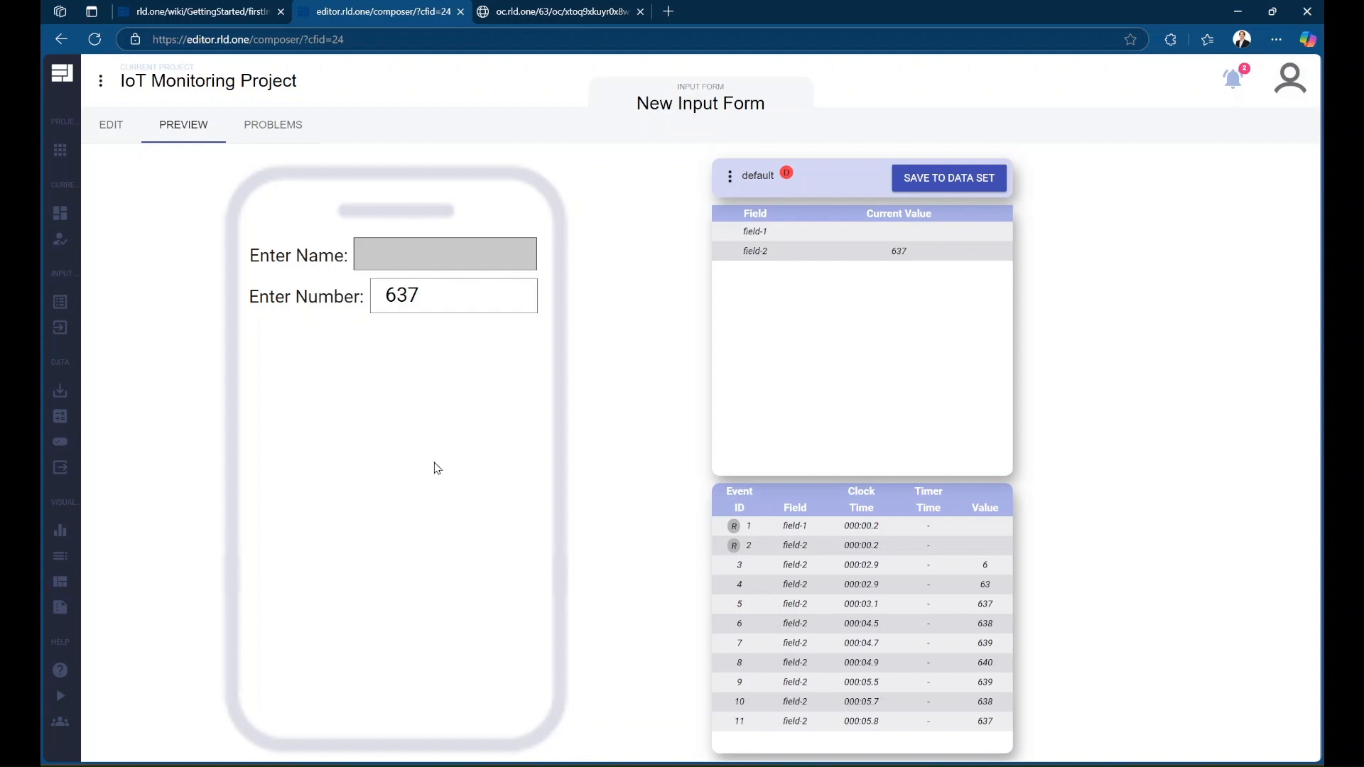
pyautogui.click(119, 130)
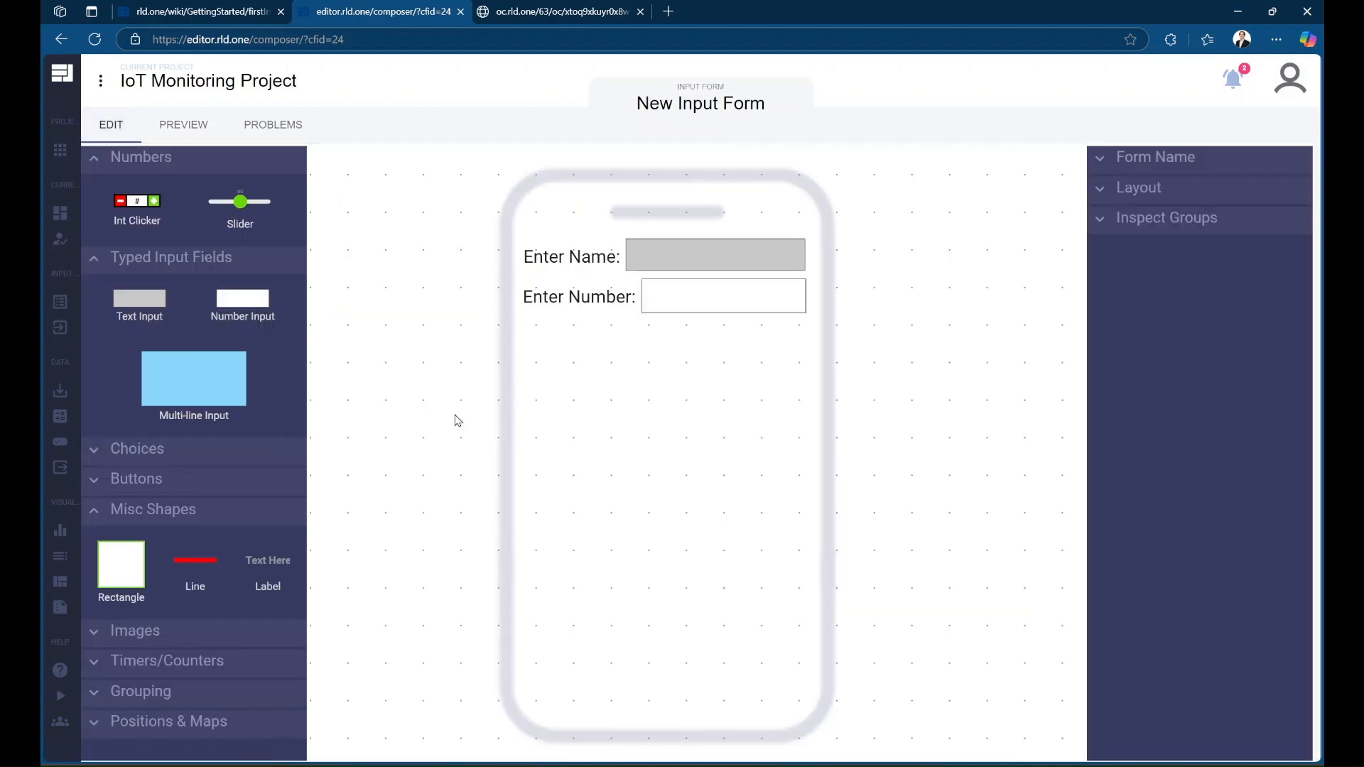
# Place a checkbox group below the "Enter Number:" label and extend it to five options
pyautogui.click(198, 448)
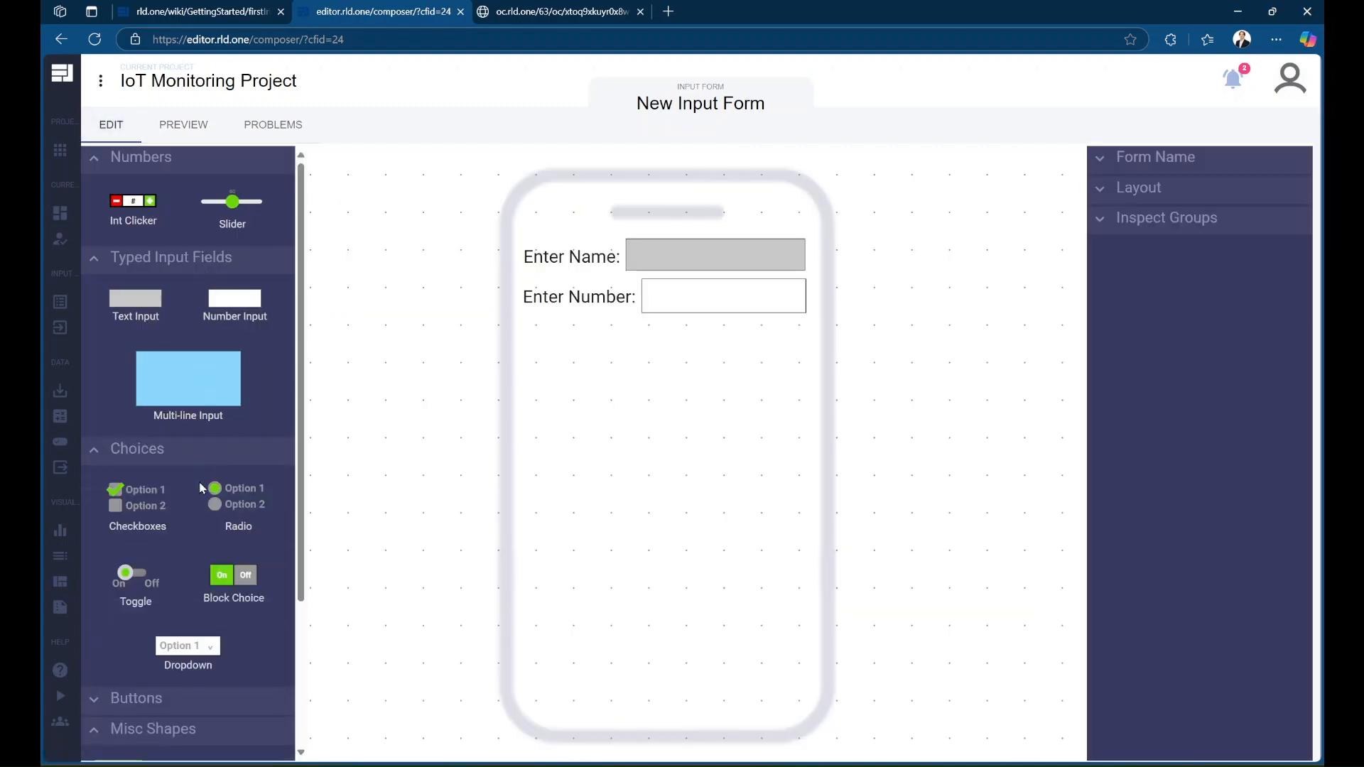
pyautogui.moveTo(137, 501); pyautogui.dragTo(621, 366)
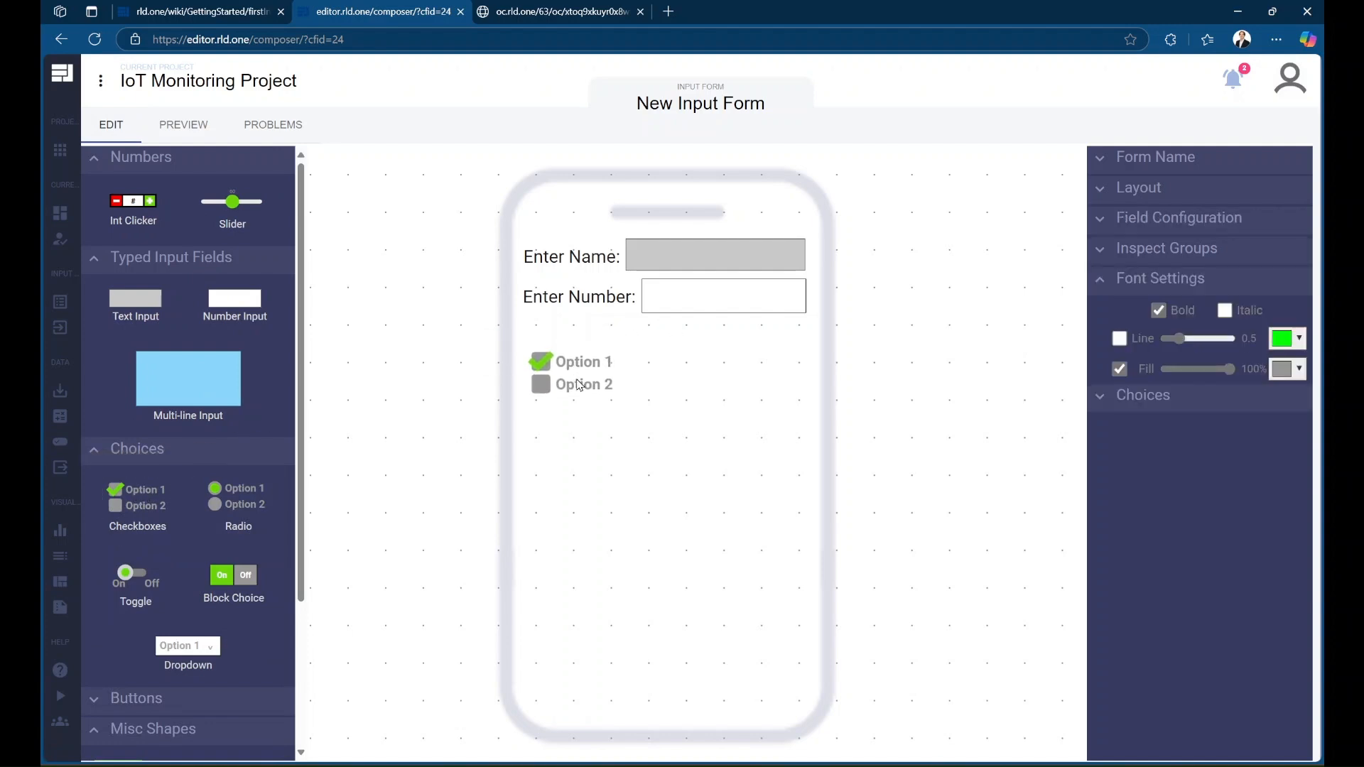
pyautogui.click(1134, 400)
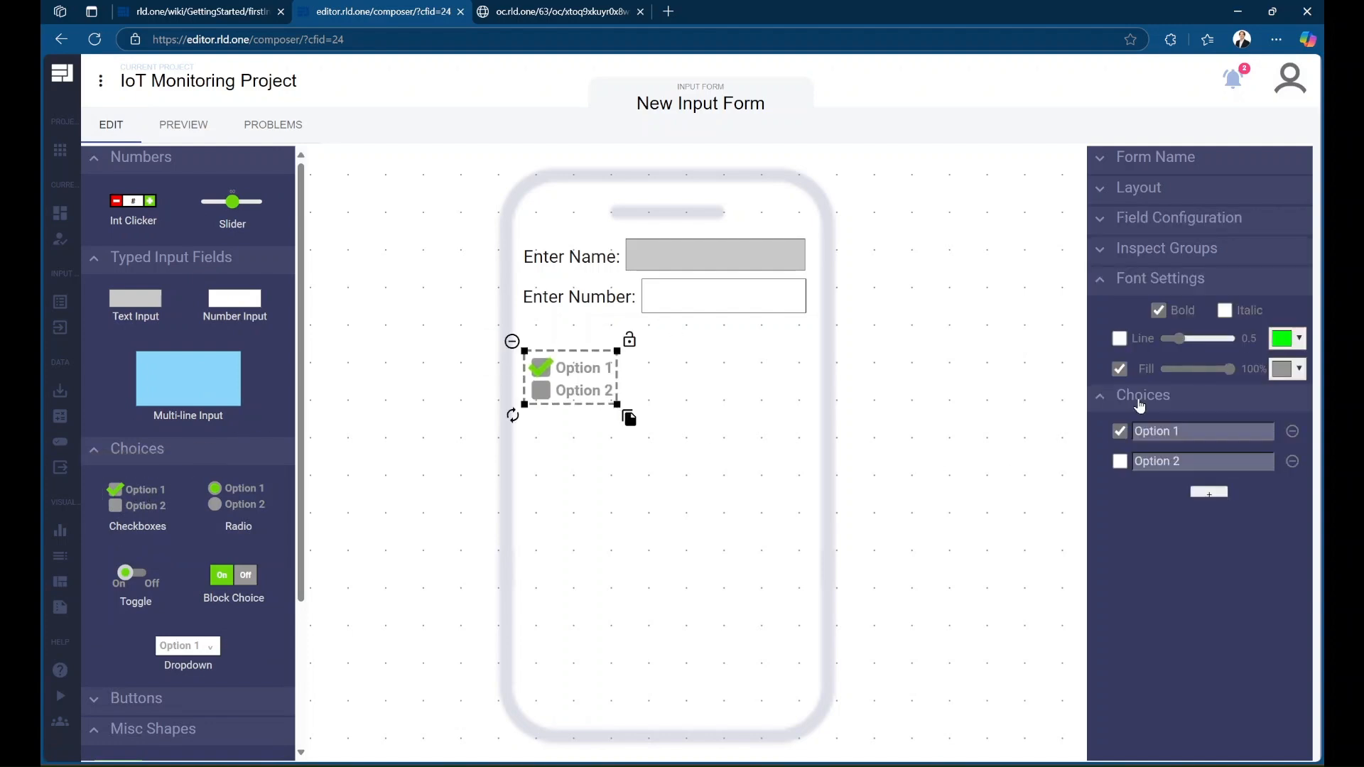
pyautogui.click(1198, 495)
pyautogui.click(1208, 525)
pyautogui.click(1208, 553)
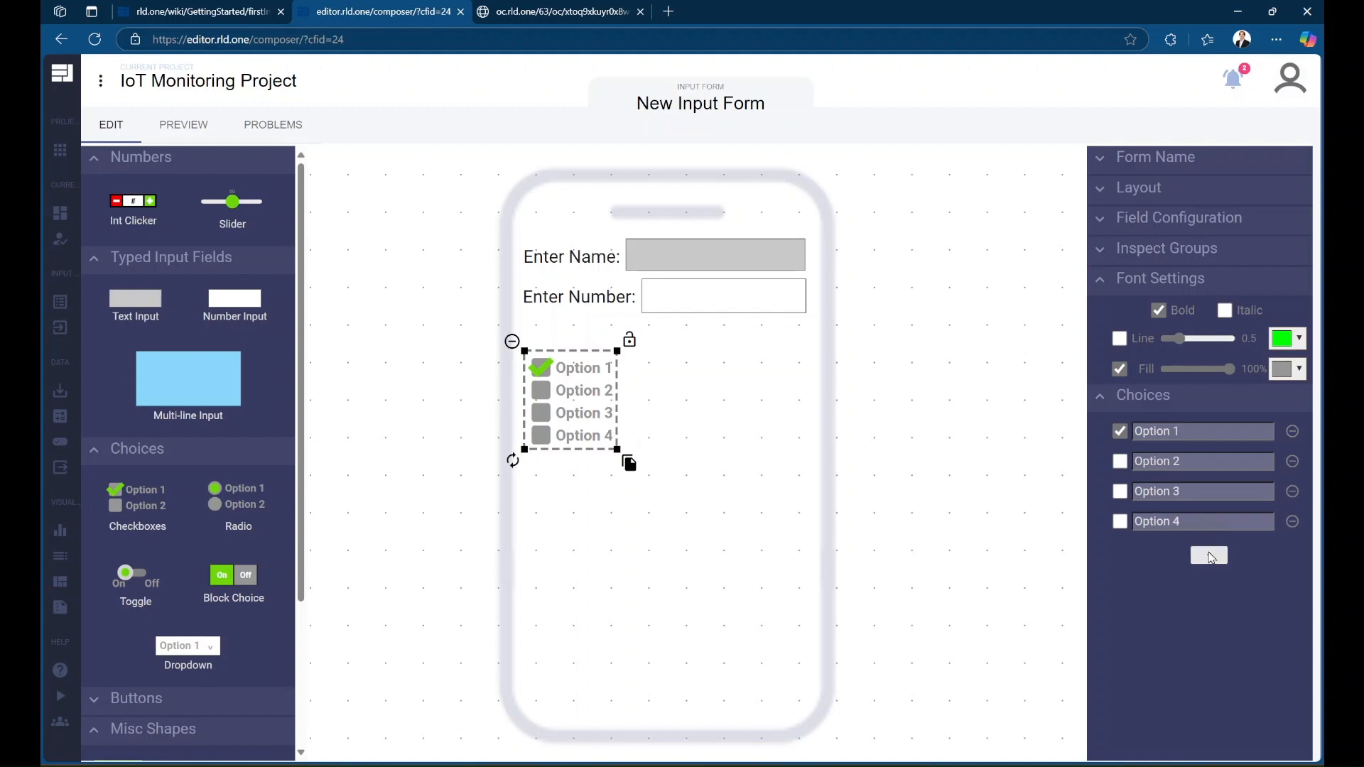
pyautogui.click(915, 545)
# Duplicate the "Enter Number:" label above the checkboxes and change the copy's text to "Select Option"
pyautogui.click(614, 293)
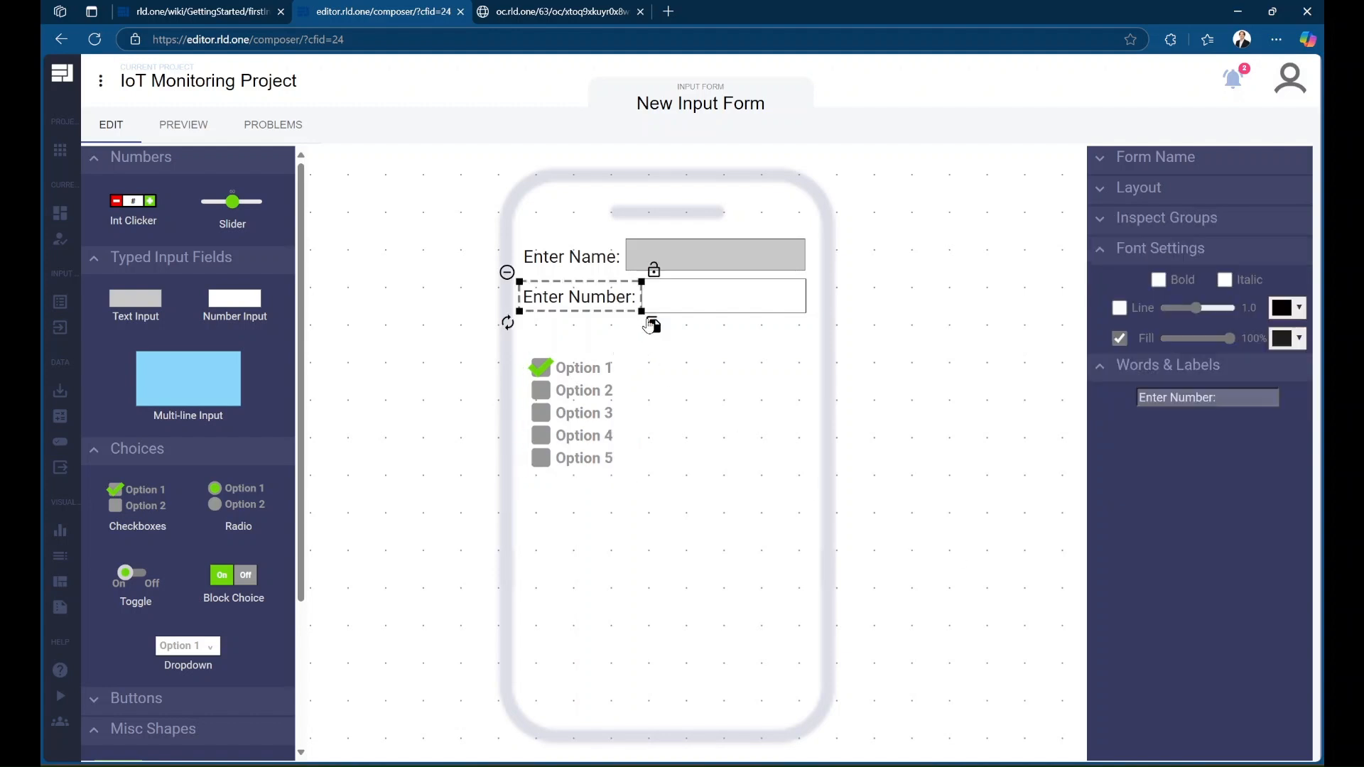
pyautogui.hotkey('ctrl', 'c')
pyautogui.hotkey('ctrl', 'v')
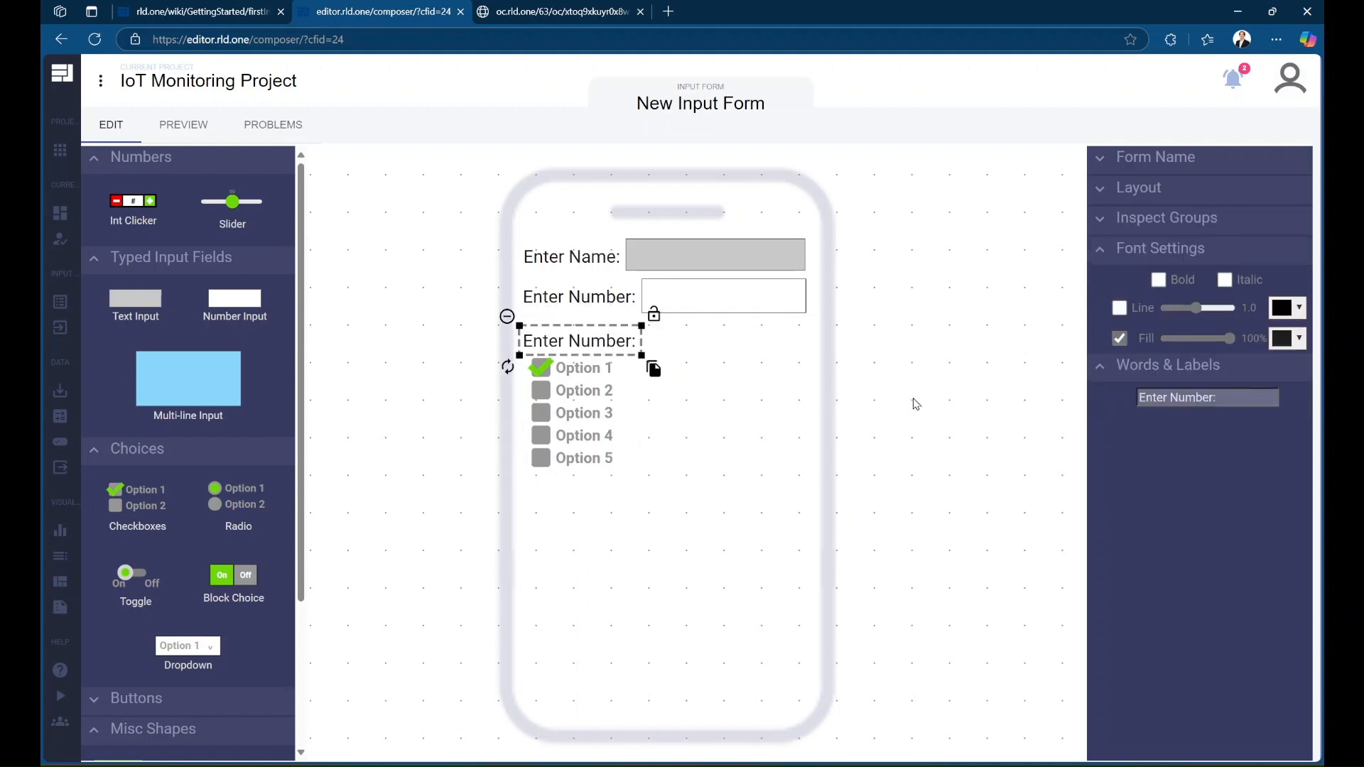
pyautogui.doubleClick(1174, 397)
pyautogui.hotkey('ctrl', 'a')
pyautogui.write('Sel')
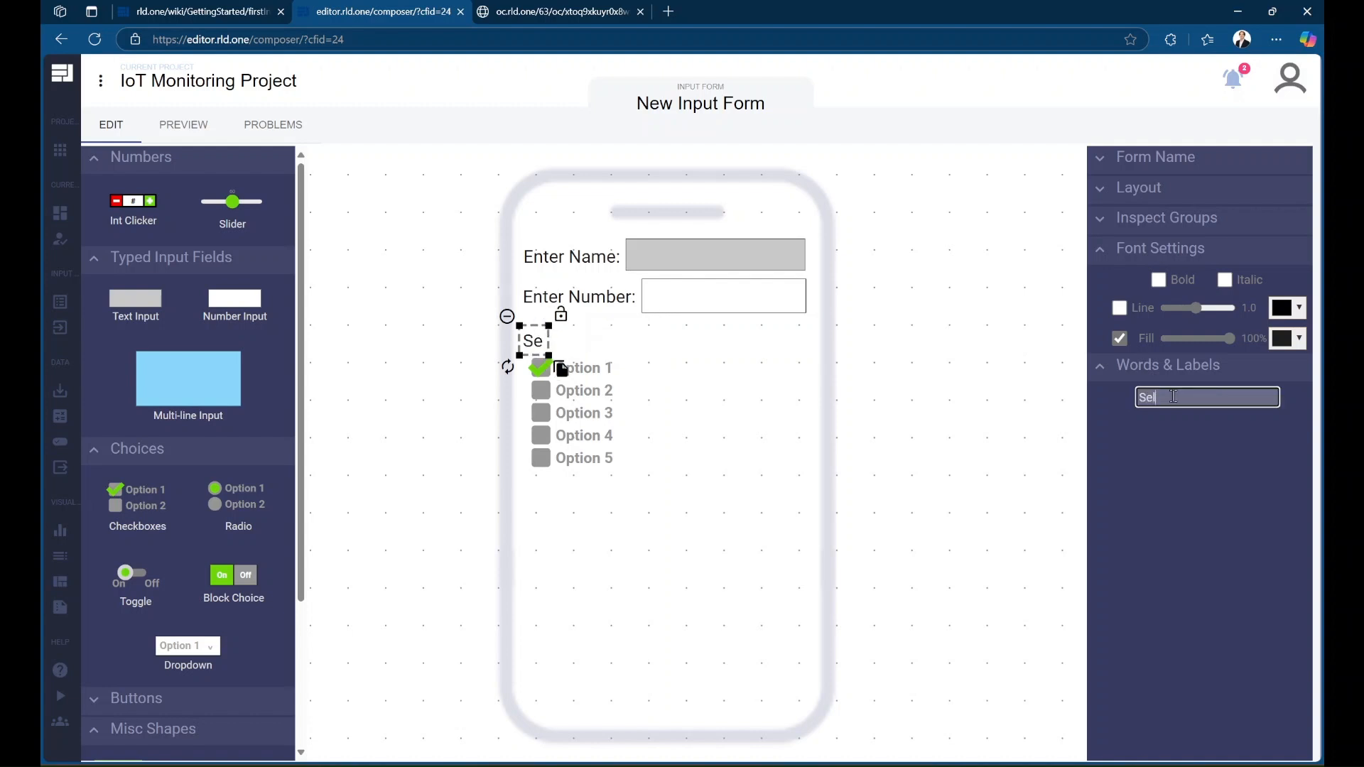
pyautogui.write('ect Option')
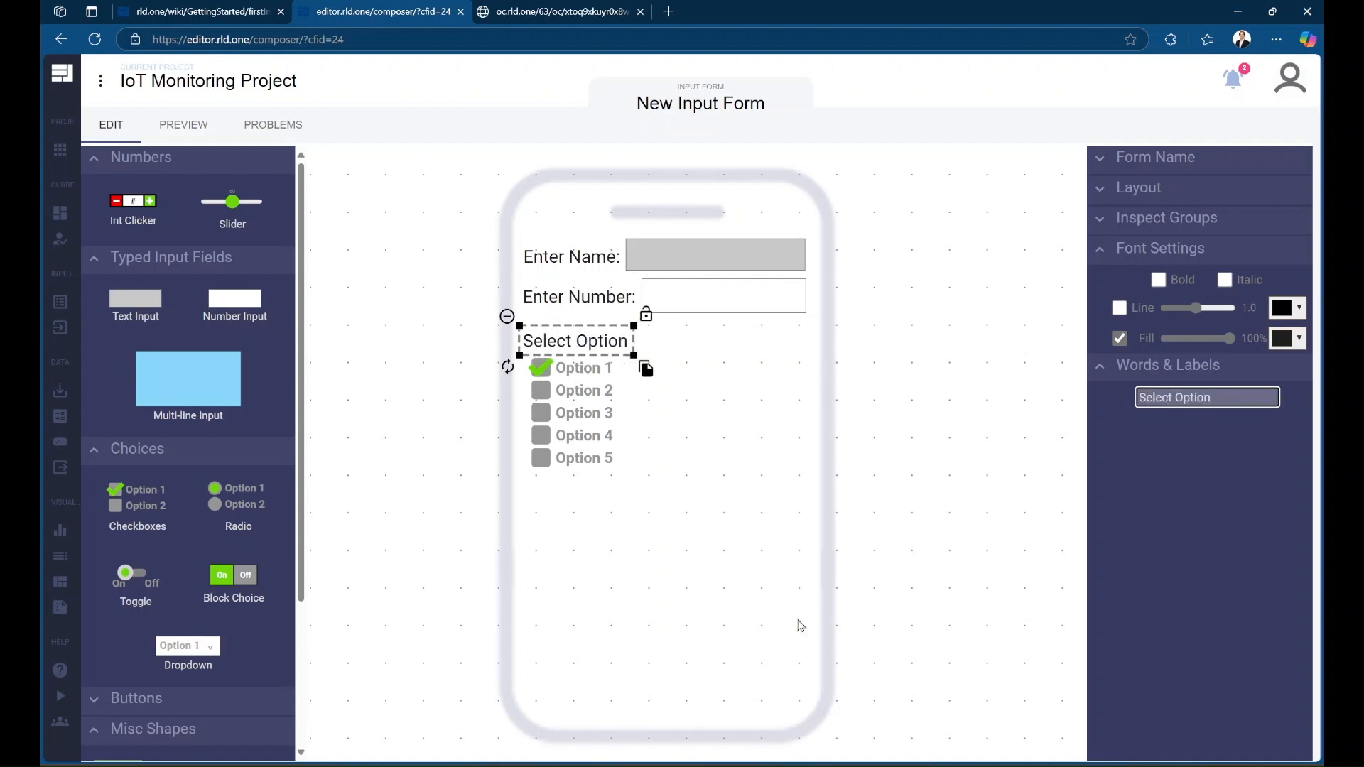
pyautogui.click(776, 632)
# Place a radio button group beside the checkboxes and extend it to five options
pyautogui.moveTo(238, 497); pyautogui.dragTo(714, 397)
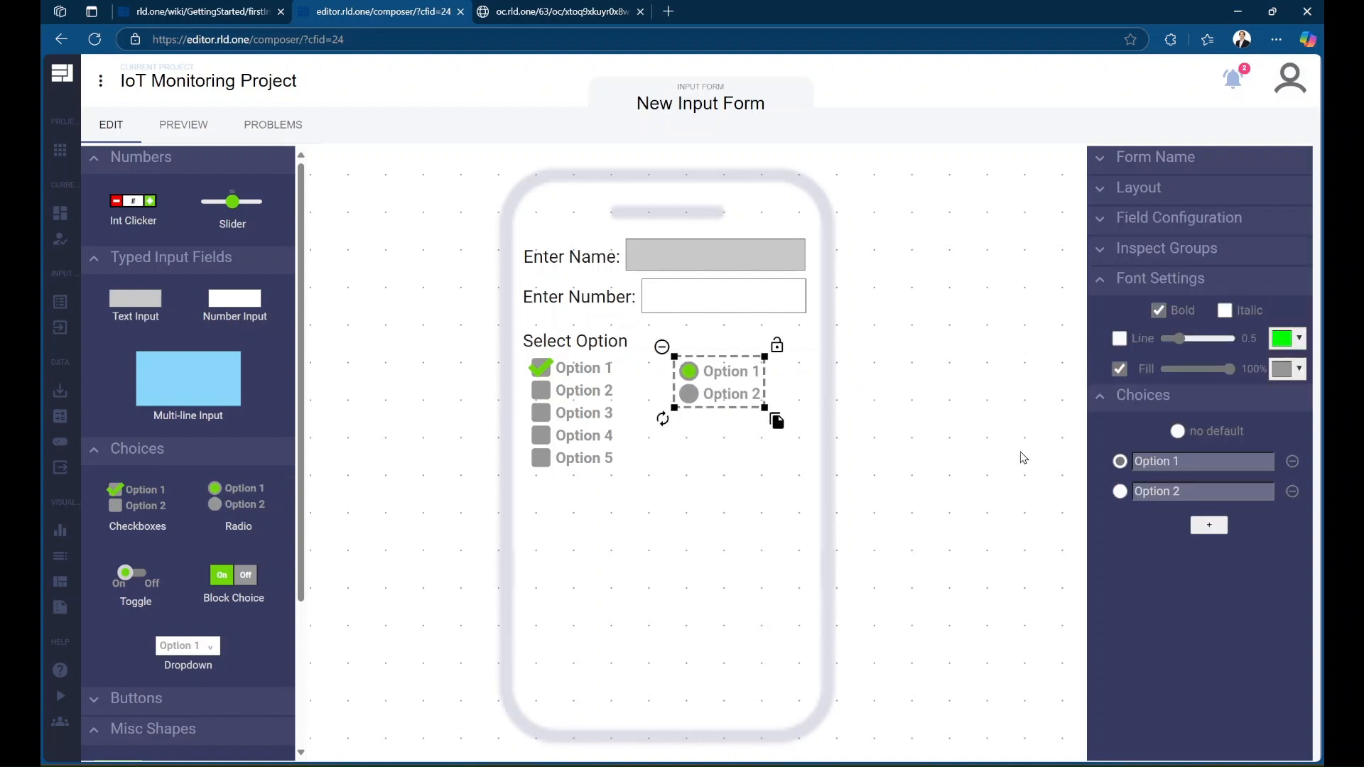
pyautogui.click(1209, 525)
pyautogui.tripleClick(1205, 522)
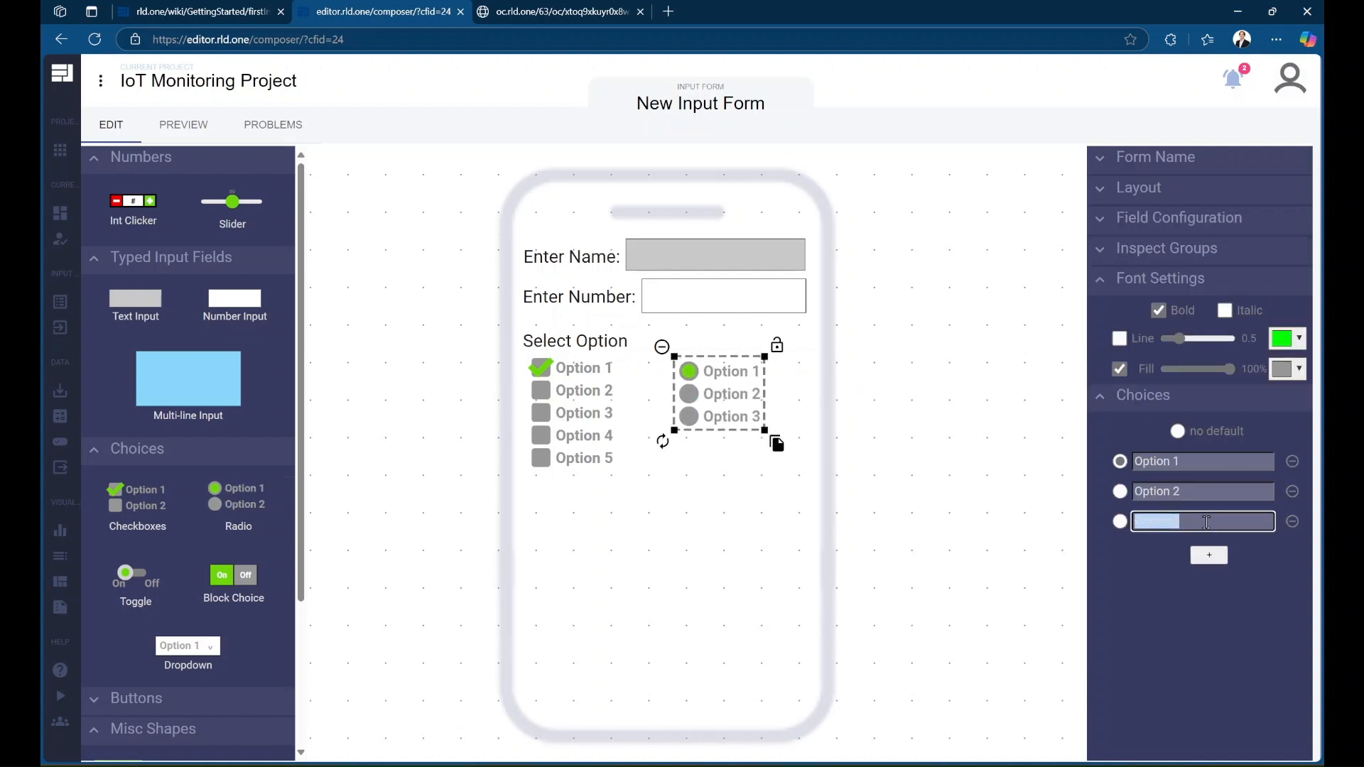
pyautogui.click(1209, 555)
pyautogui.click(1209, 585)
pyautogui.click(1011, 554)
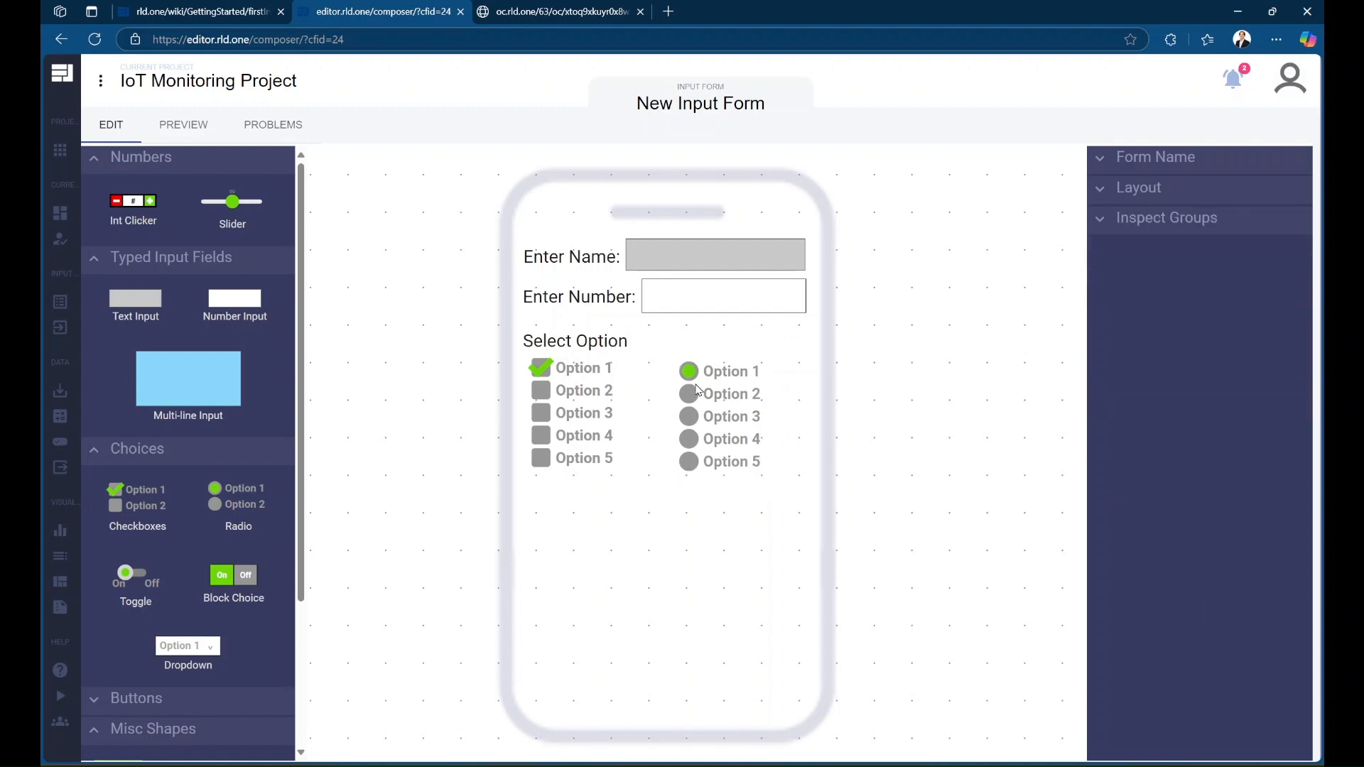
# Copy the "Select Option" label above the radio group and align the radio options with the checkboxes
pyautogui.click(611, 343)
pyautogui.moveTo(647, 368); pyautogui.dragTo(798, 367)
pyautogui.click(740, 410)
pyautogui.moveTo(740, 410); pyautogui.dragTo(742, 408)
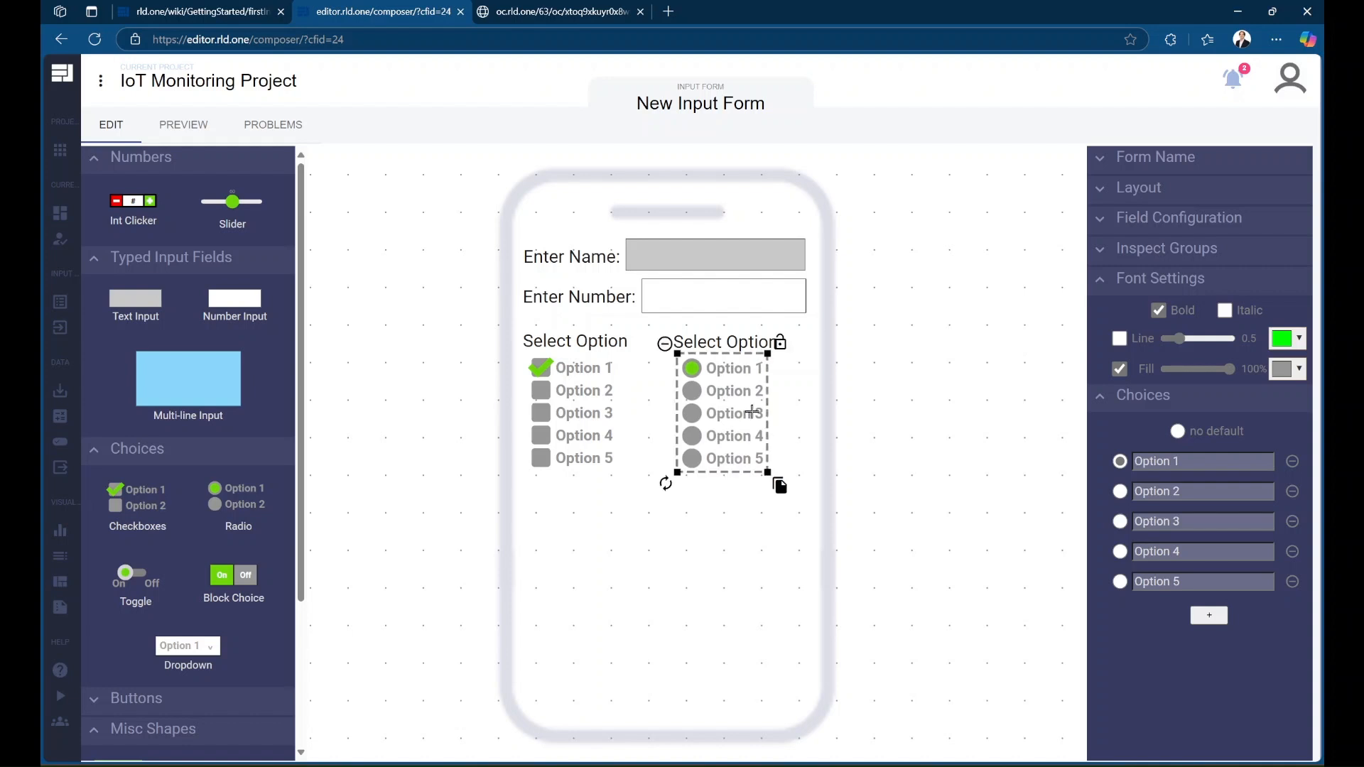
pyautogui.click(835, 474)
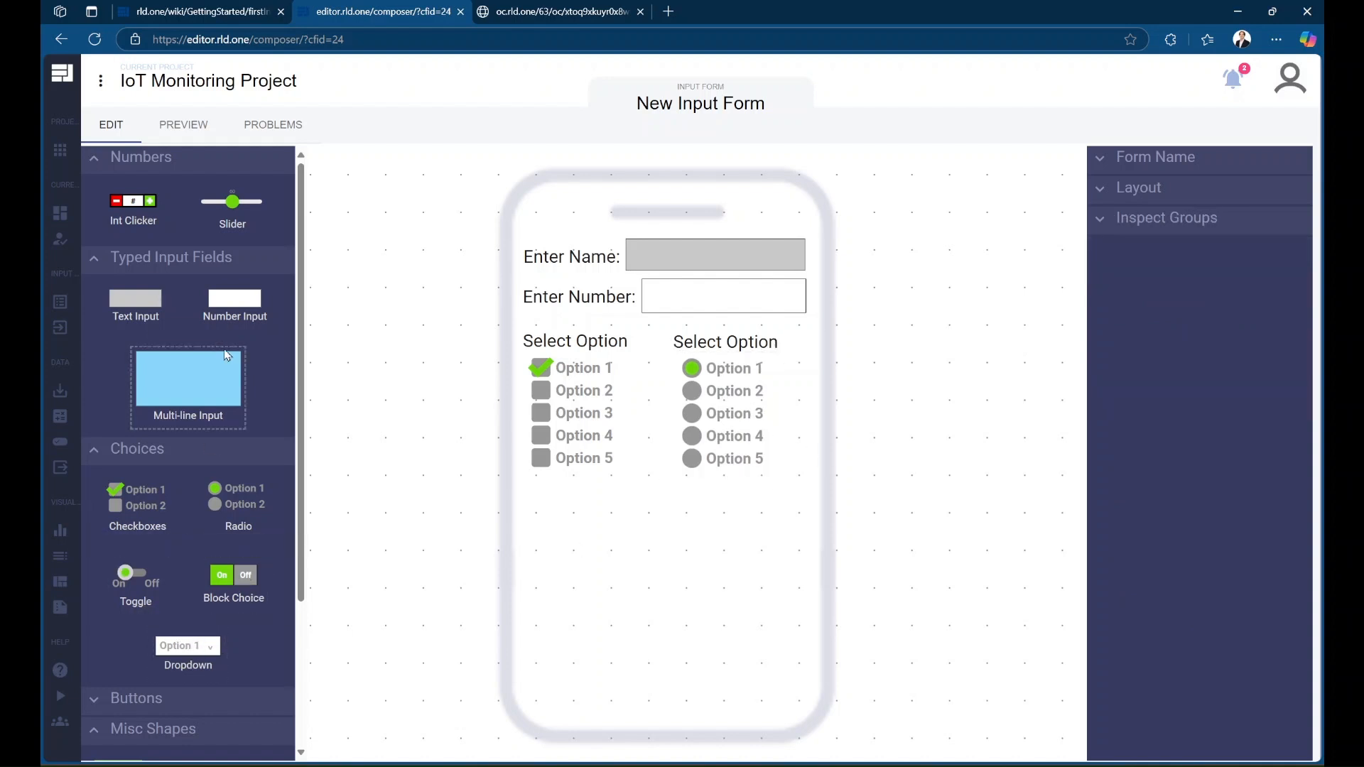
# Place a slider below the option groups and caption it "Slide to correct Number" using a centred copy of the "Select Option" label
pyautogui.moveTo(232, 201); pyautogui.dragTo(829, 545)
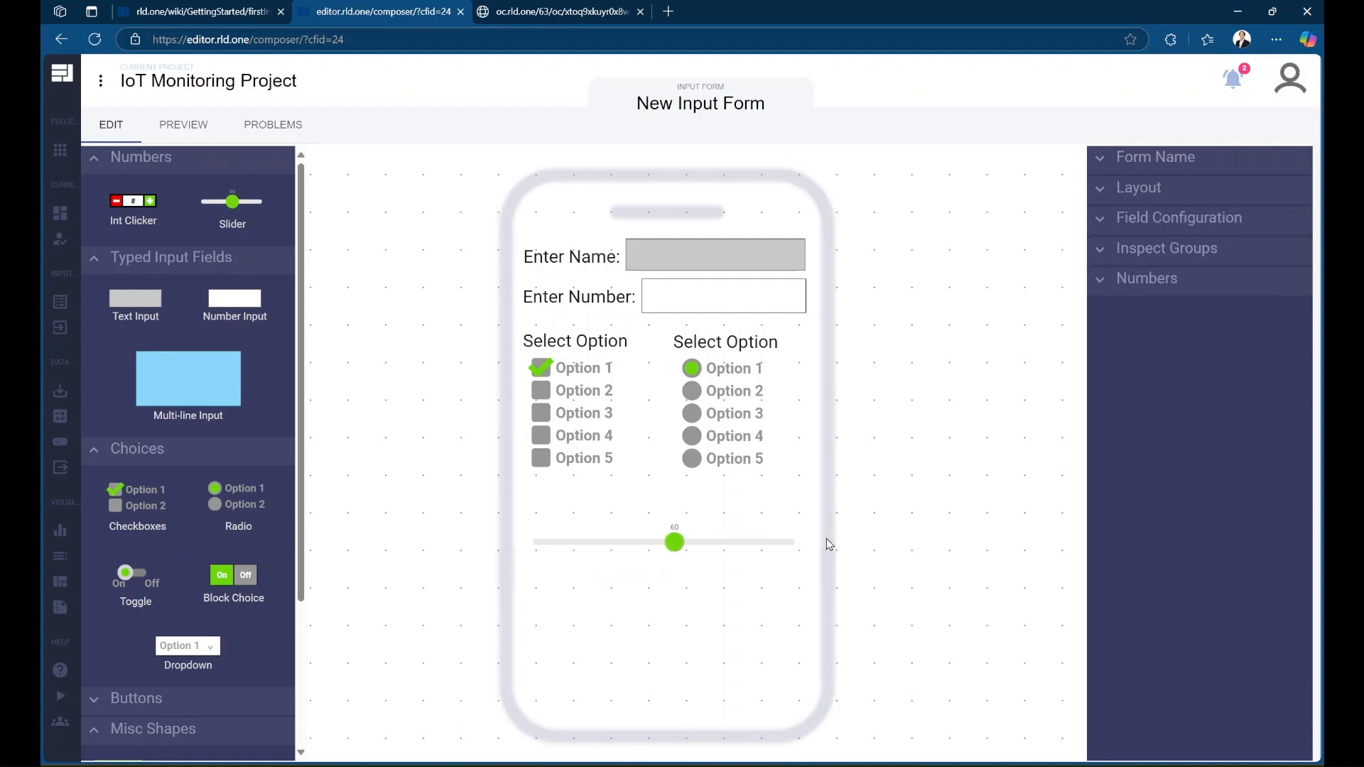
pyautogui.click(739, 346)
pyautogui.moveTo(795, 373); pyautogui.dragTo(738, 544)
pyautogui.click(1191, 395)
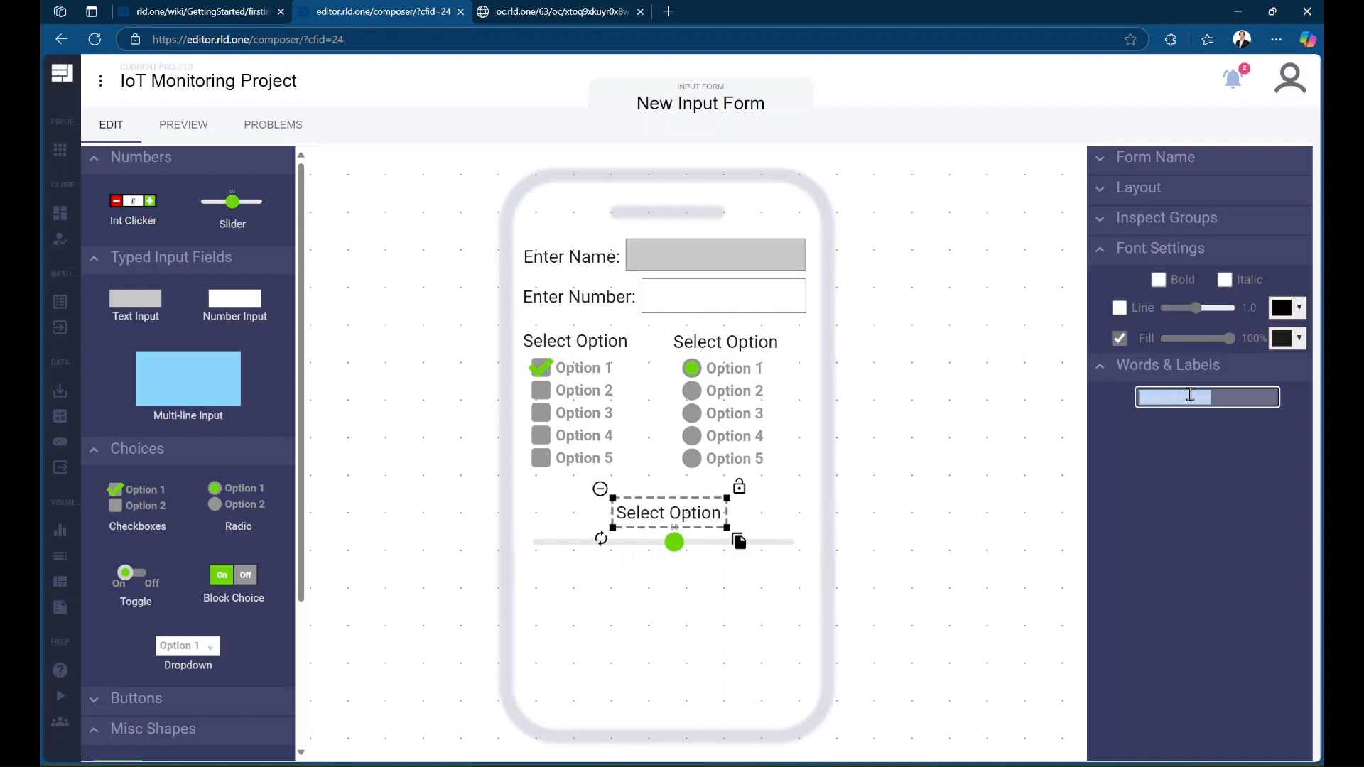
pyautogui.write('Slide to corre')
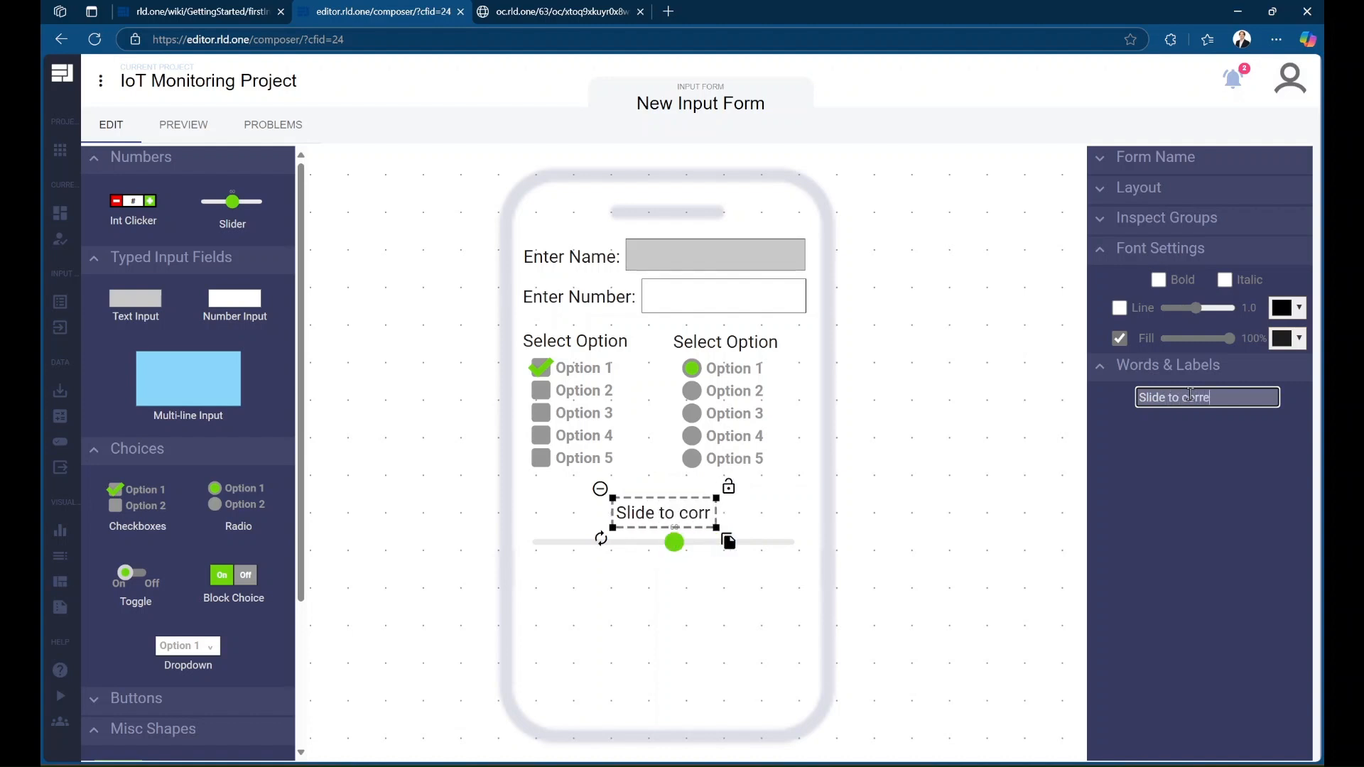
pyautogui.write('ct Number')
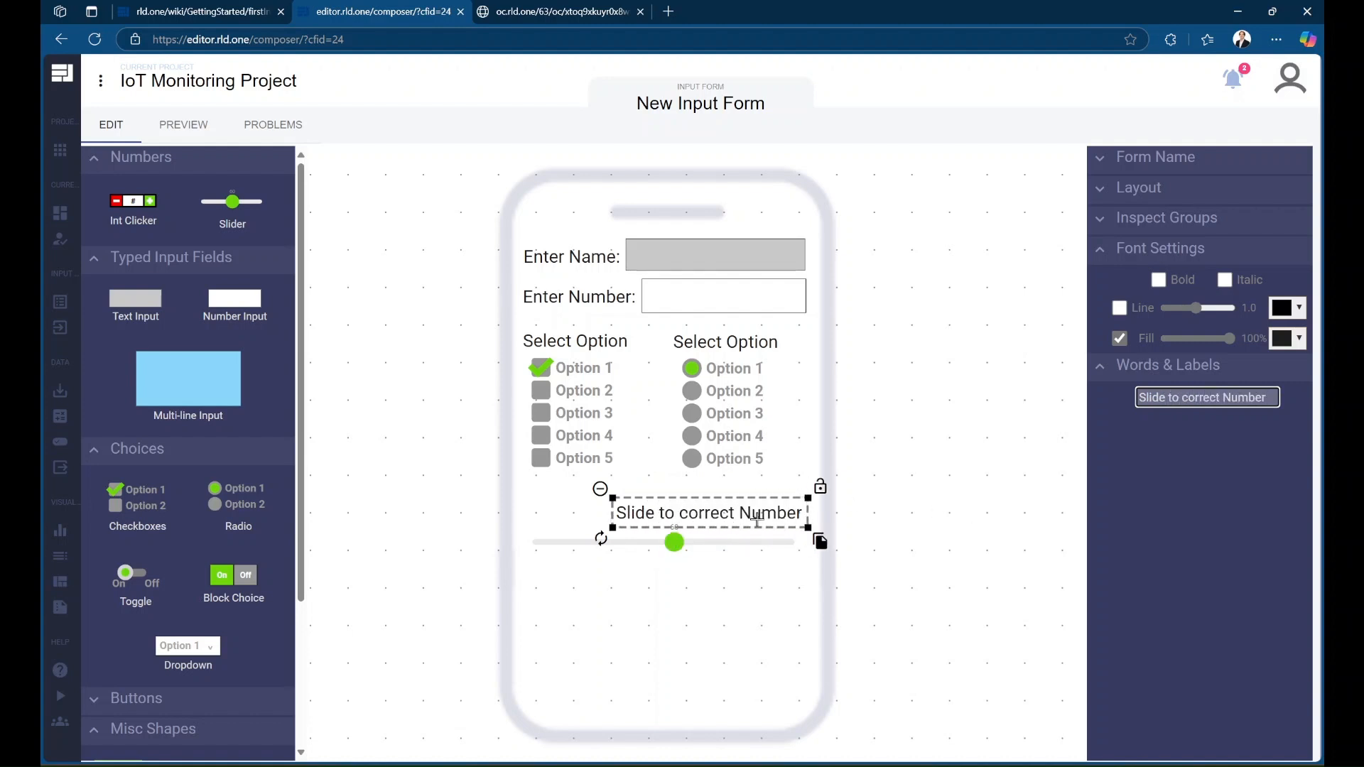
pyautogui.click(718, 589)
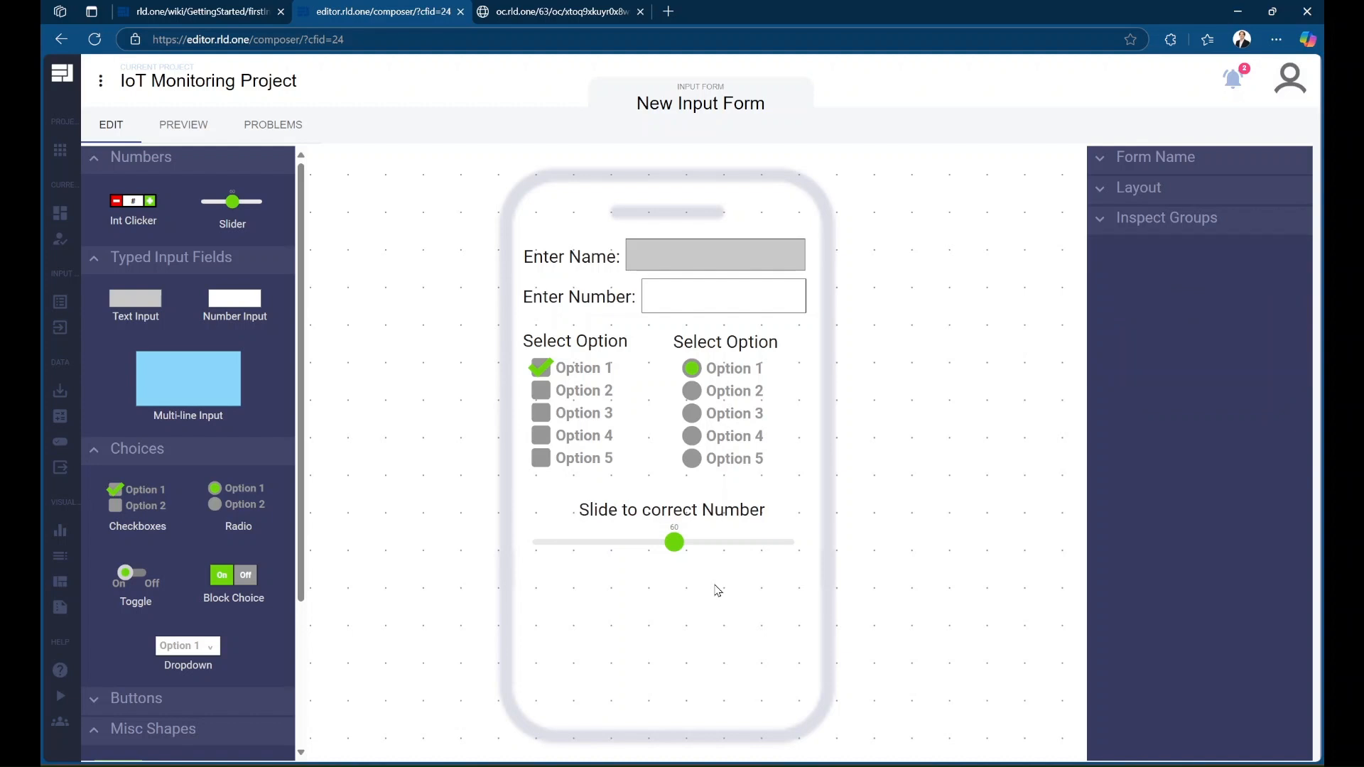
# Set the slider's maximum to 10 and its start value to 5
pyautogui.click(686, 544)
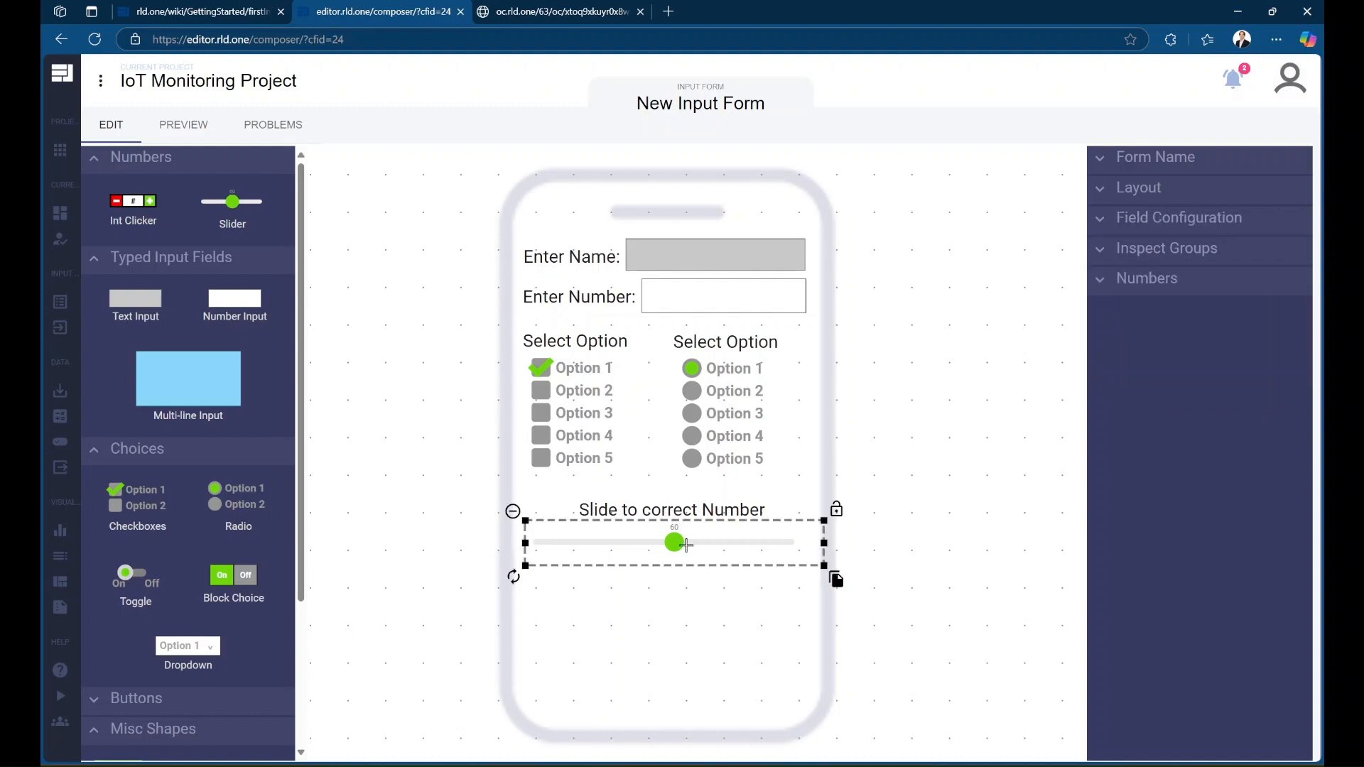
pyautogui.click(1127, 278)
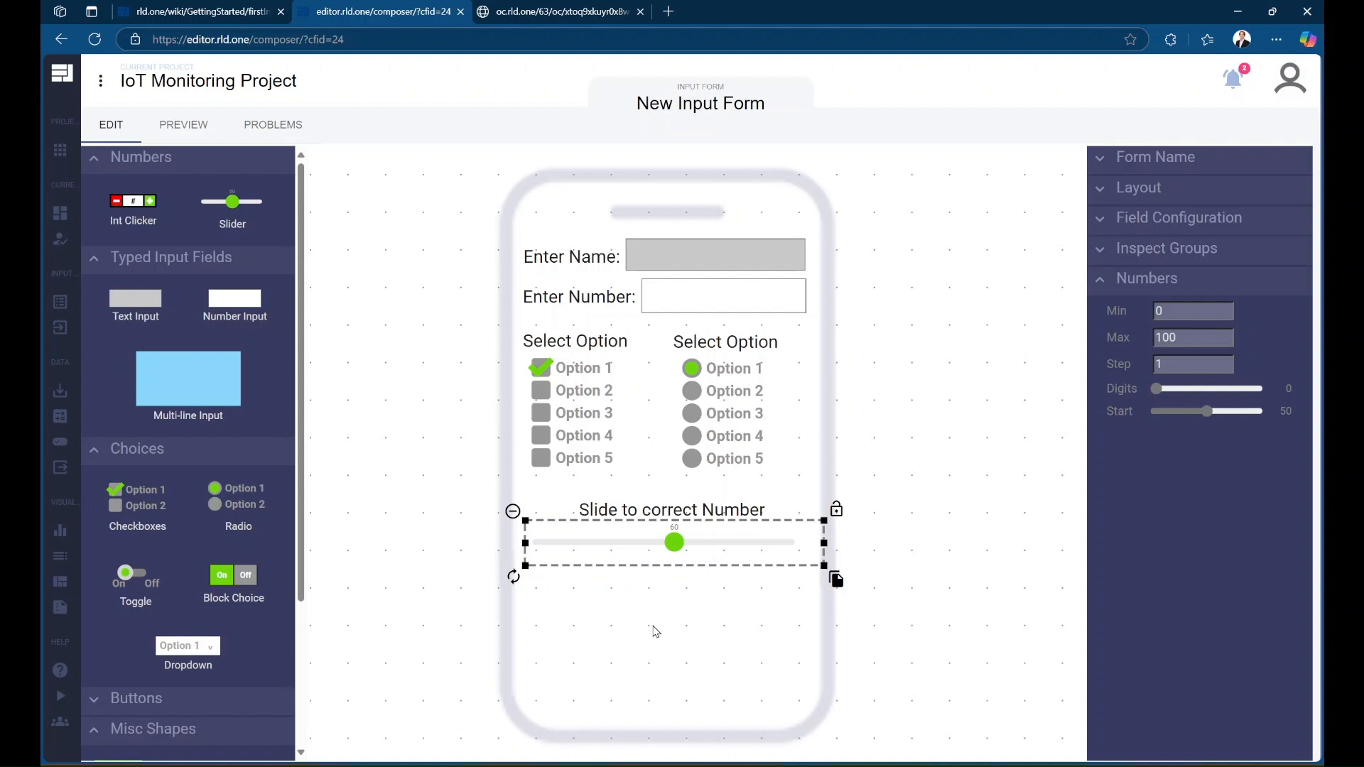
pyautogui.doubleClick(1186, 346)
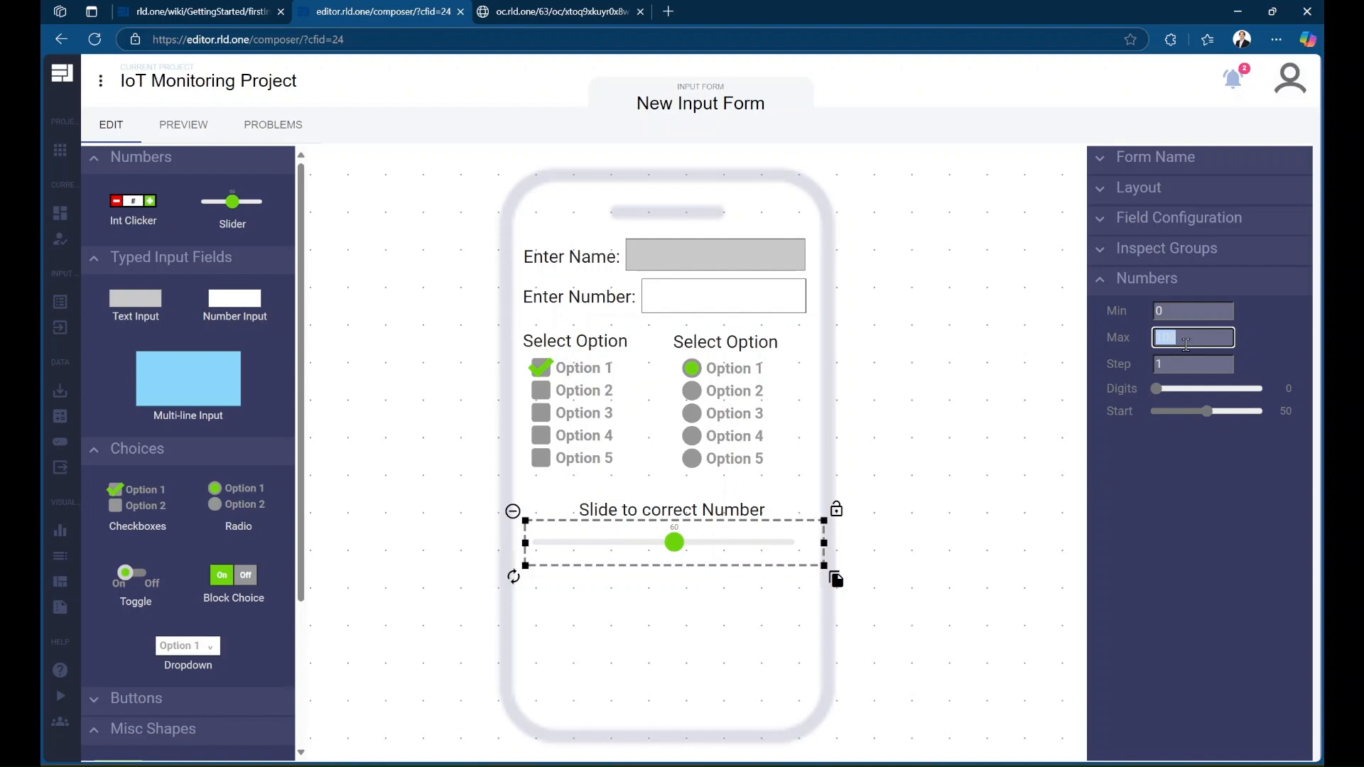
pyautogui.write('10')
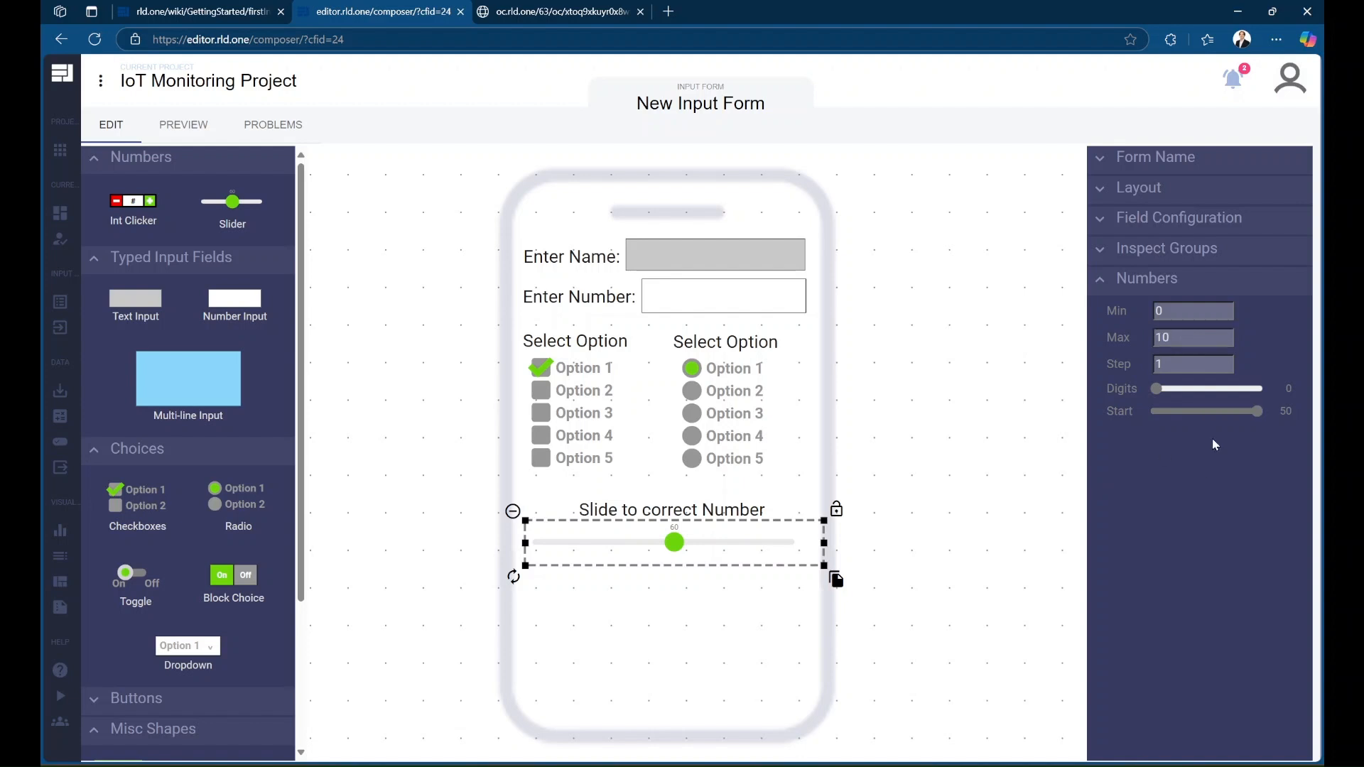
pyautogui.click(1204, 410)
pyautogui.click(958, 554)
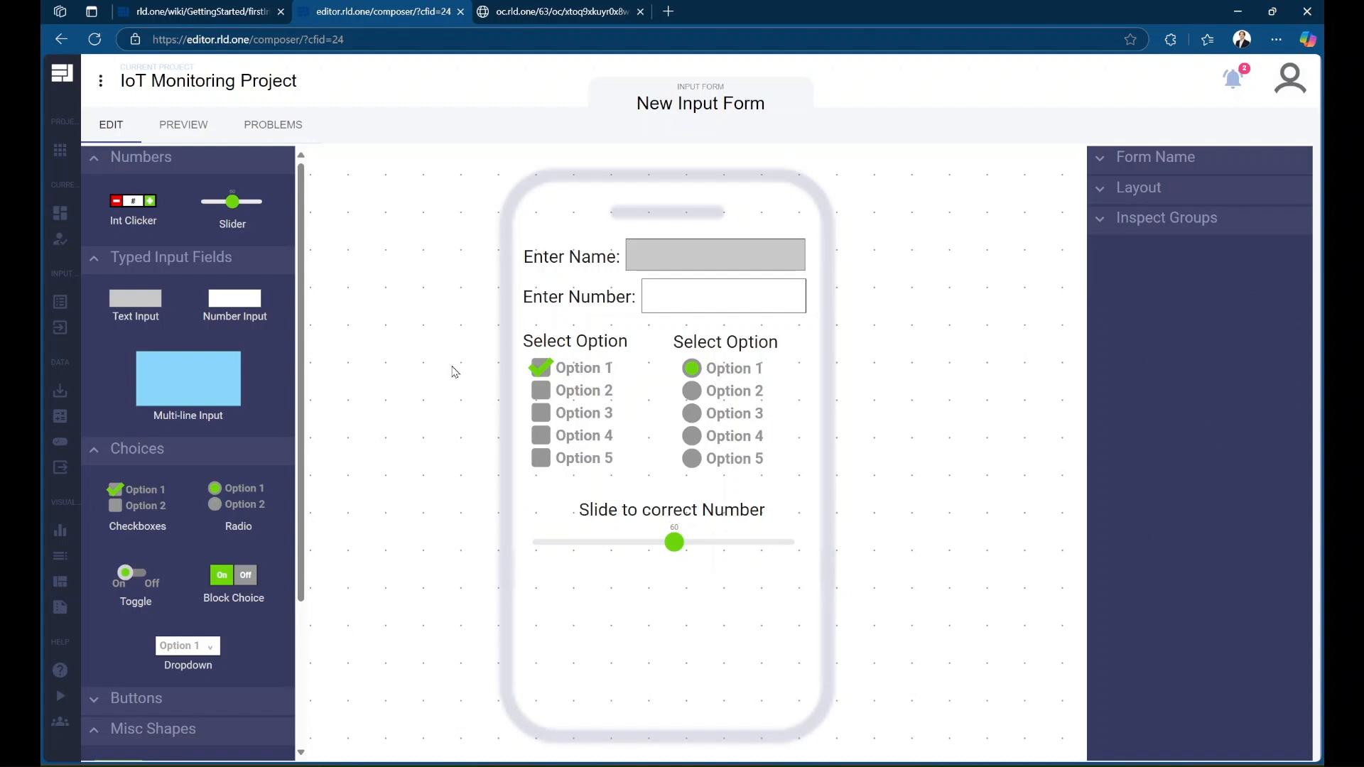
# Preview the form, test it with number 8734, a first name, checkbox Option 3, radio Option 4 and slider value 8, and return to editing
pyautogui.click(194, 127)
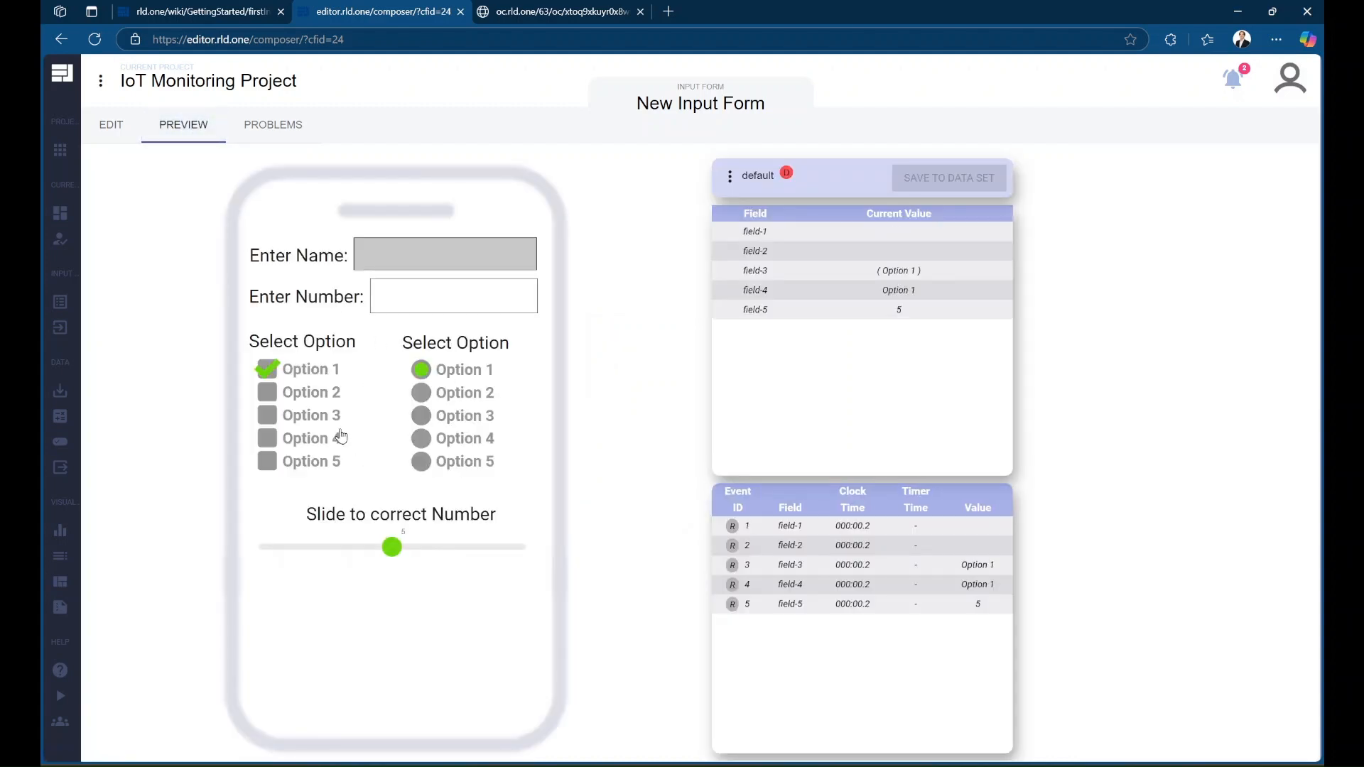
pyautogui.click(451, 298)
pyautogui.write('8734')
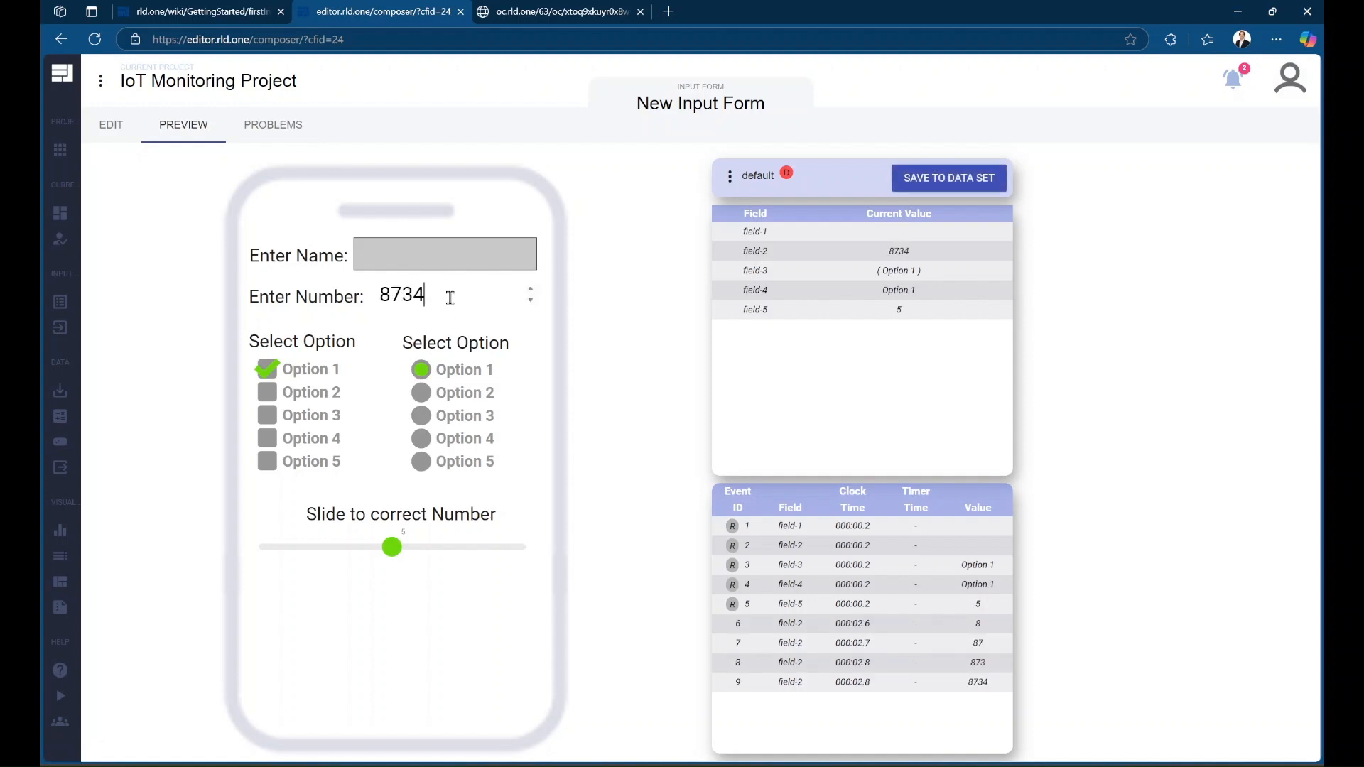
pyautogui.click(432, 264)
pyautogui.write('jacob')
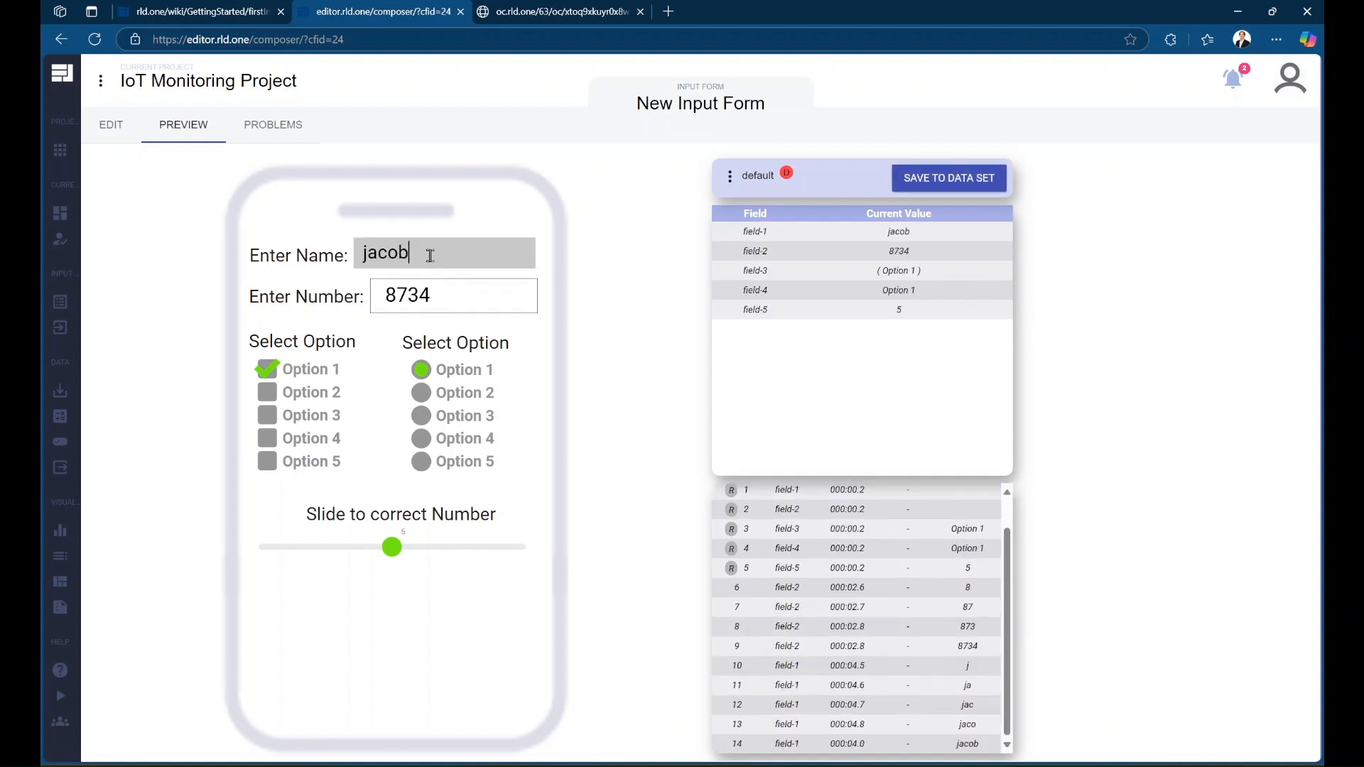
pyautogui.click(296, 418)
pyautogui.click(435, 441)
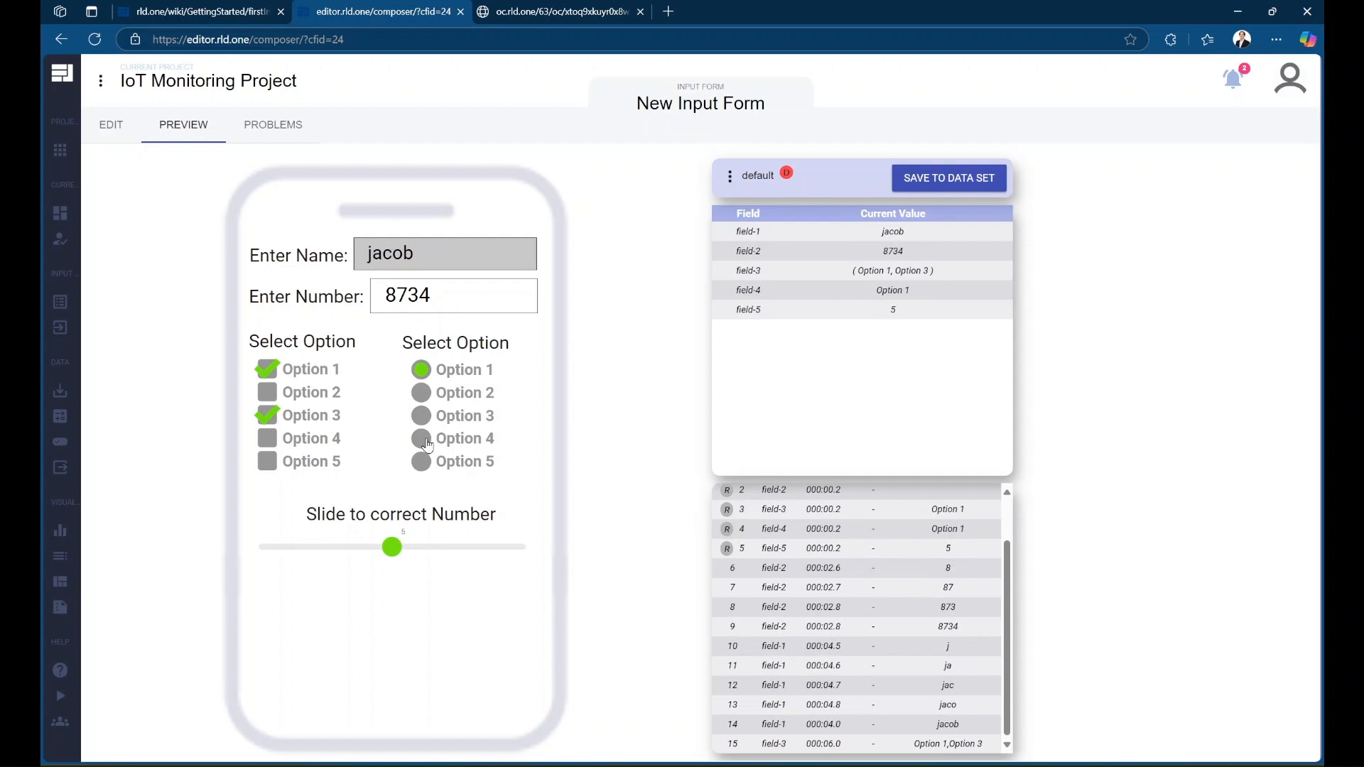
pyautogui.moveTo(390, 555); pyautogui.dragTo(470, 554)
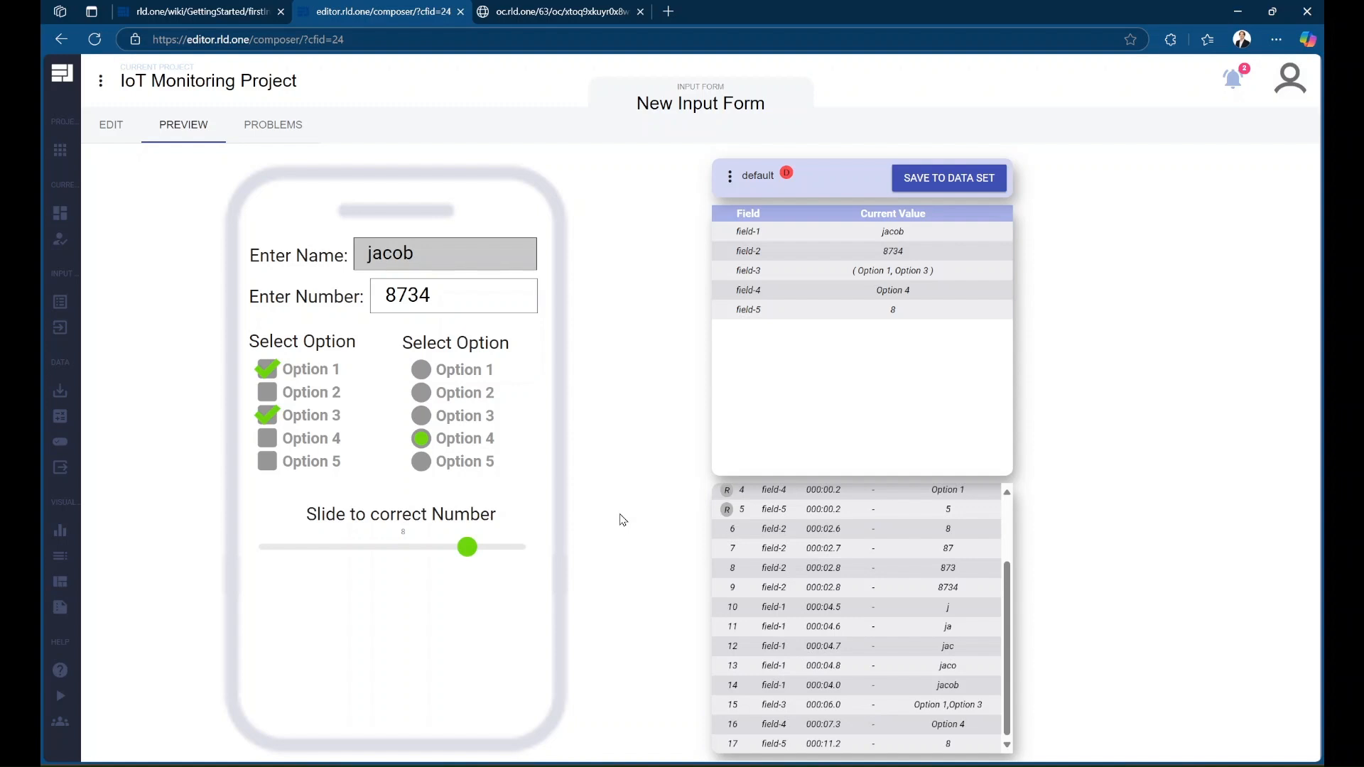
pyautogui.click(111, 126)
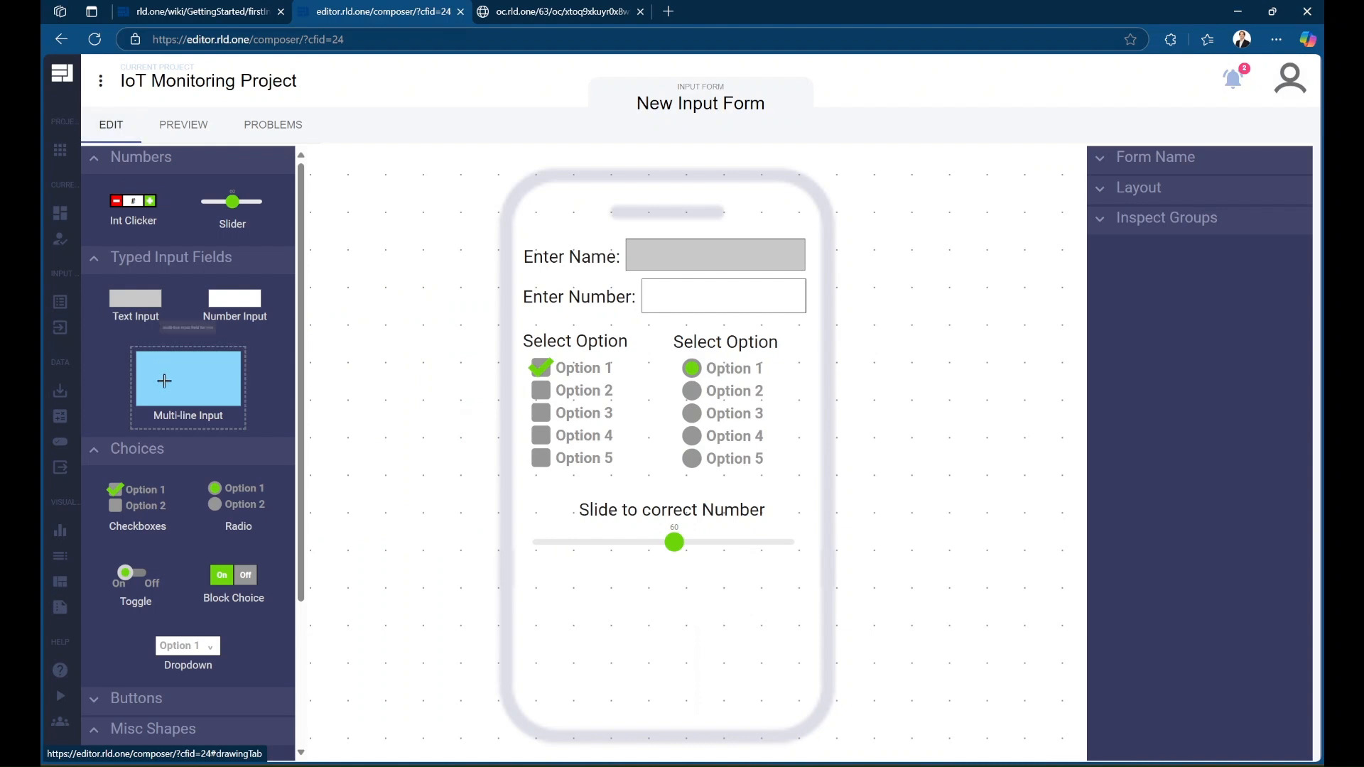
# Place a square button below the slider and change its label to "Submit"
pyautogui.scroll(-3, 170, 426)
pyautogui.click(183, 504)
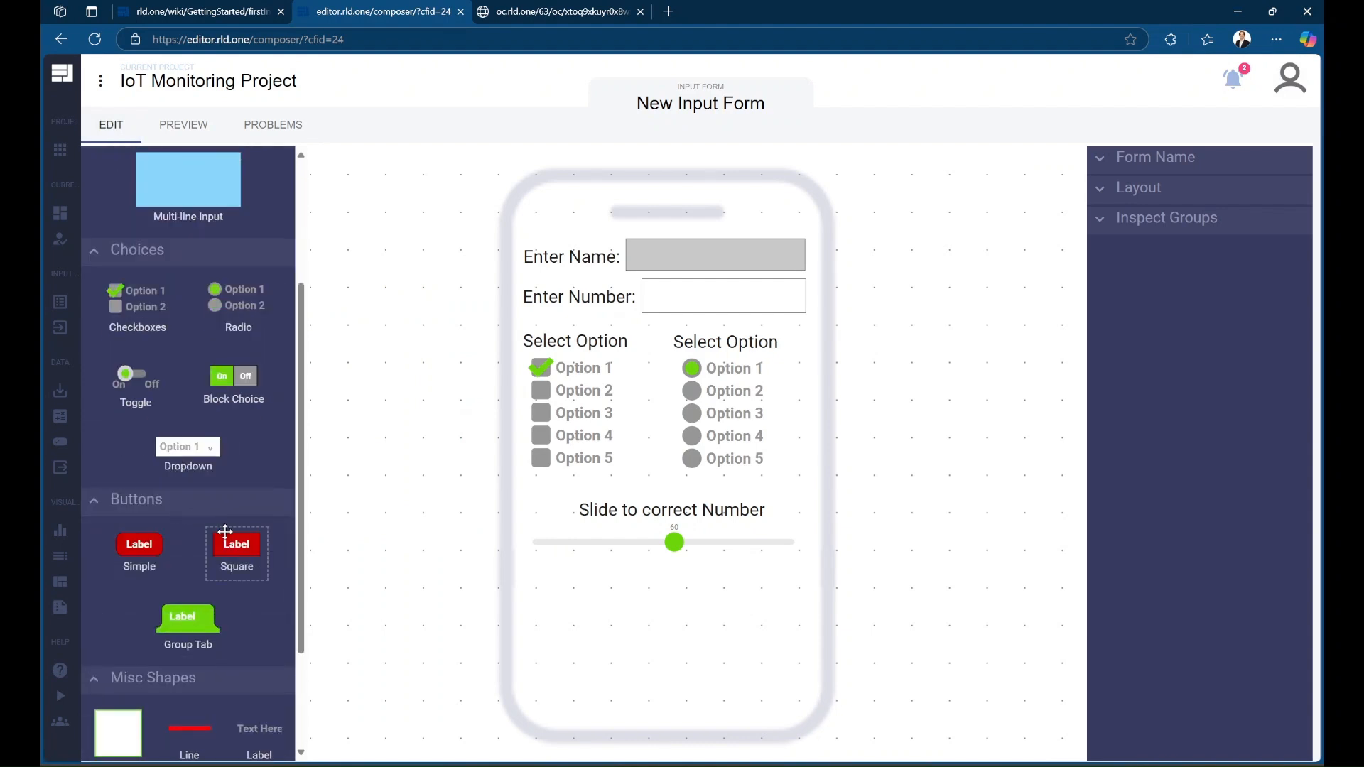
pyautogui.moveTo(224, 532); pyautogui.dragTo(690, 614)
pyautogui.click(618, 616)
pyautogui.click(601, 612)
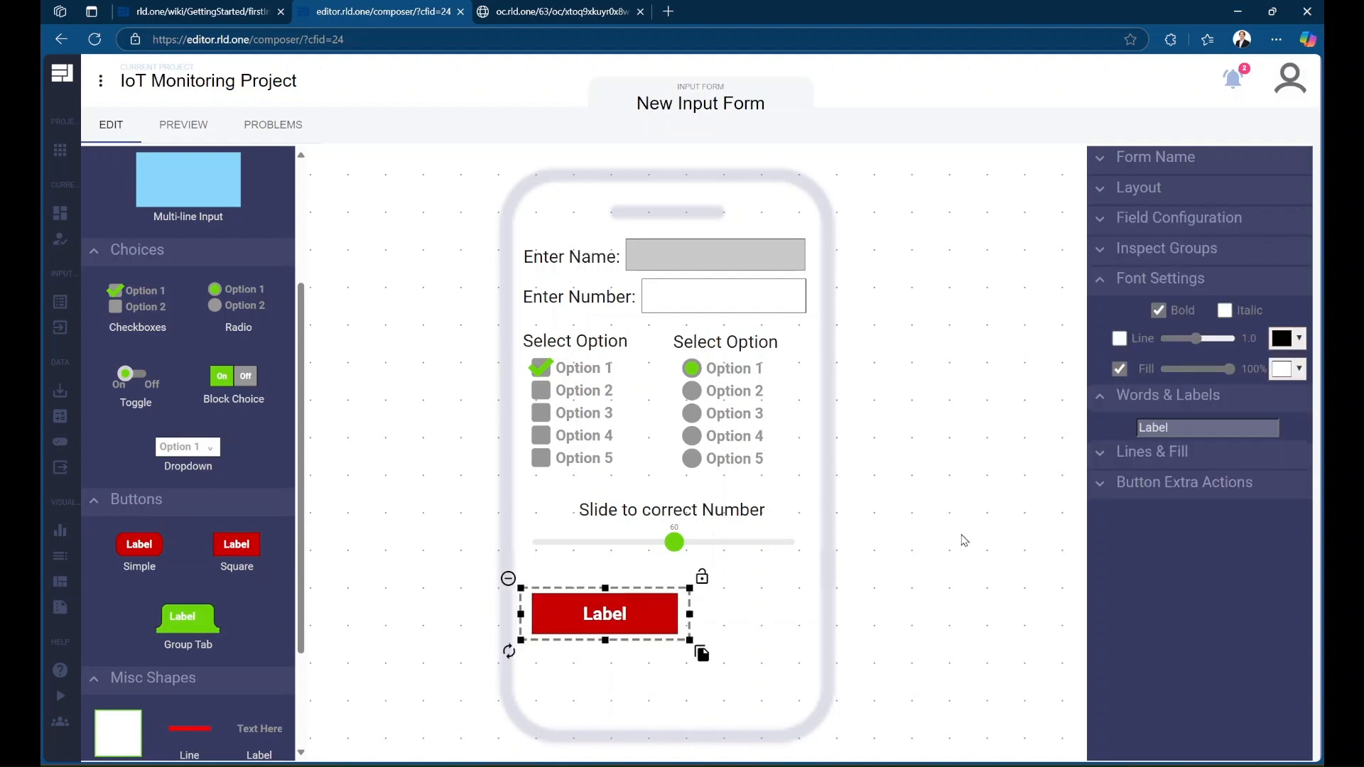
pyautogui.doubleClick(1168, 426)
pyautogui.write('Submit')
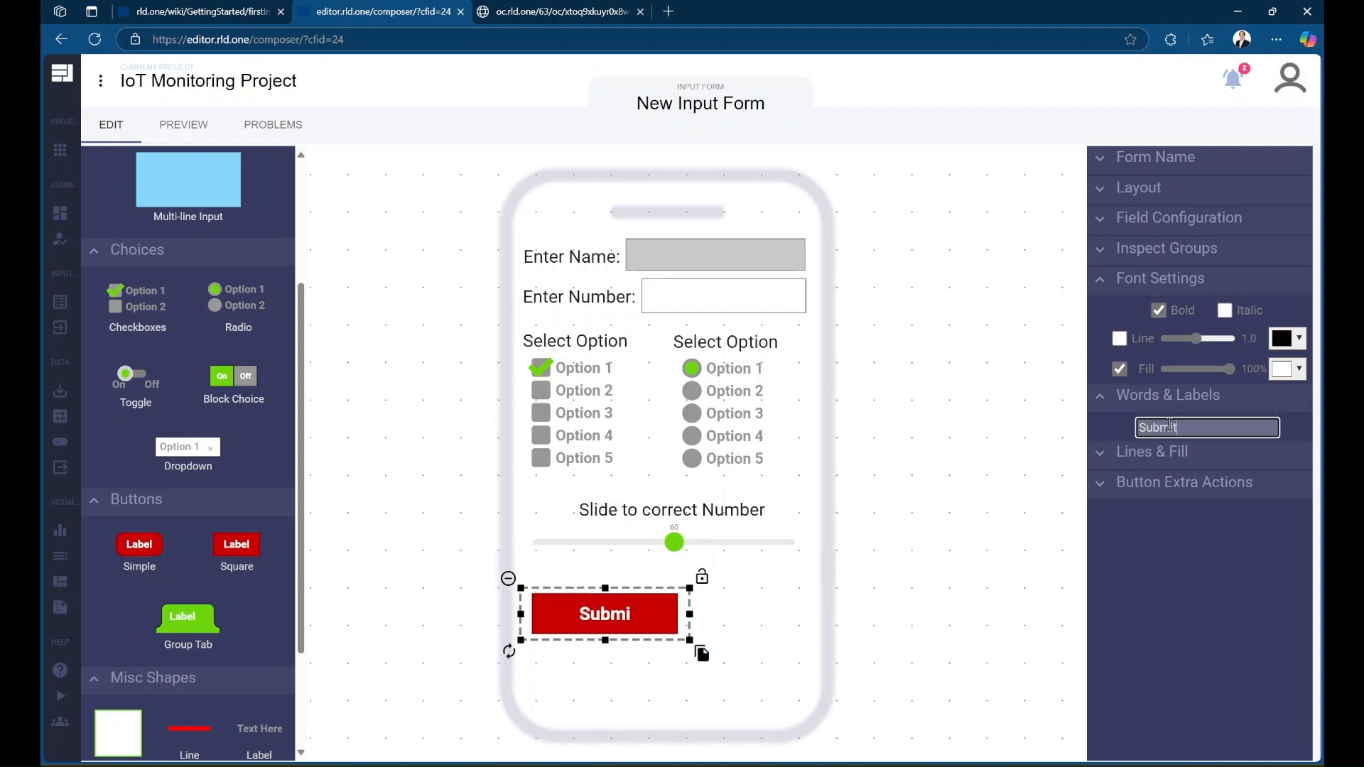
pyautogui.click(897, 621)
# Move the Submit button to the form's lower-right corner and enable its Submit and Reset actions for everything
pyautogui.moveTo(654, 618); pyautogui.dragTo(775, 700)
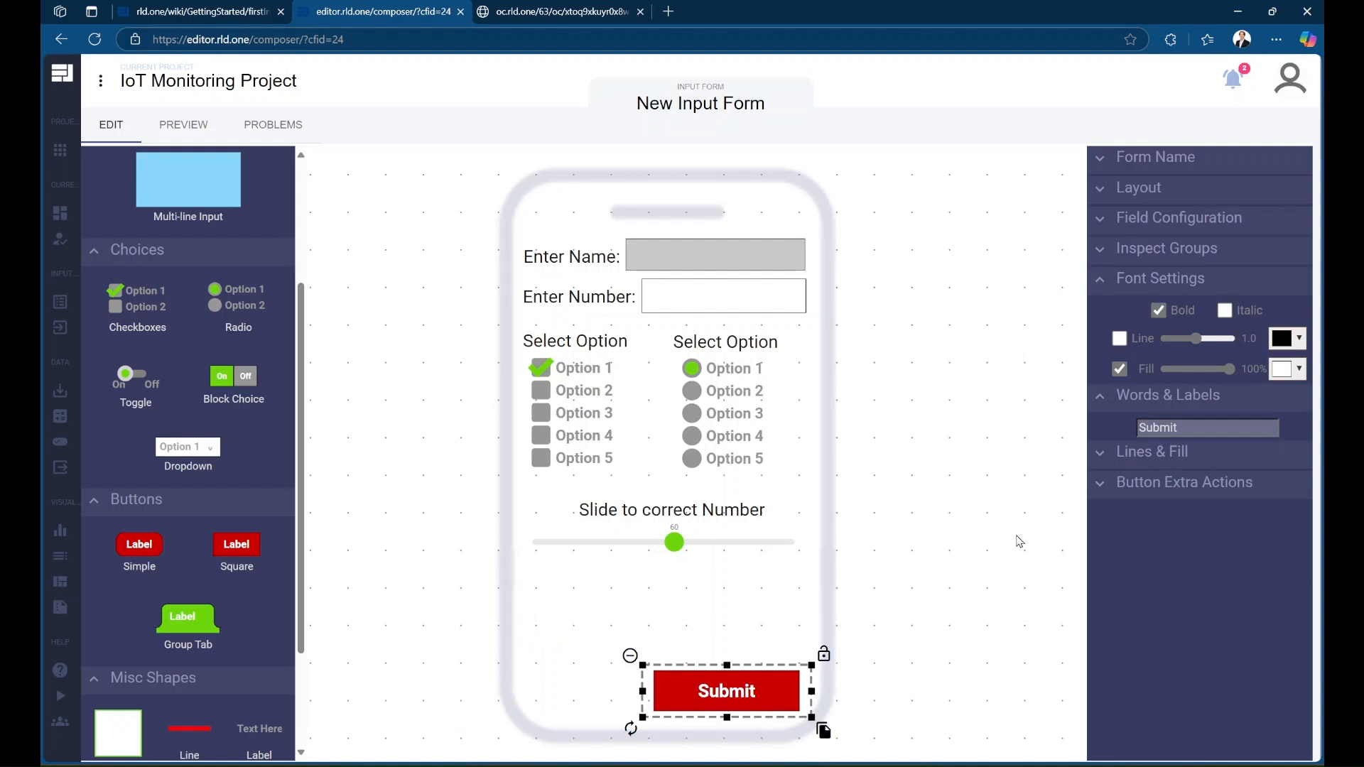
pyautogui.click(1159, 490)
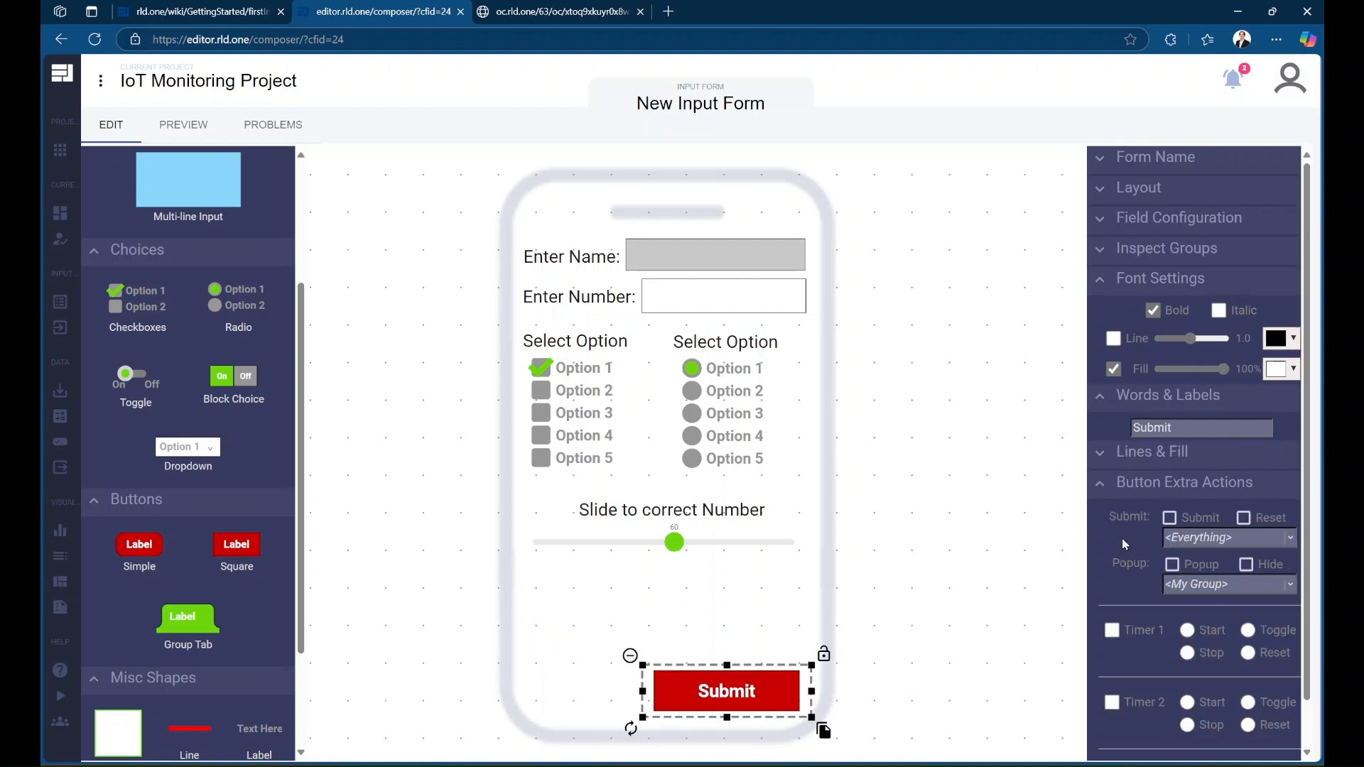
pyautogui.click(1169, 518)
pyautogui.click(1243, 518)
pyautogui.click(1017, 538)
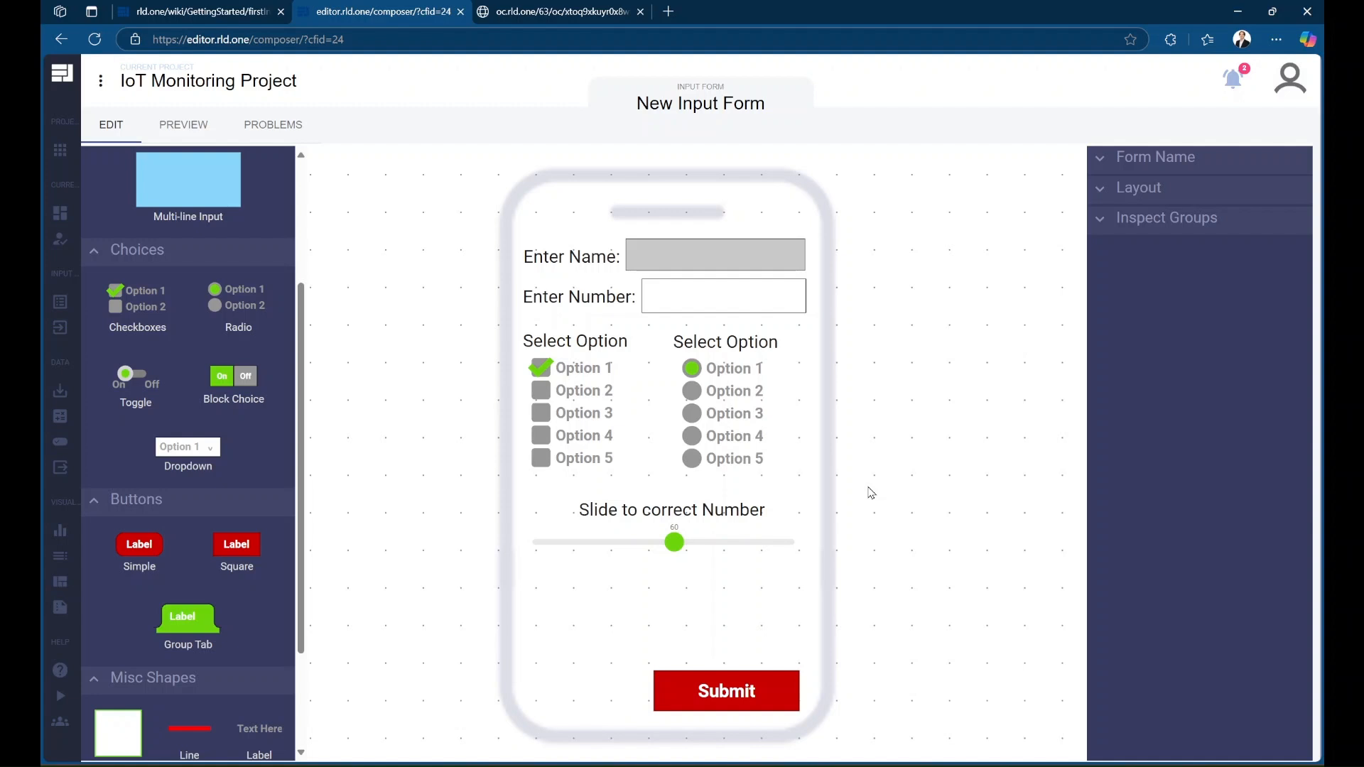
# Preview the form, enter a first name, number 8349834 and radio Option 3, try the Submit button, and cancel the submission
pyautogui.click(183, 126)
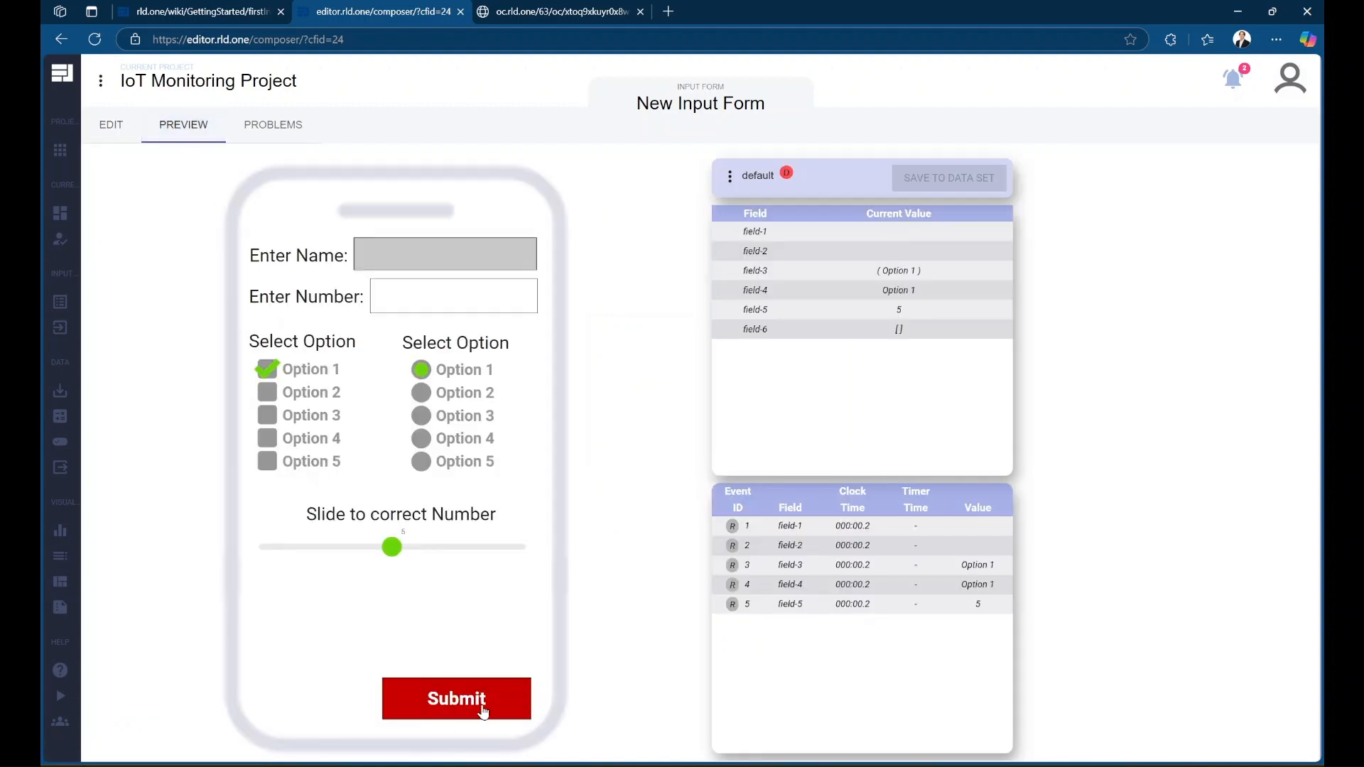
pyautogui.click(399, 261)
pyautogui.write('jacob')
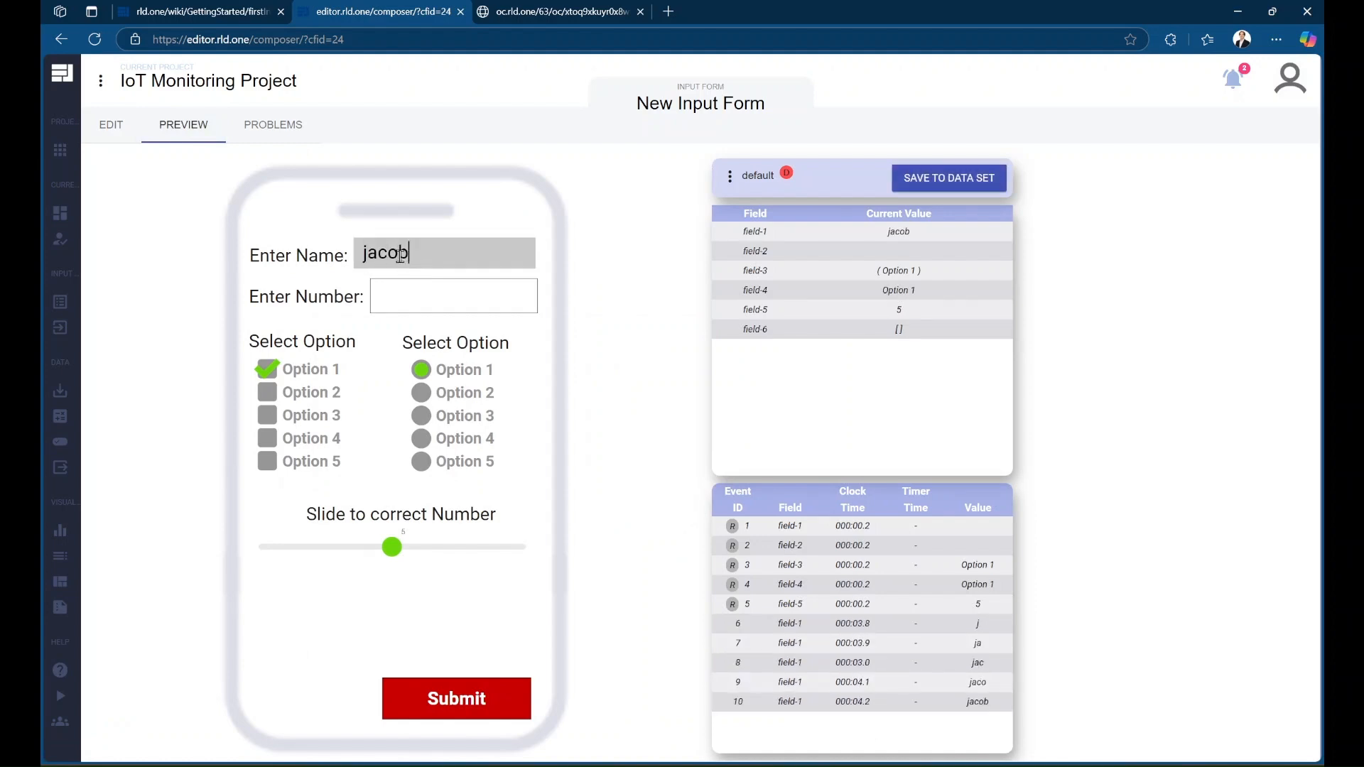
pyautogui.click(411, 292)
pyautogui.write('8349834')
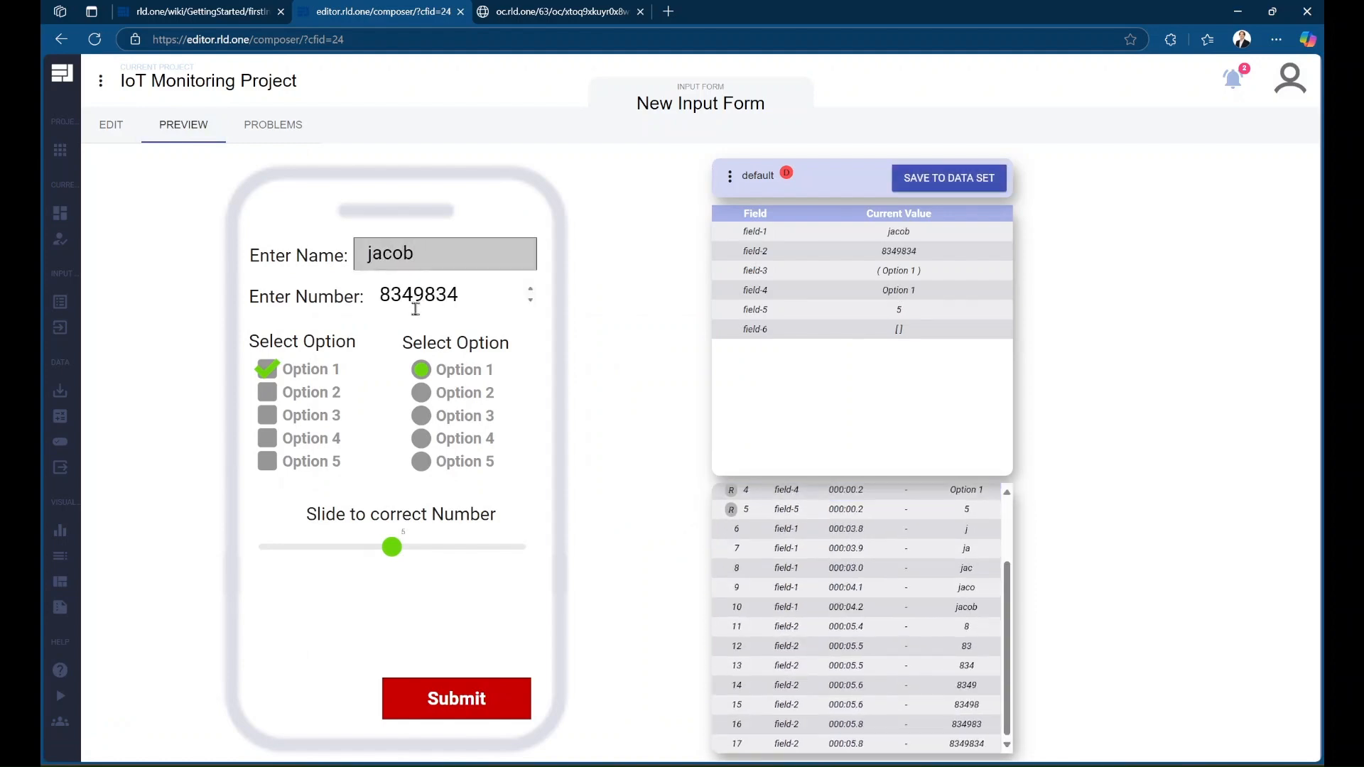
pyautogui.click(420, 415)
pyautogui.click(458, 700)
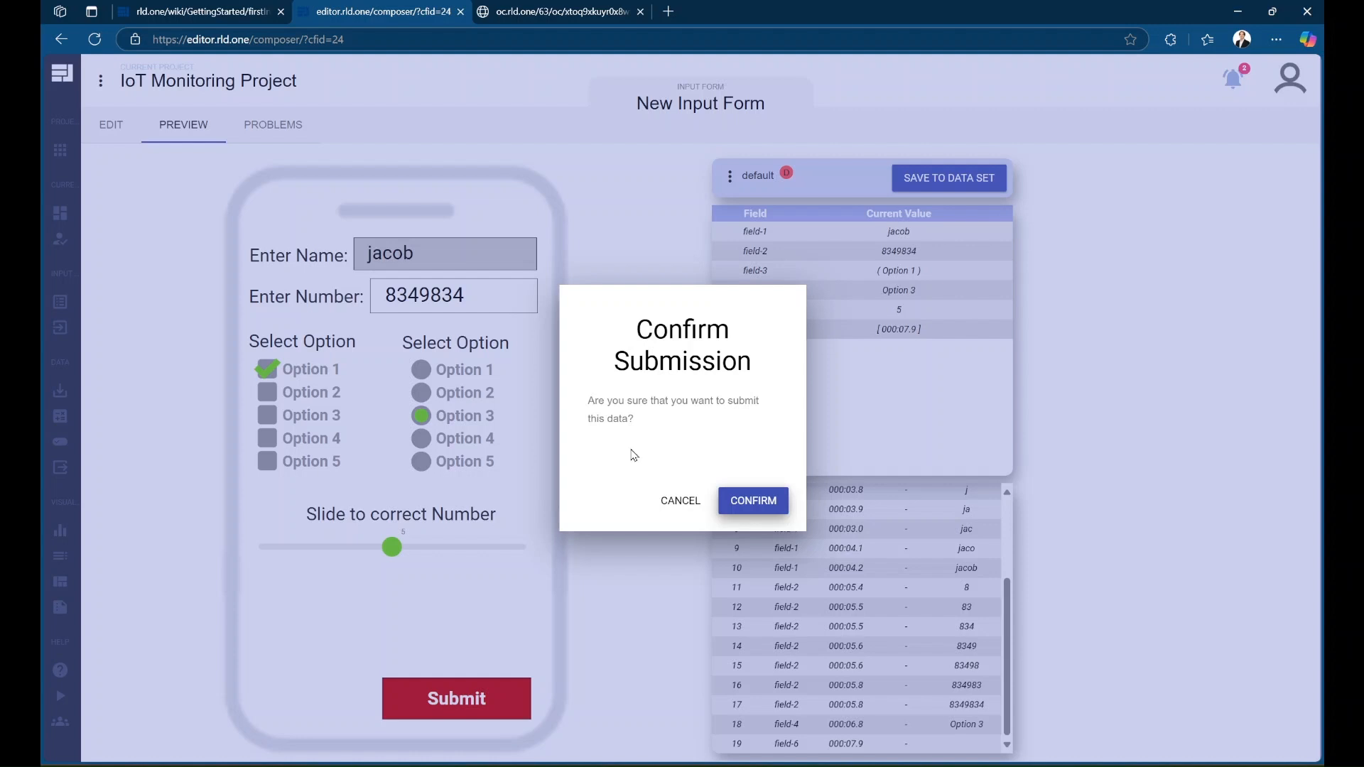
pyautogui.click(681, 498)
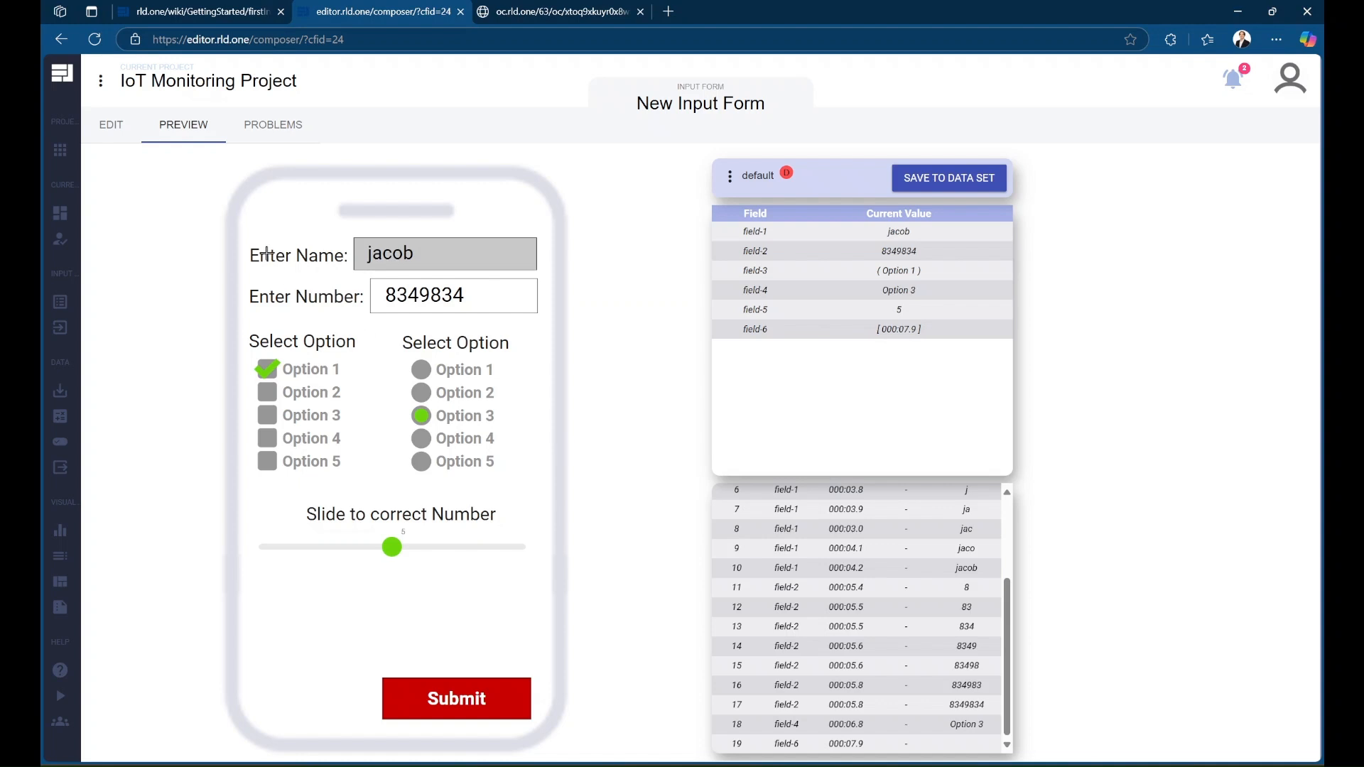
# Return to editing and rename the Enter Name input's field as "persons name"
pyautogui.click(116, 131)
pyautogui.click(762, 245)
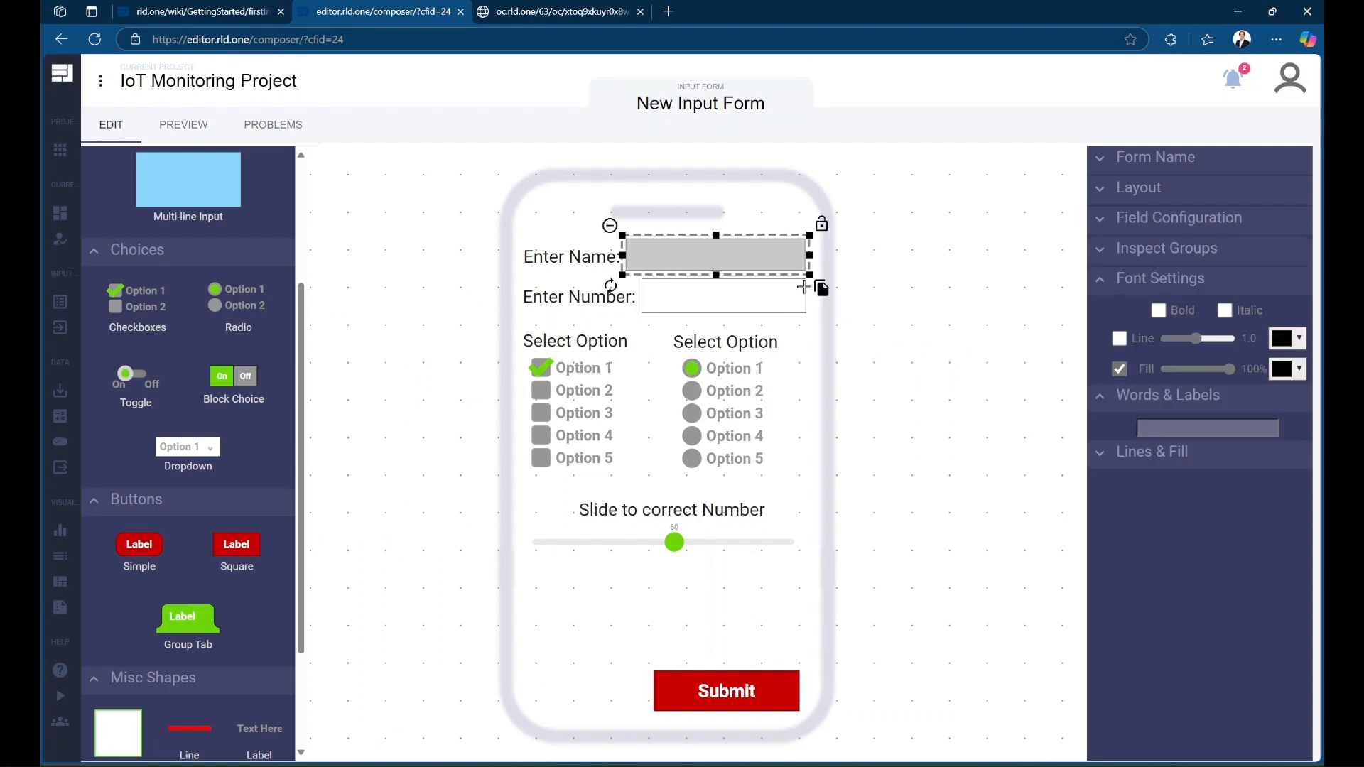
pyautogui.click(1144, 218)
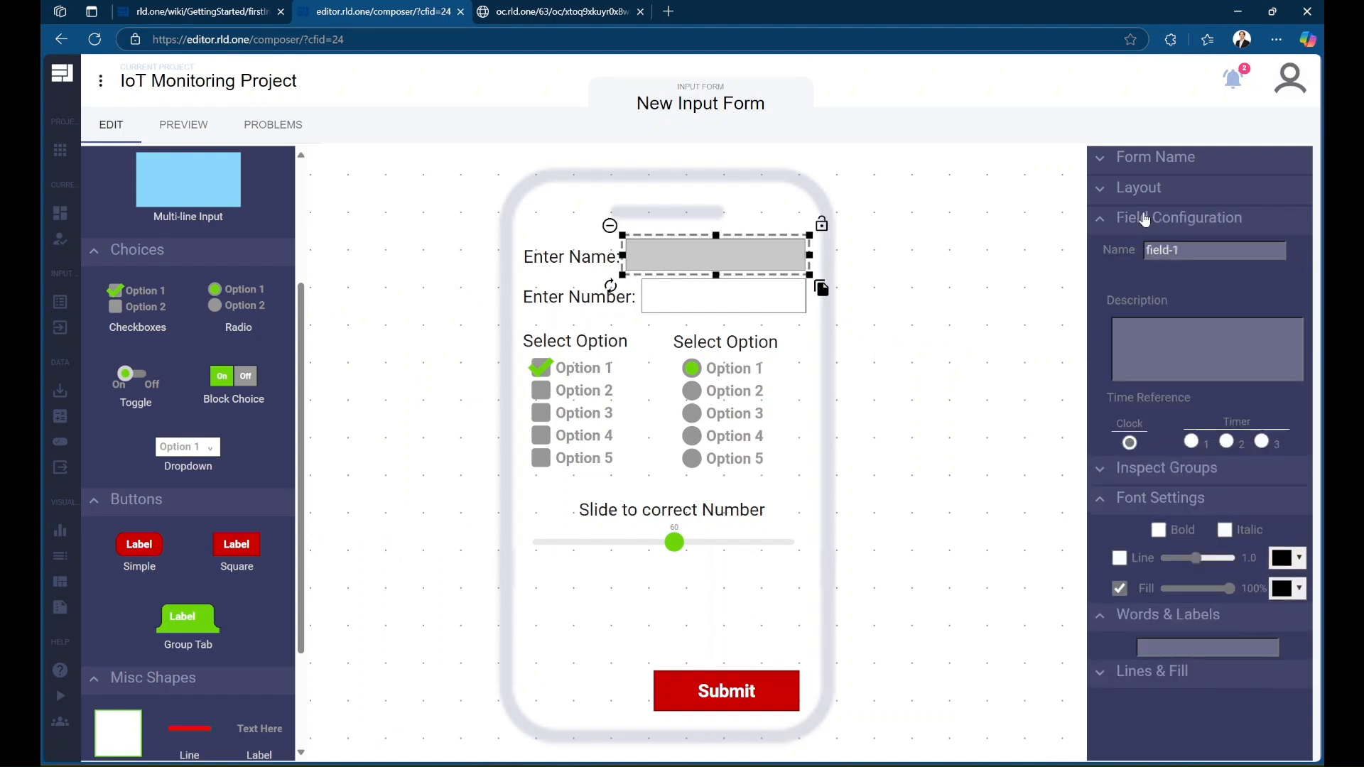
pyautogui.tripleClick(1208, 248)
pyautogui.write('persons name')
pyautogui.click(999, 365)
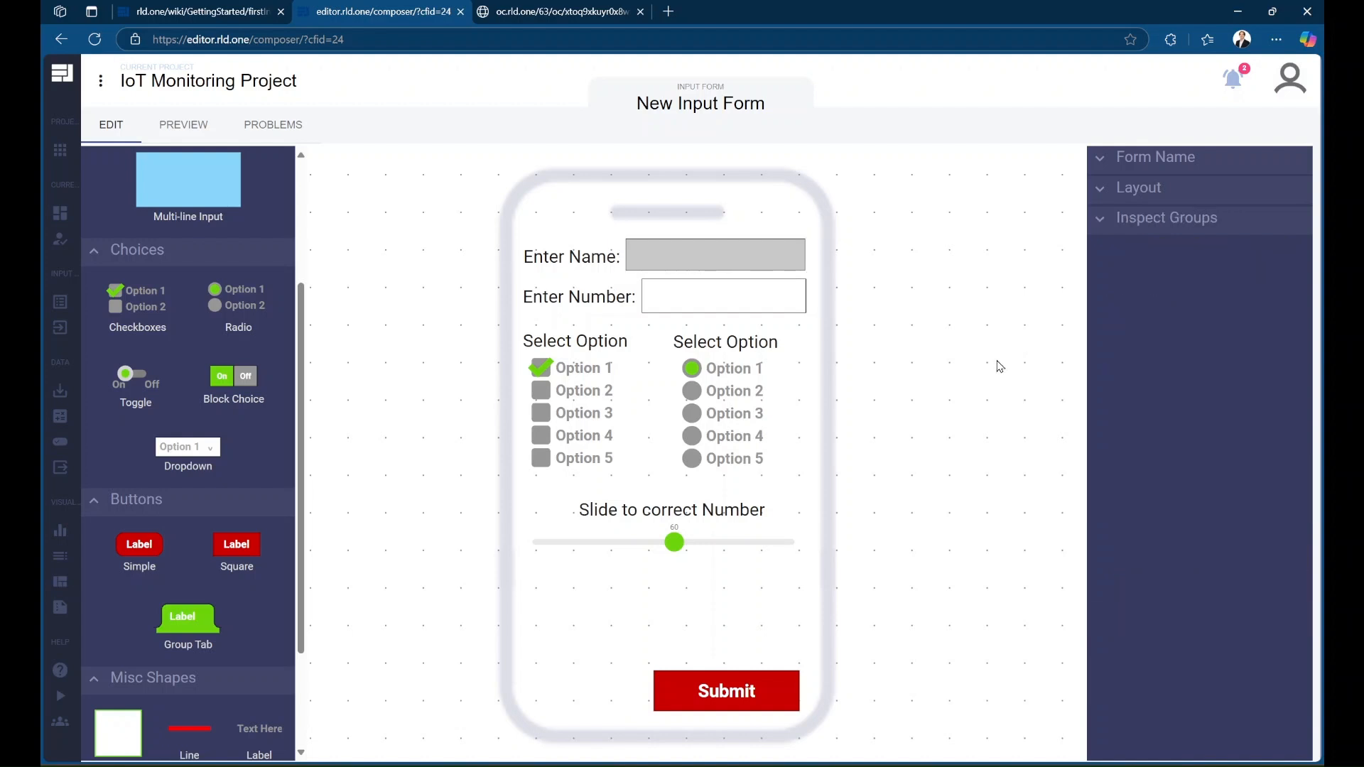
# Rename the Enter Number input's field as "number field"
pyautogui.click(751, 290)
pyautogui.tripleClick(1168, 248)
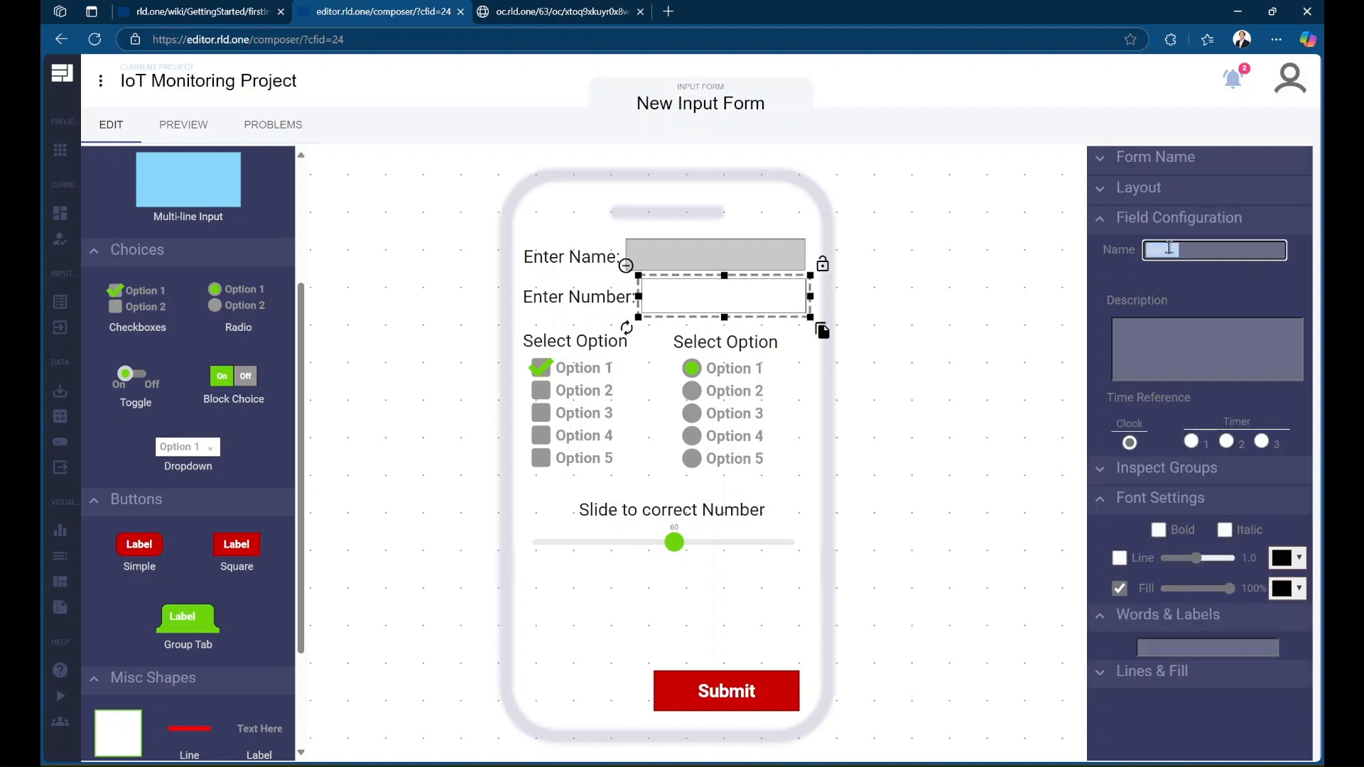
pyautogui.write('number field')
pyautogui.click(923, 454)
# Rename the checkbox group's field as "options 1"
pyautogui.click(592, 412)
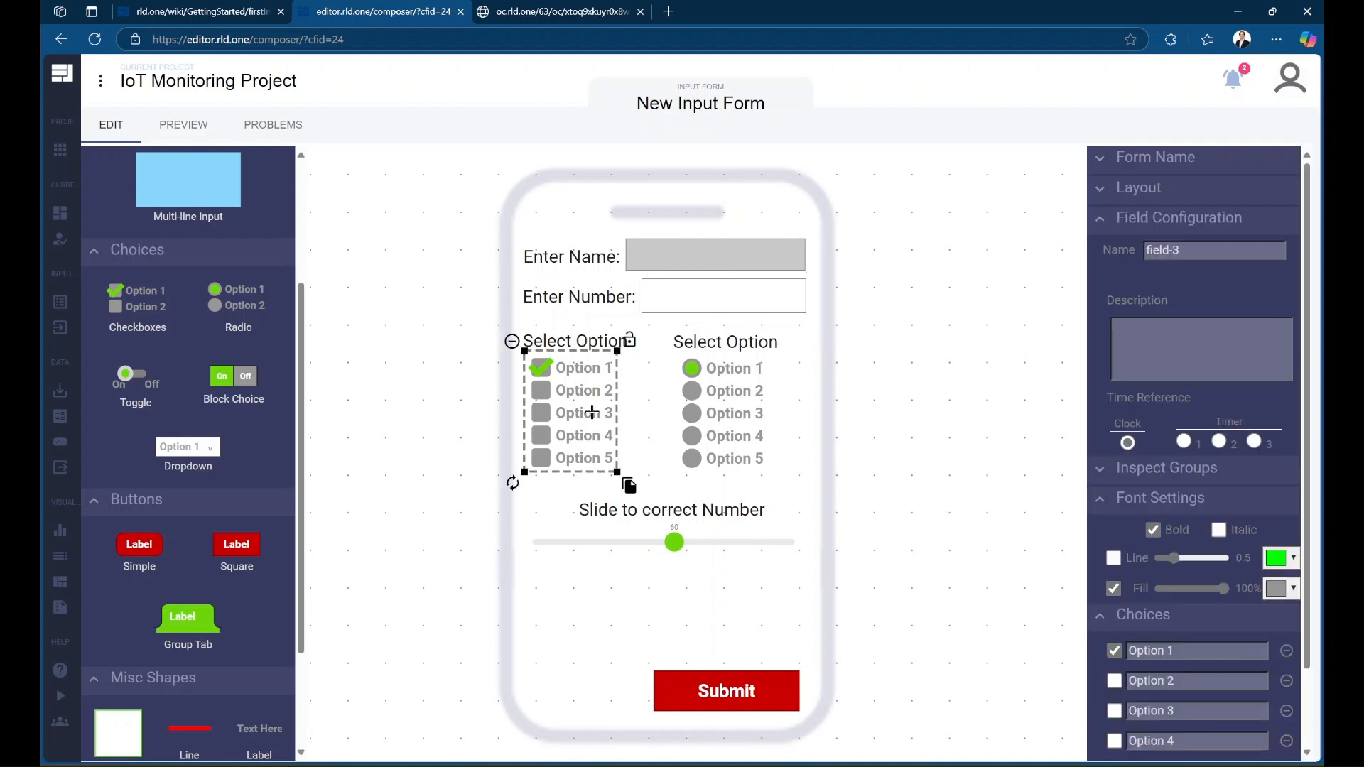
pyautogui.tripleClick(1197, 250)
pyautogui.write('options 1')
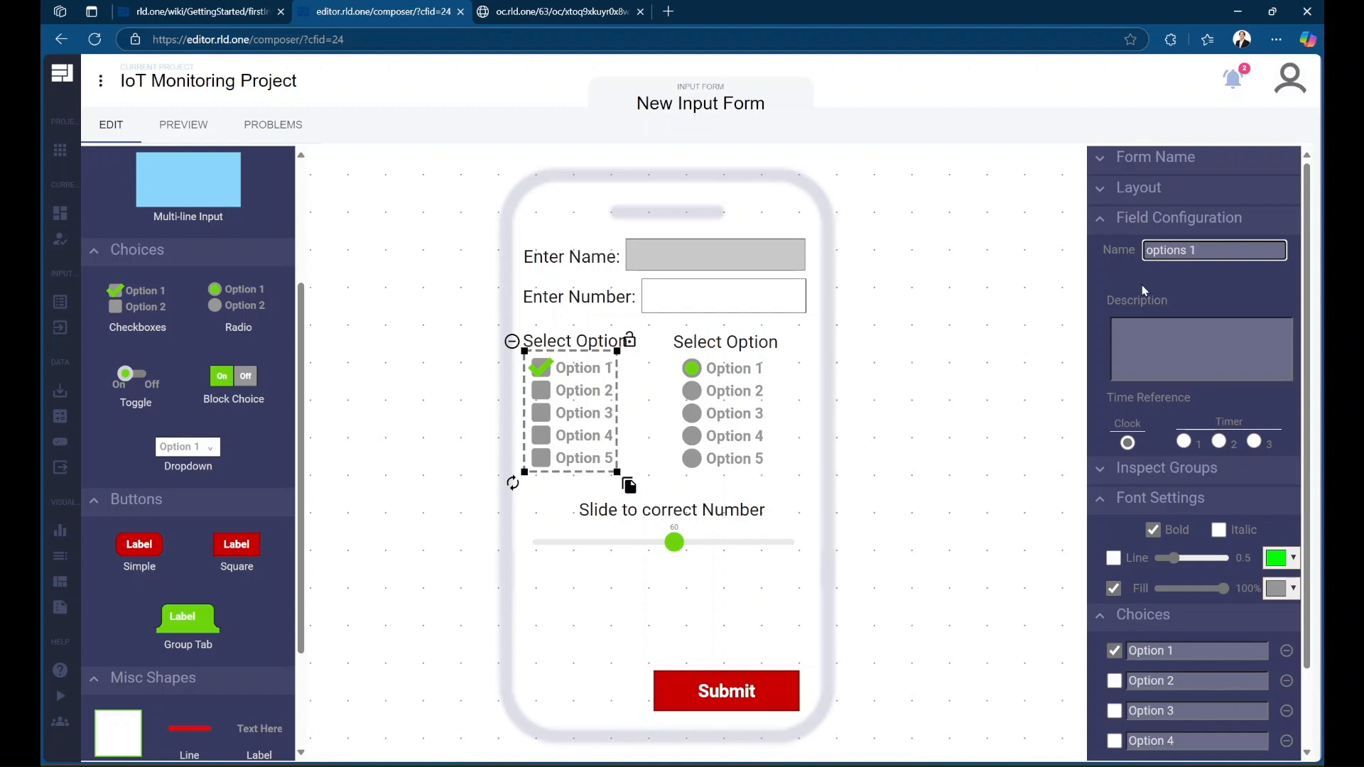
pyautogui.click(963, 415)
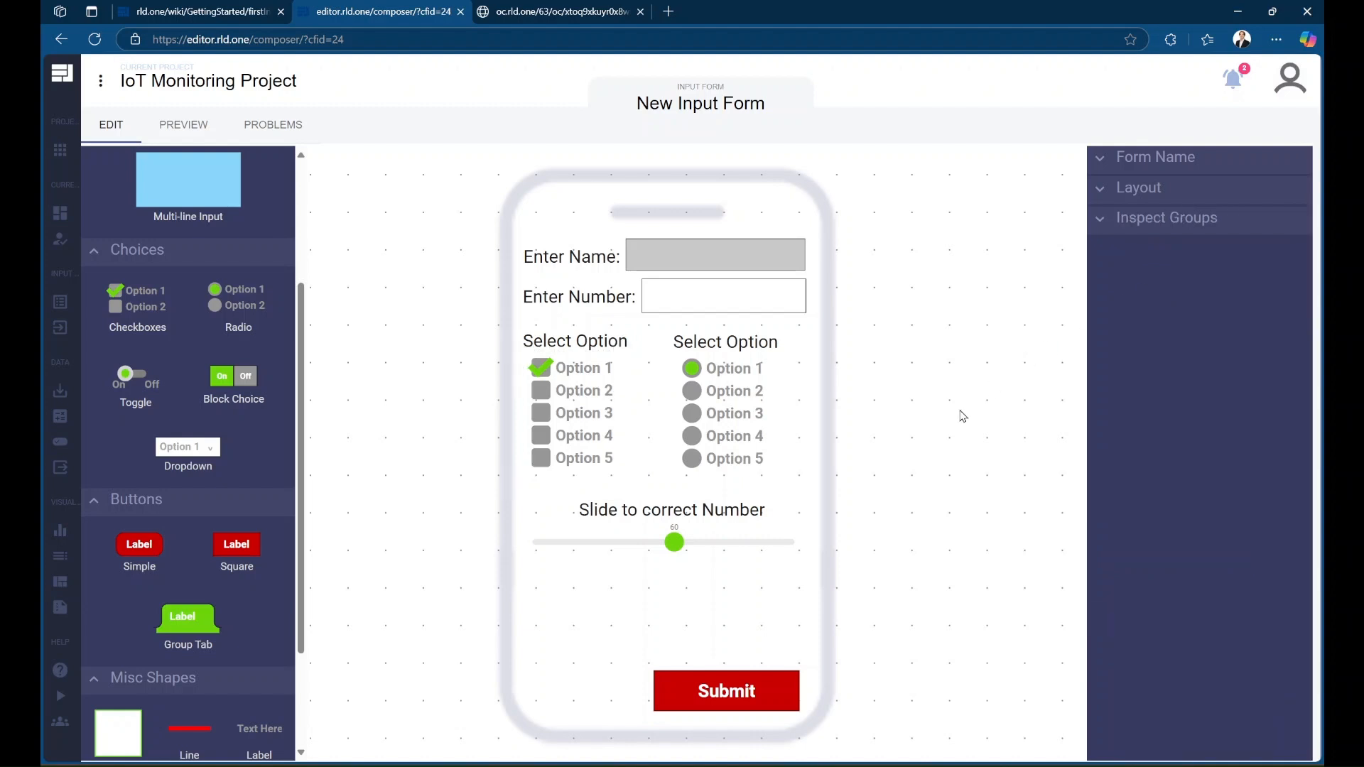
# Rename the Submit button's field as "submit"
pyautogui.click(742, 704)
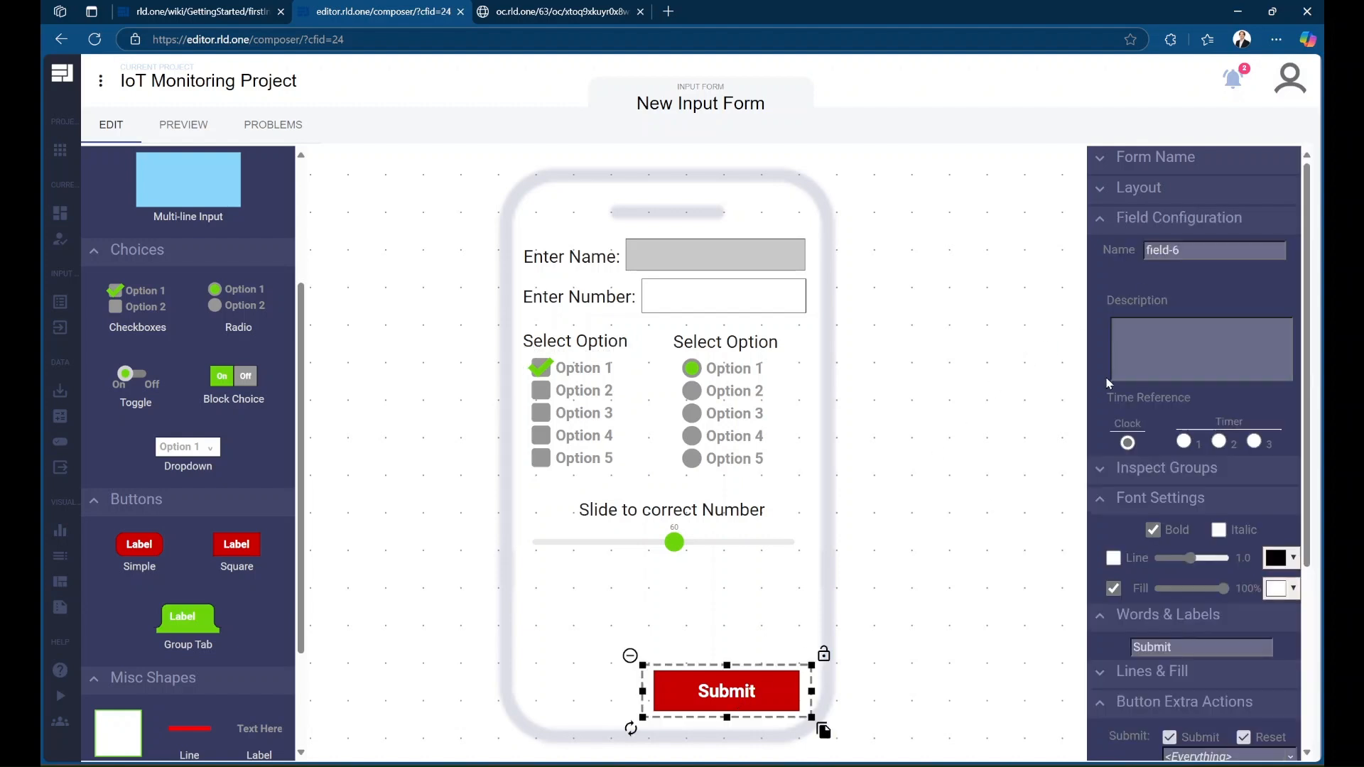
pyautogui.tripleClick(1175, 250)
pyautogui.write('su')
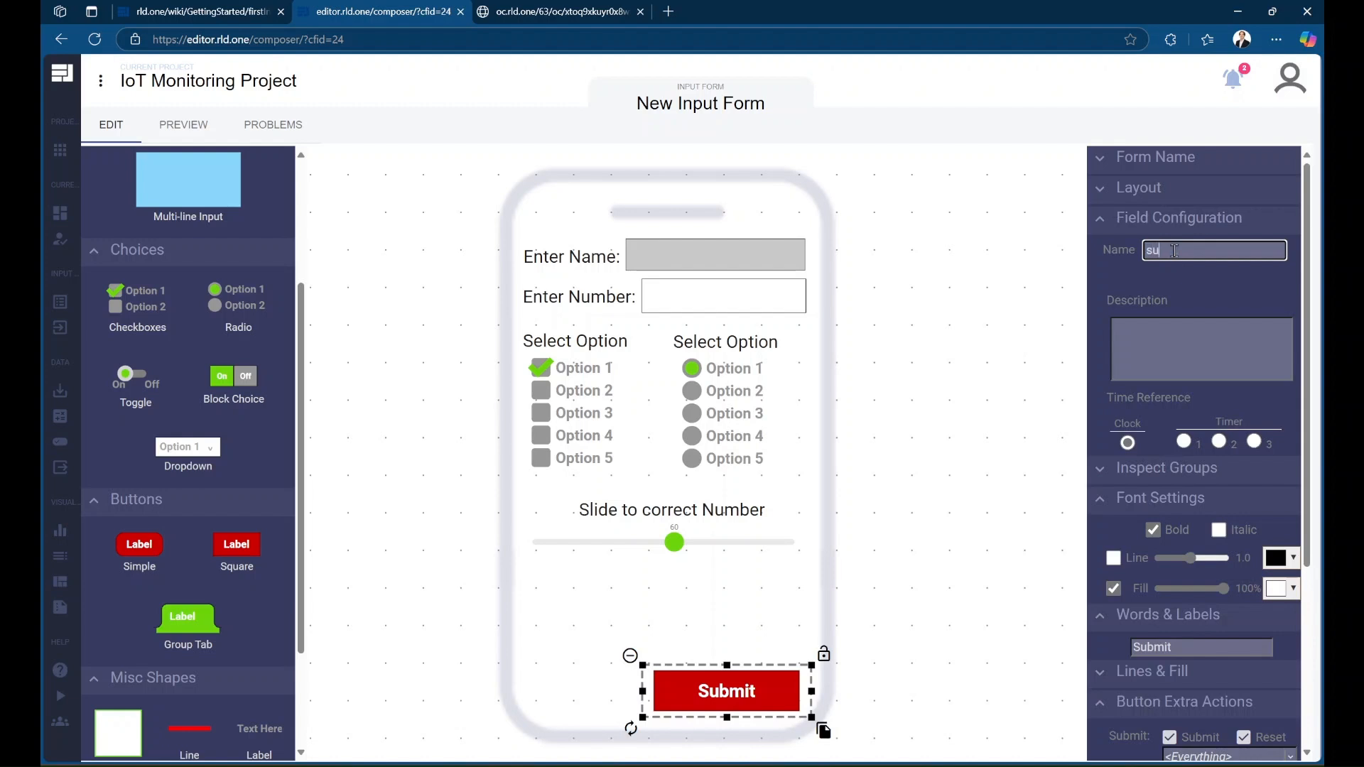
pyautogui.write('bmit')
pyautogui.click(960, 449)
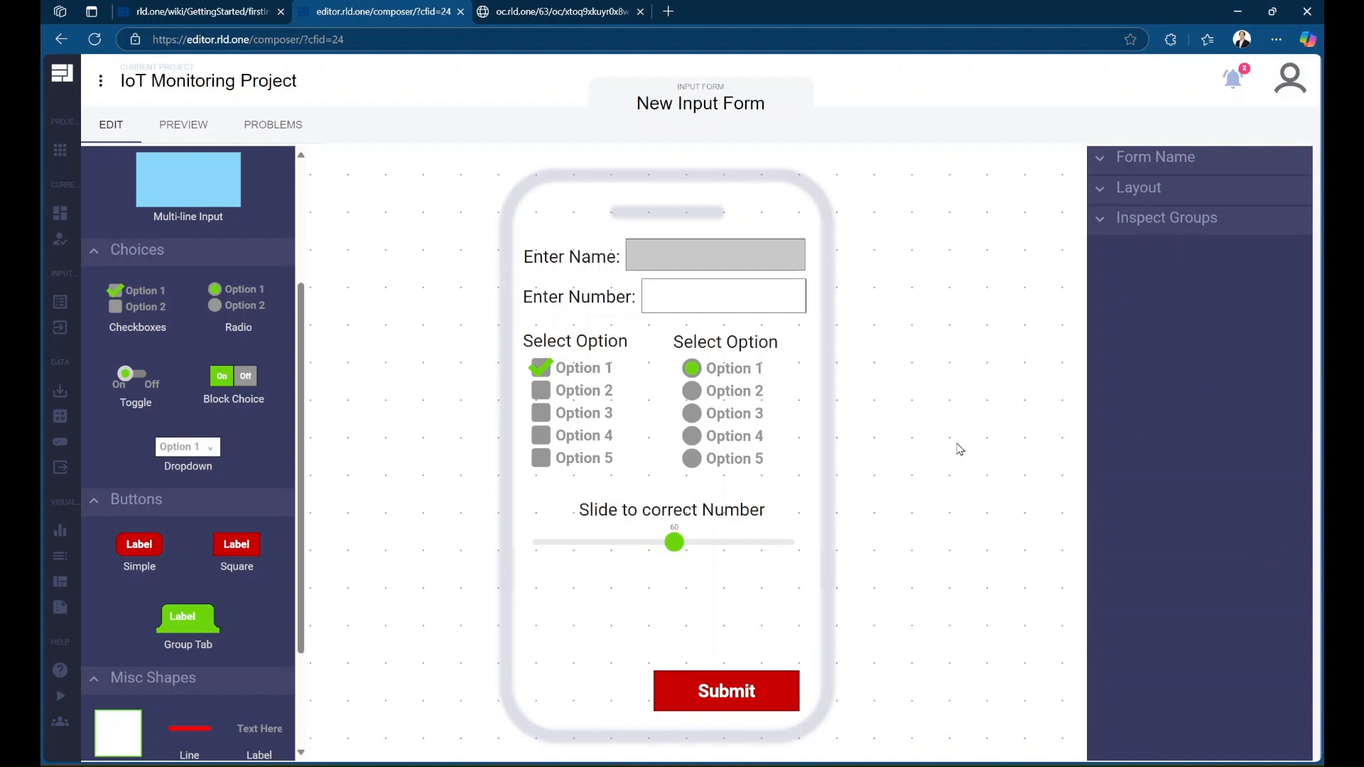
# Preview the form, enter a first name, number 72, radio Option 3, checkbox Option 3 and slider value 9, and confirm the submission
pyautogui.click(174, 125)
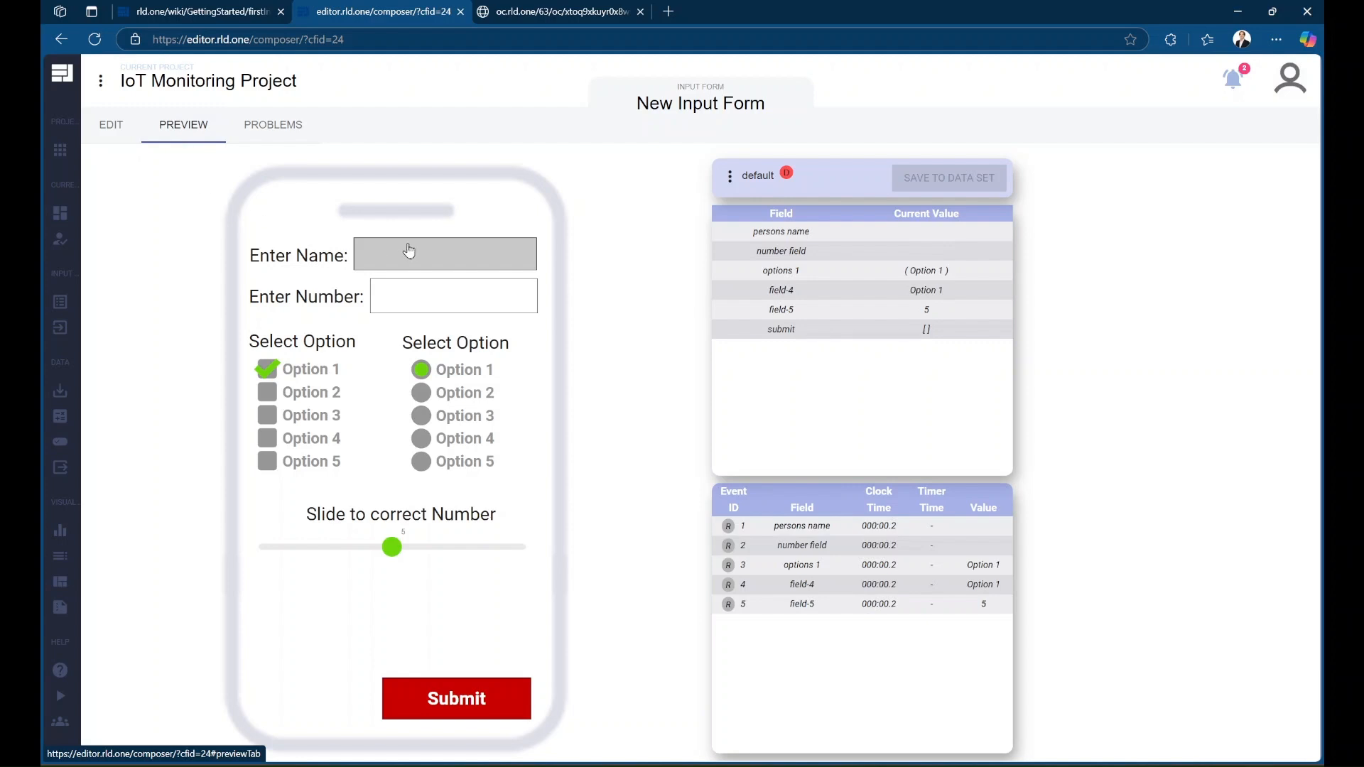
pyautogui.click(411, 250)
pyautogui.write('Jacob')
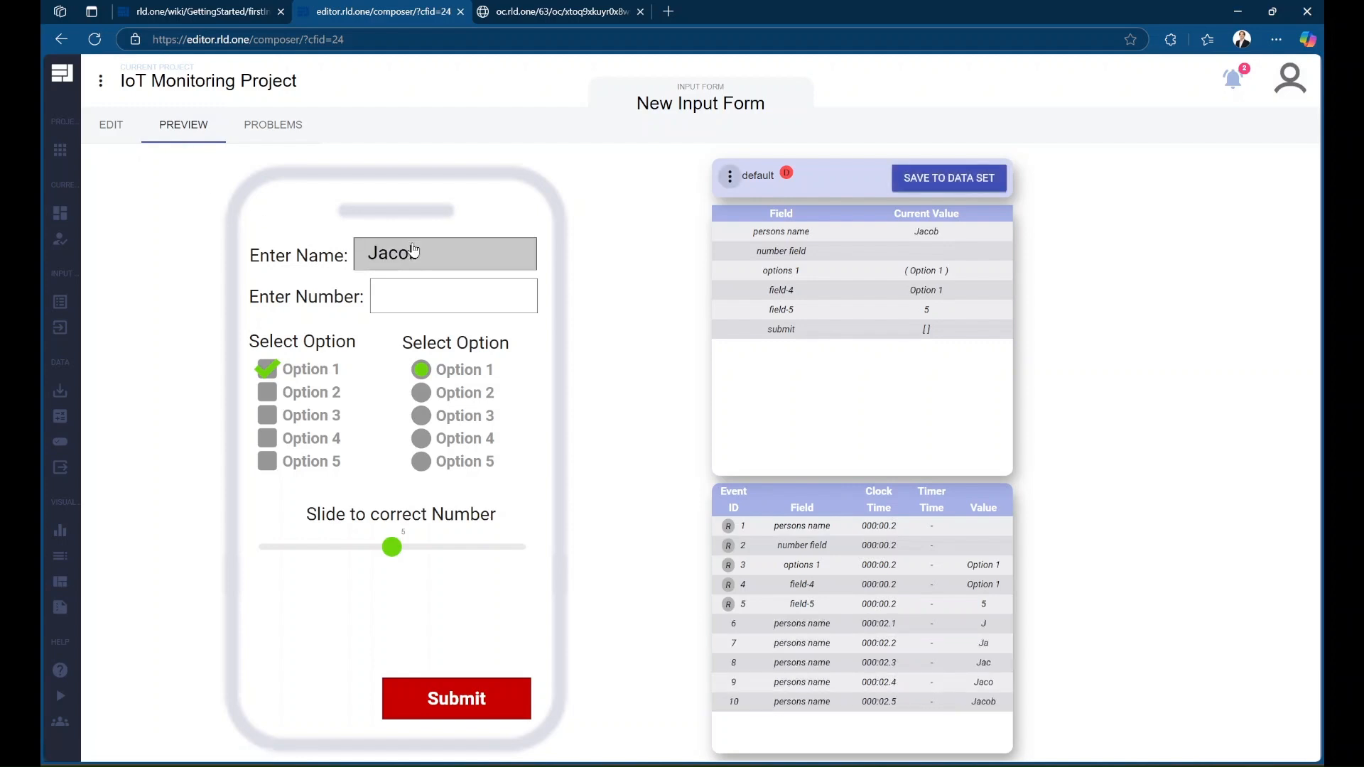
pyautogui.click(409, 301)
pyautogui.write('72')
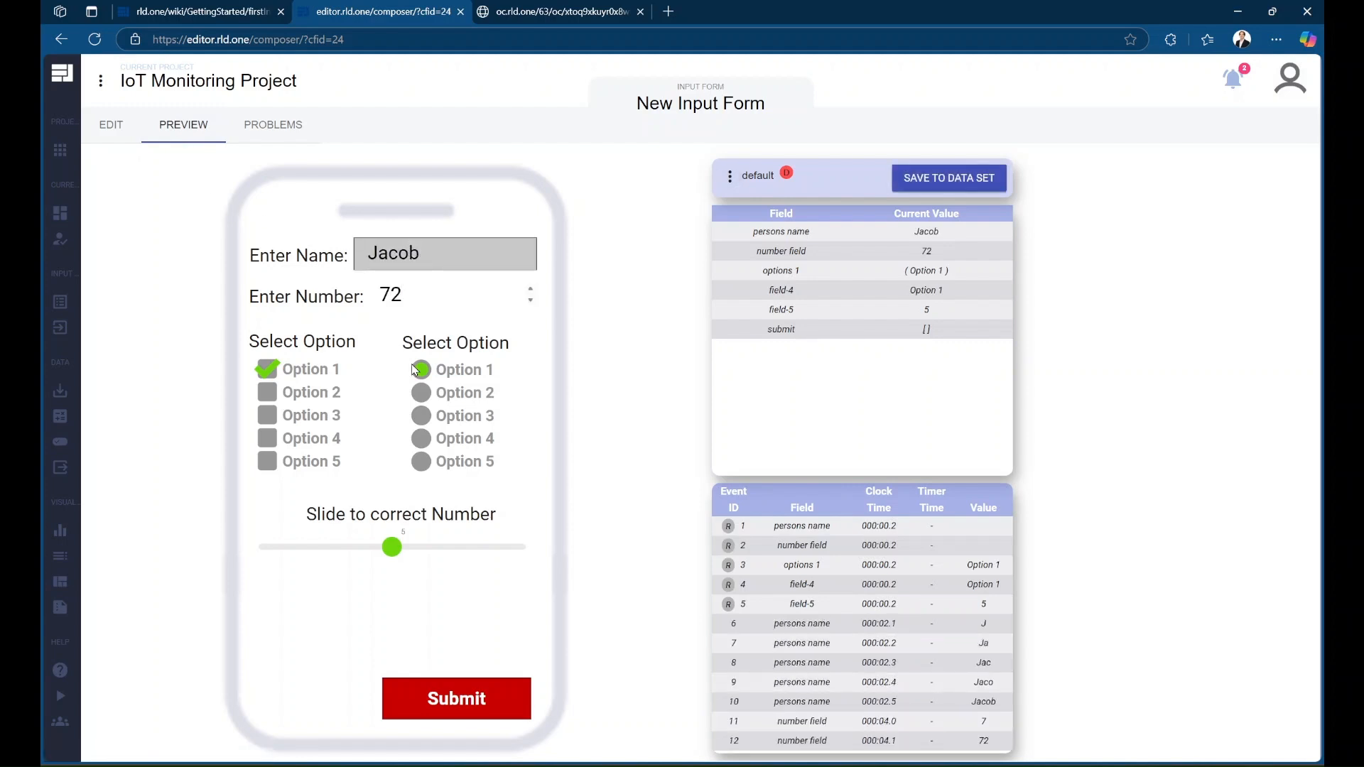
pyautogui.click(422, 416)
pyautogui.click(288, 418)
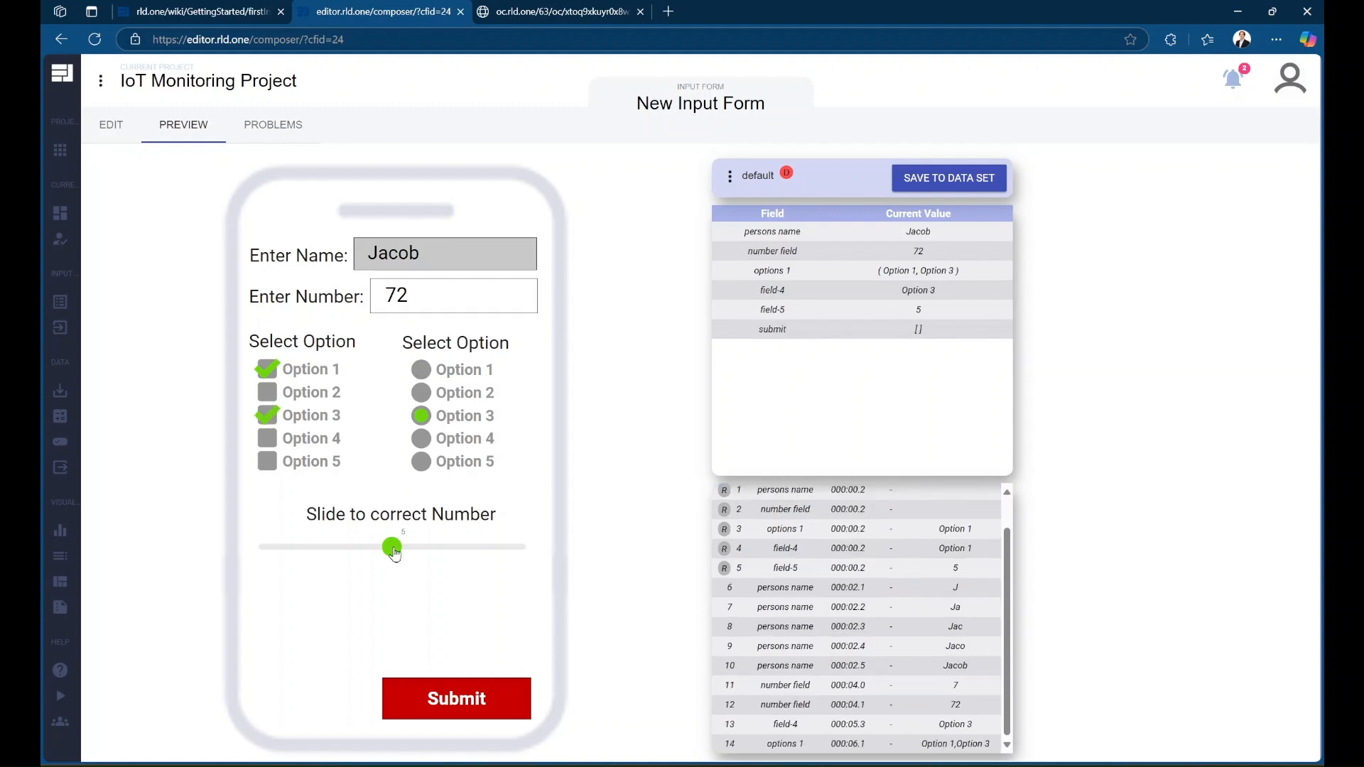
pyautogui.moveTo(392, 547); pyautogui.dragTo(492, 548)
pyautogui.click(458, 699)
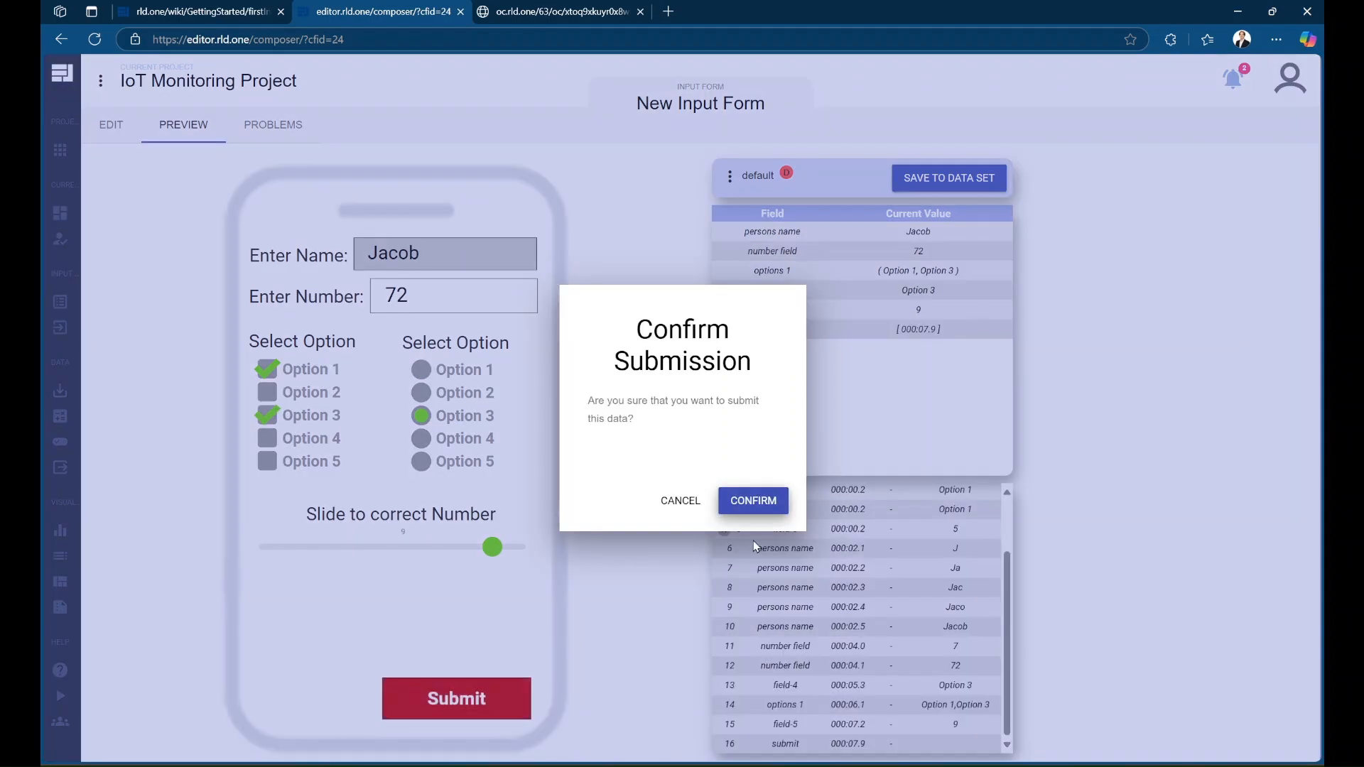
pyautogui.click(749, 499)
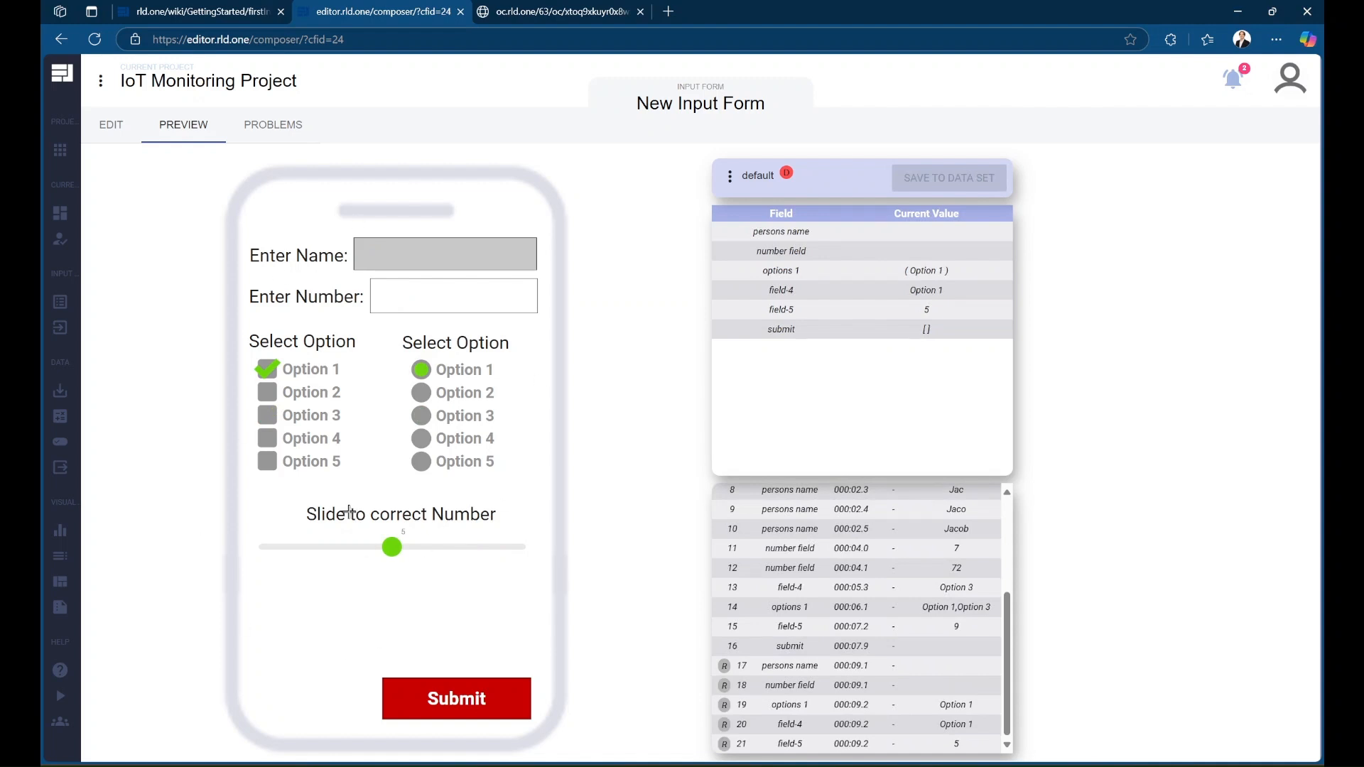
pyautogui.moveTo(47, 373)
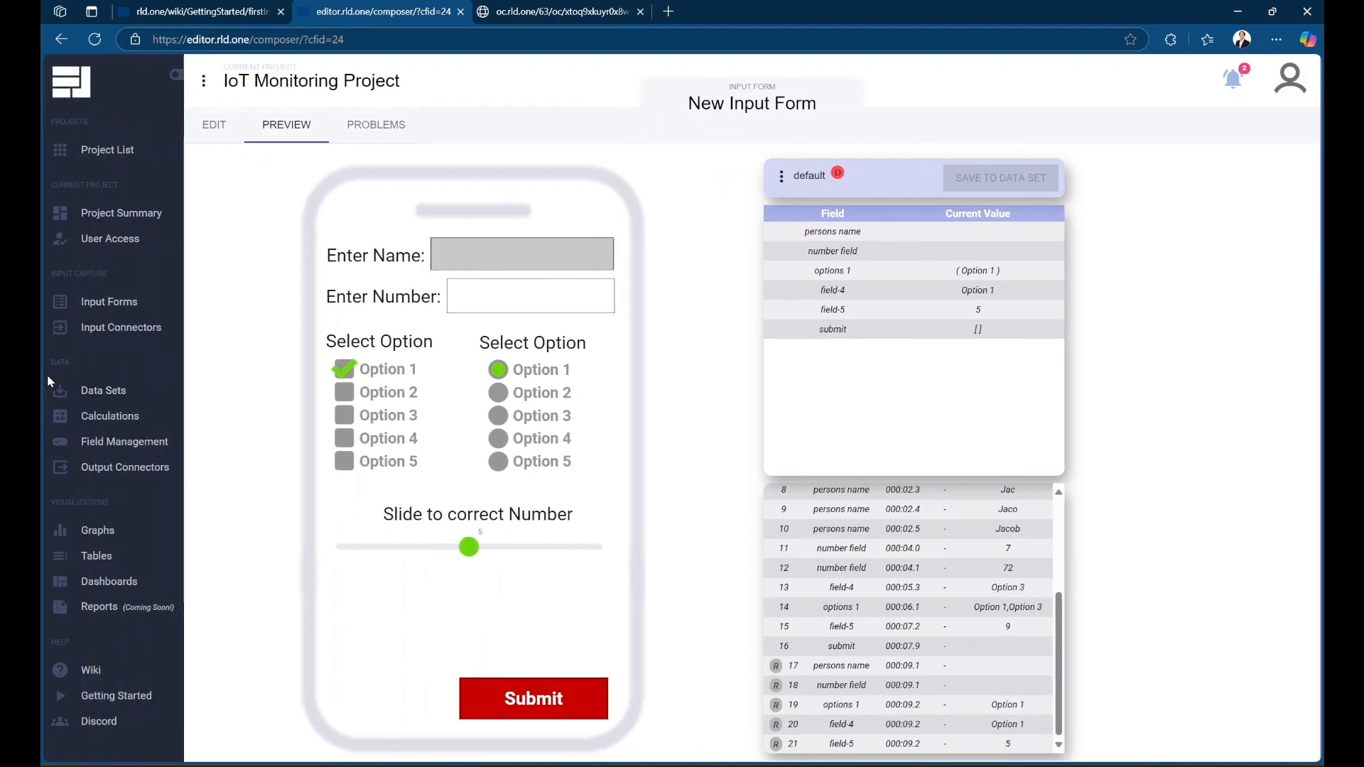